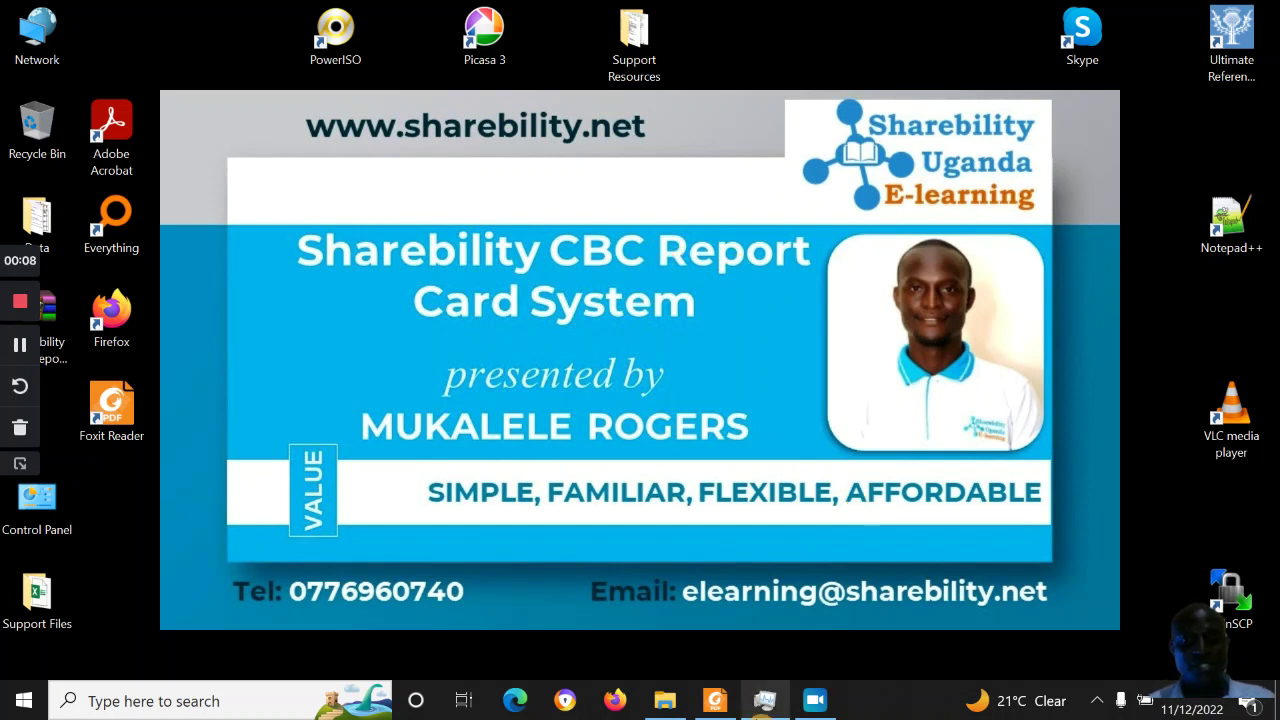
Restore the Foxit Reader window showing the NCDC sample Term Three report card
{"action": "left_click", "coordinate": [716, 703]}
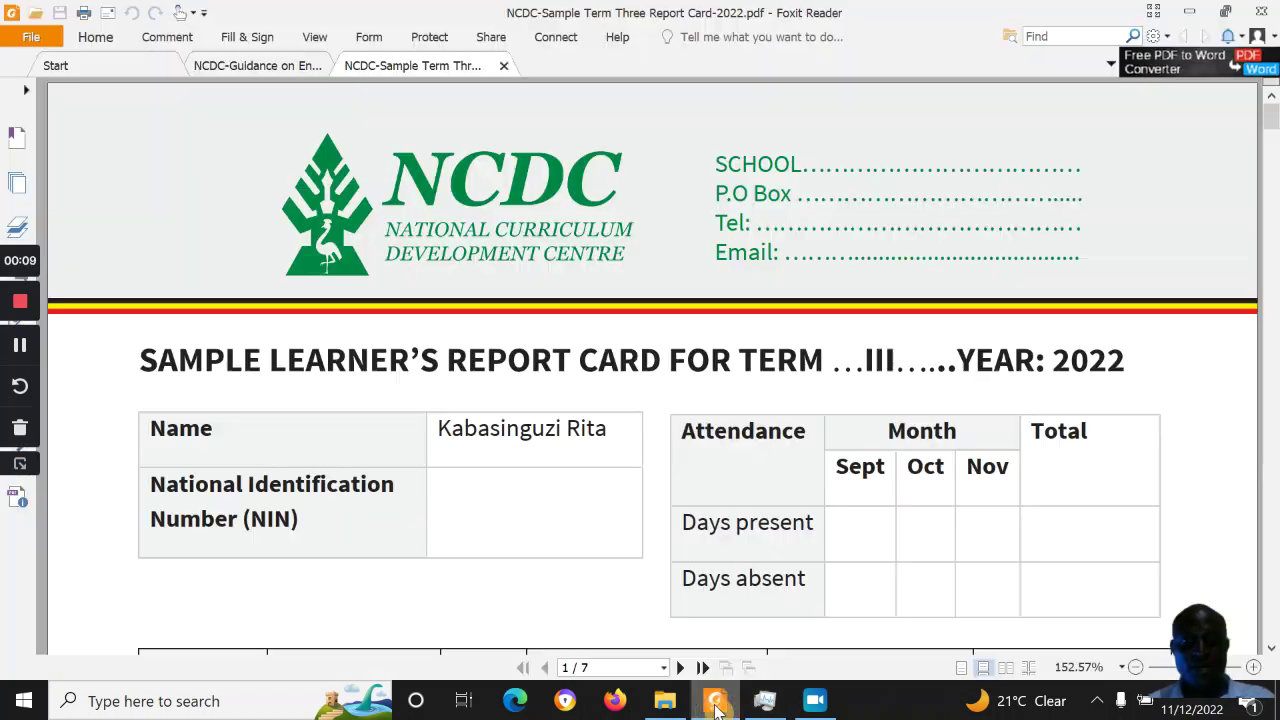
{"action": "left_click", "coordinate": [258, 63]}
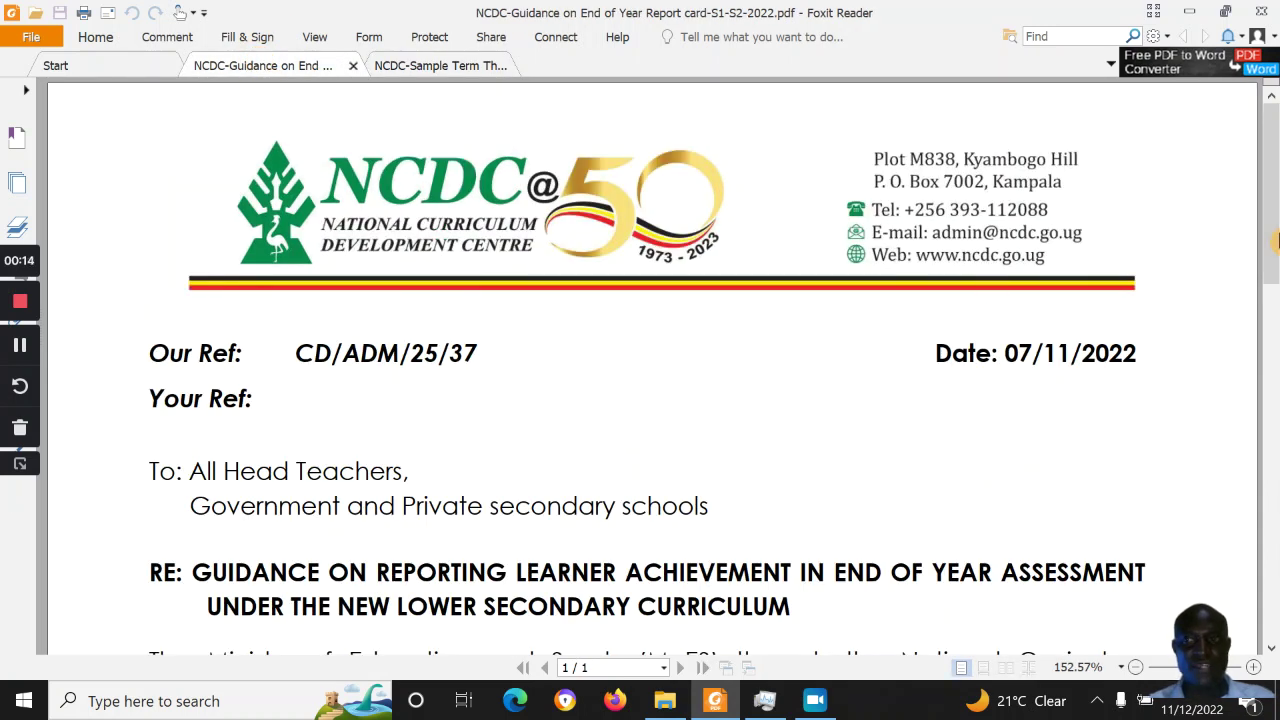
{"action": "left_click_drag", "start_coordinate": [1275, 232], "coordinate": [1277, 316]}
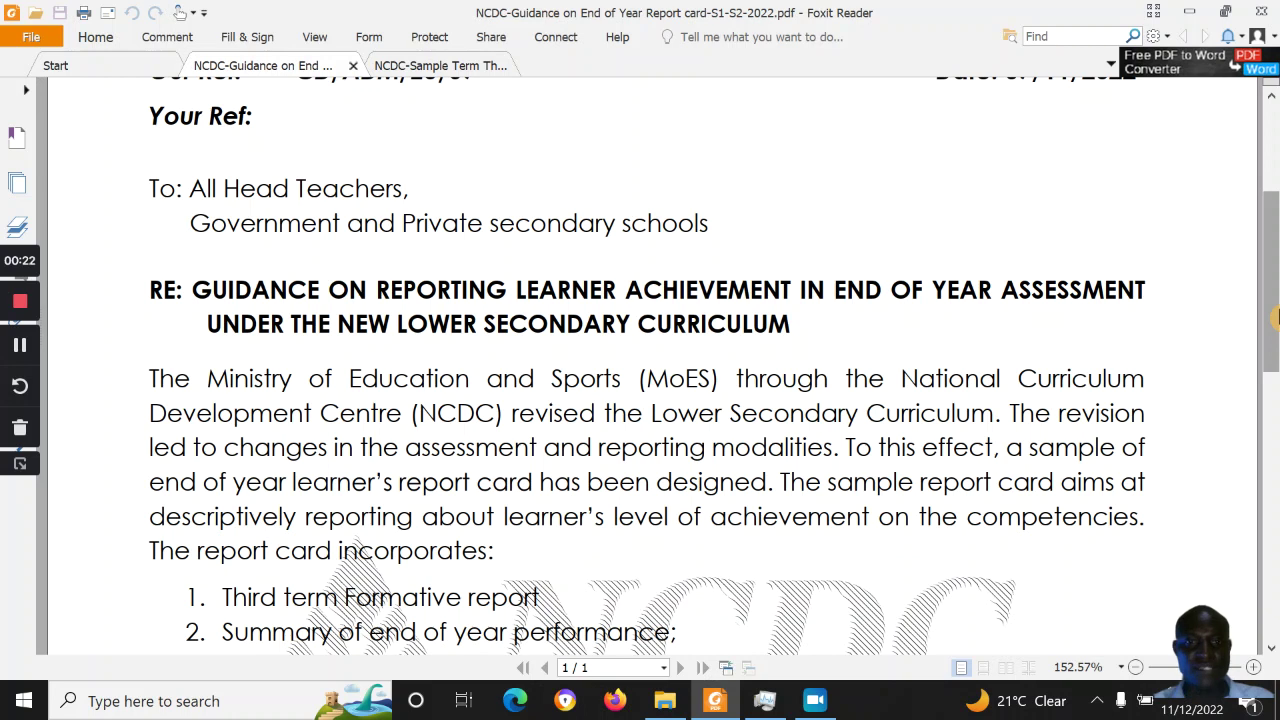
{"action": "left_click_drag", "start_coordinate": [1276, 316], "coordinate": [1276, 402]}
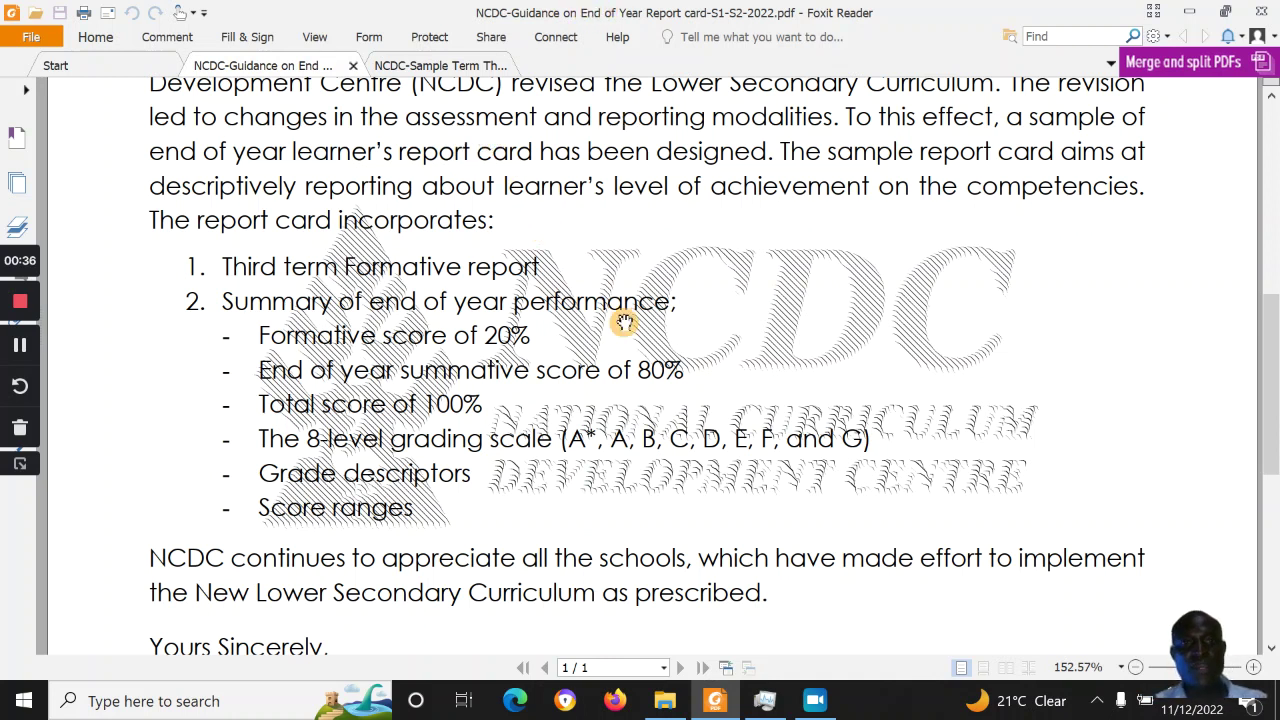
{"action": "left_click_drag", "start_coordinate": [1272, 363], "coordinate": [1275, 448]}
{"action": "left_click", "coordinate": [441, 67]}
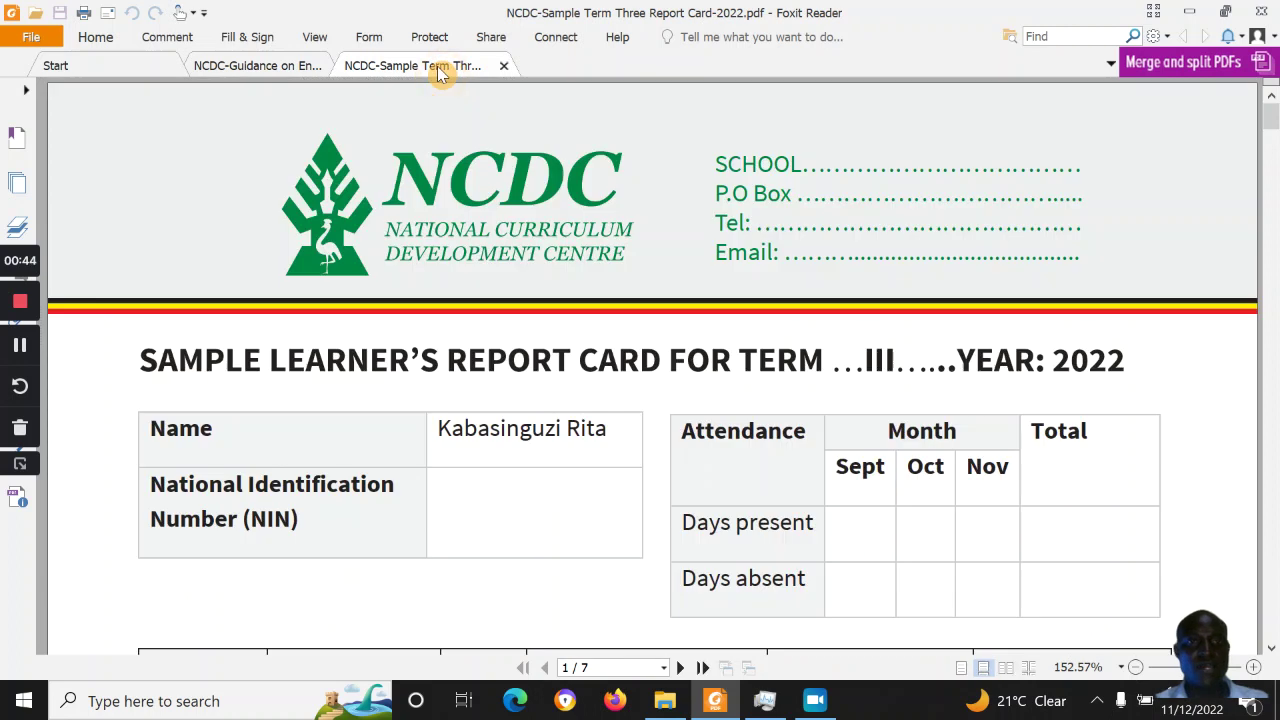
{"action": "mouse_move", "coordinate": [1275, 120]}
{"action": "left_mouse_down"}
{"action": "mouse_move", "coordinate": [1263, 395]}
{"action": "mouse_move", "coordinate": [1274, 512]}
{"action": "left_mouse_up"}
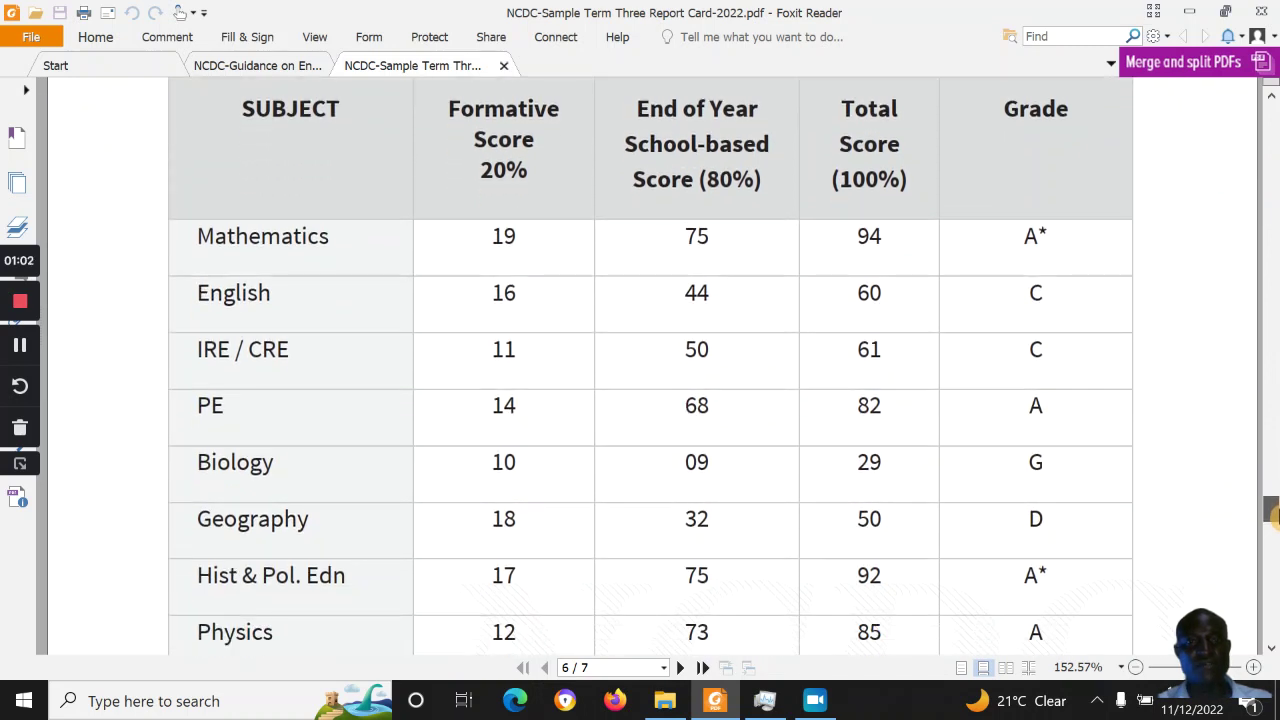
{"action": "double_click", "coordinate": [505, 235]}
{"action": "double_click", "coordinate": [695, 242]}
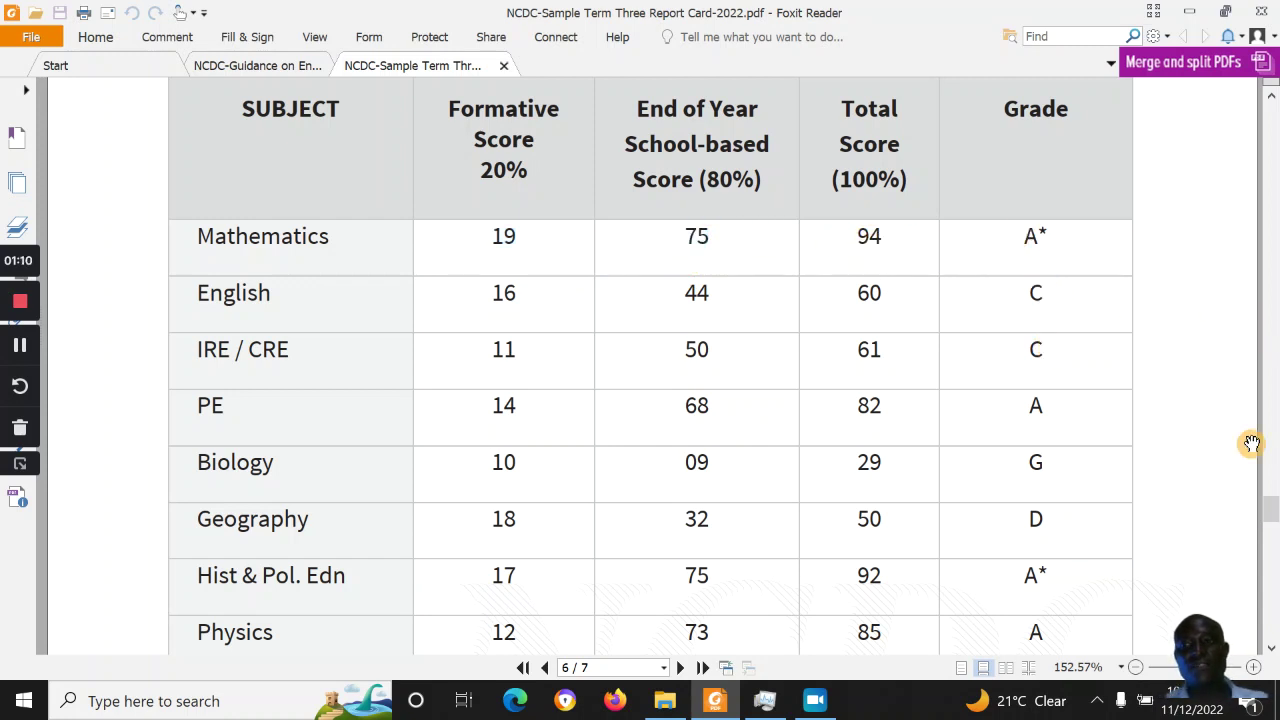
{"action": "left_click_drag", "start_coordinate": [1272, 520], "coordinate": [1272, 527]}
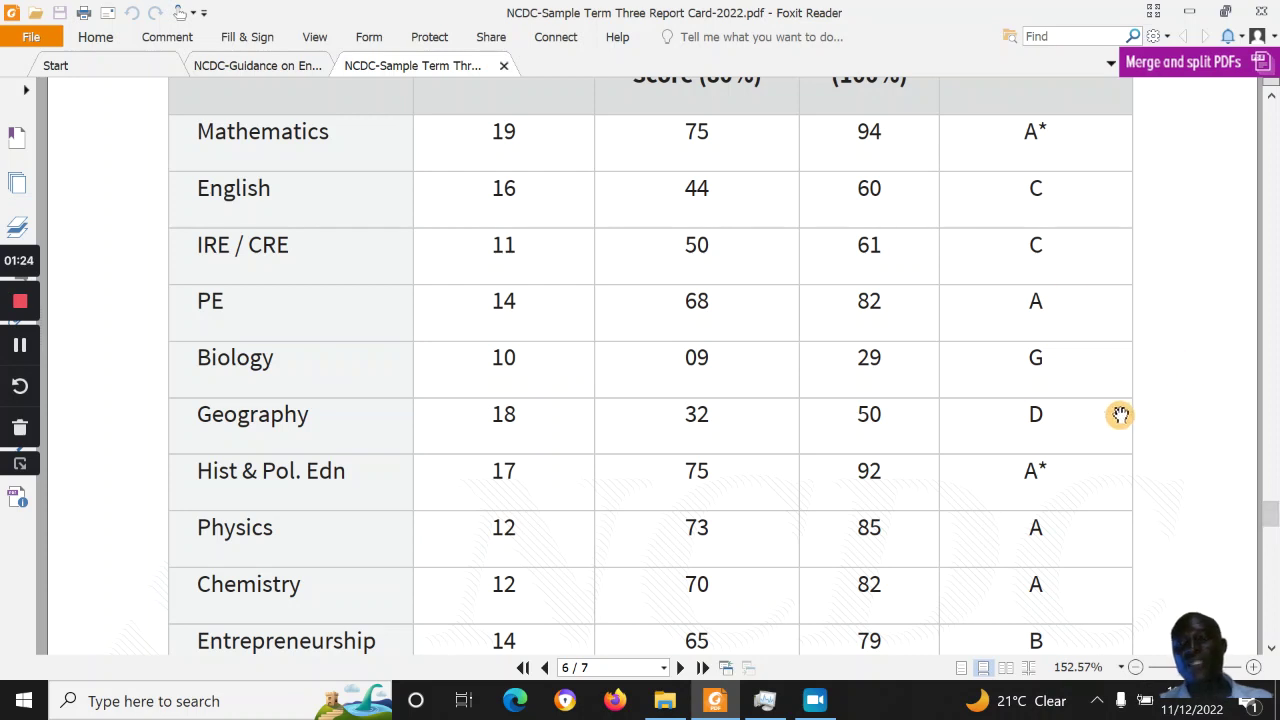
{"action": "mouse_move", "coordinate": [1271, 522]}
{"action": "left_mouse_down"}
{"action": "mouse_move", "coordinate": [1273, 640]}
{"action": "mouse_move", "coordinate": [1271, 475]}
{"action": "left_mouse_up"}
{"action": "left_click", "coordinate": [1190, 15]}
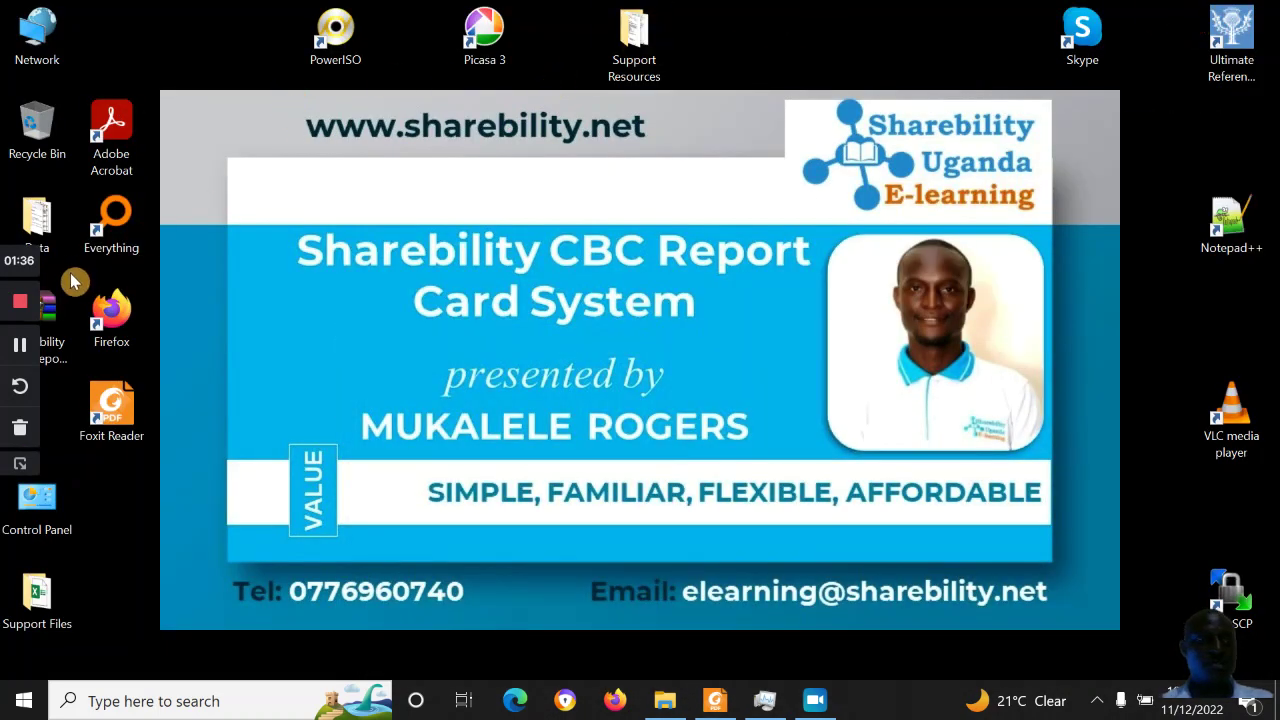
Extract the password-protected zip into a Sharebility CBC Report System V1.4 folder on the desktop
{"action": "left_click_drag", "start_coordinate": [52, 310], "coordinate": [241, 110]}
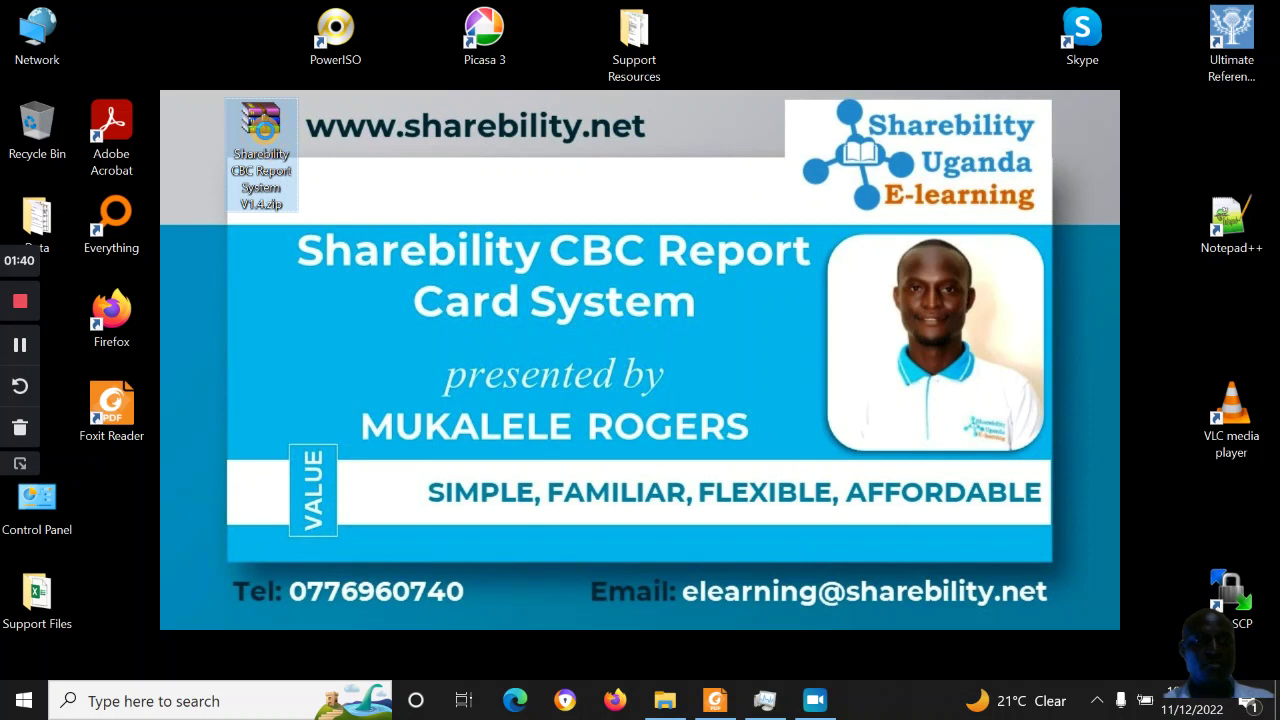
{"action": "right_click", "coordinate": [266, 136]}
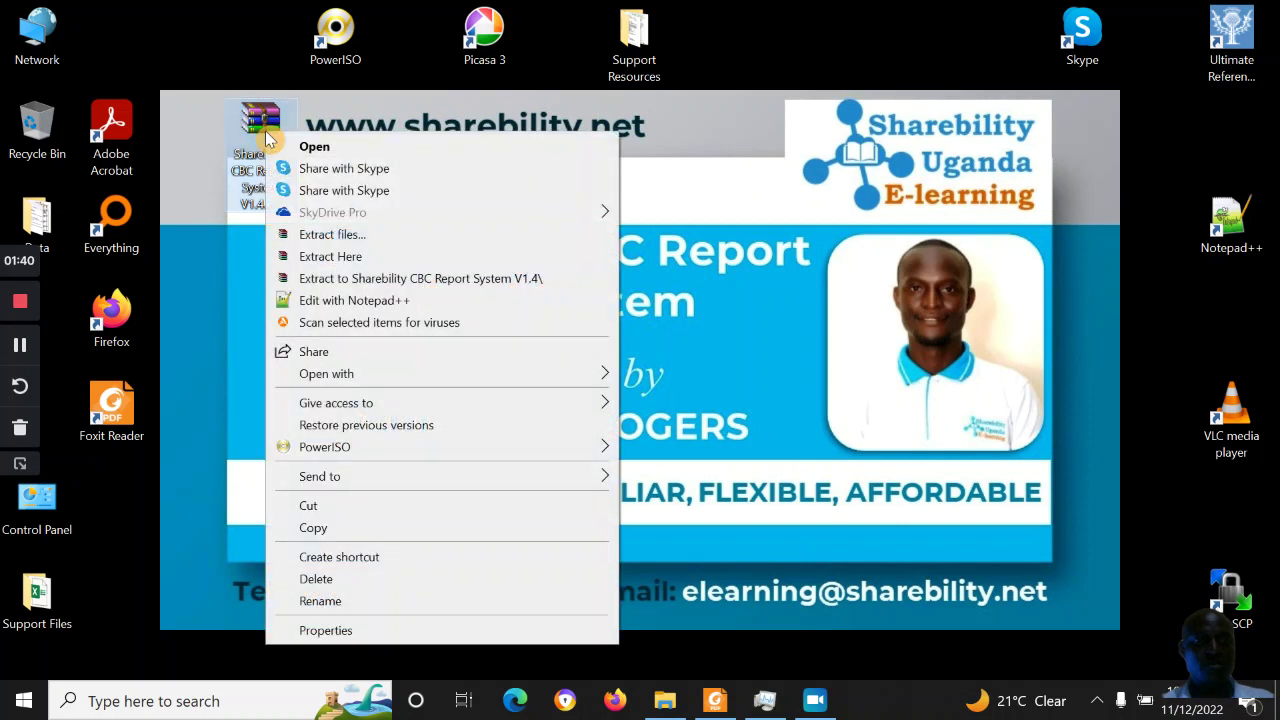
{"action": "left_click", "coordinate": [415, 278]}
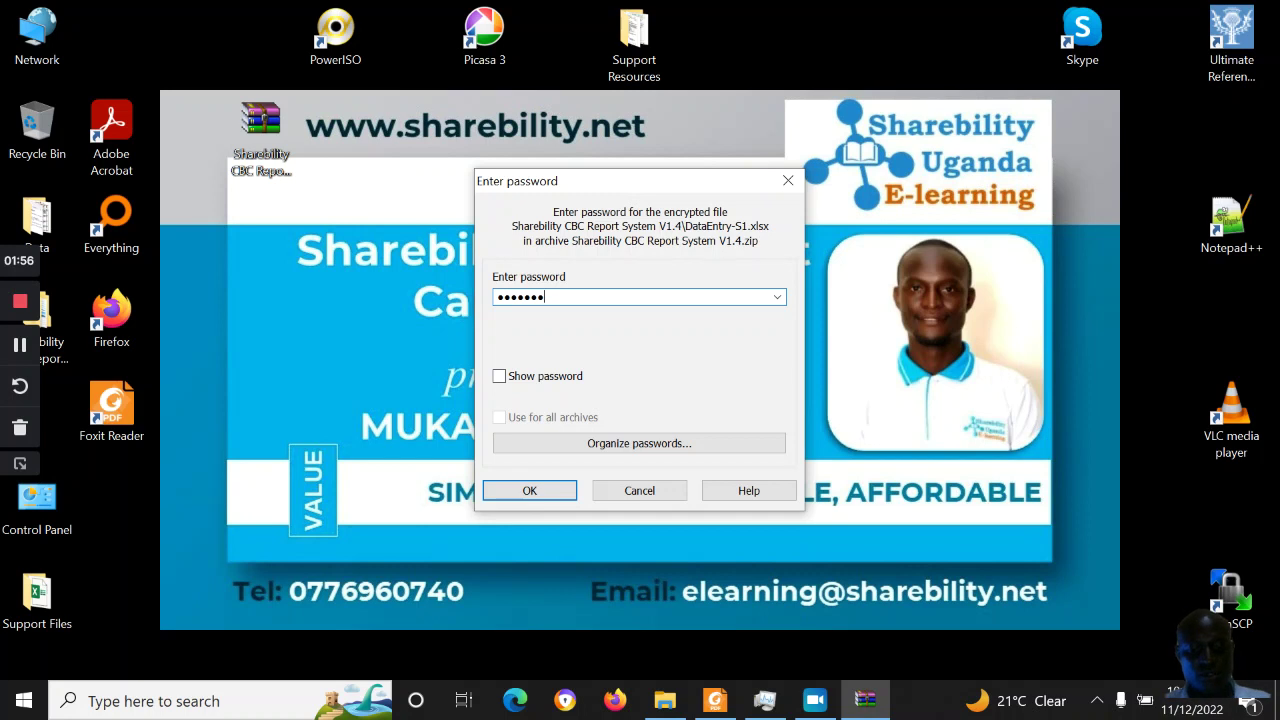
{"action": "key", "text": "Return"}
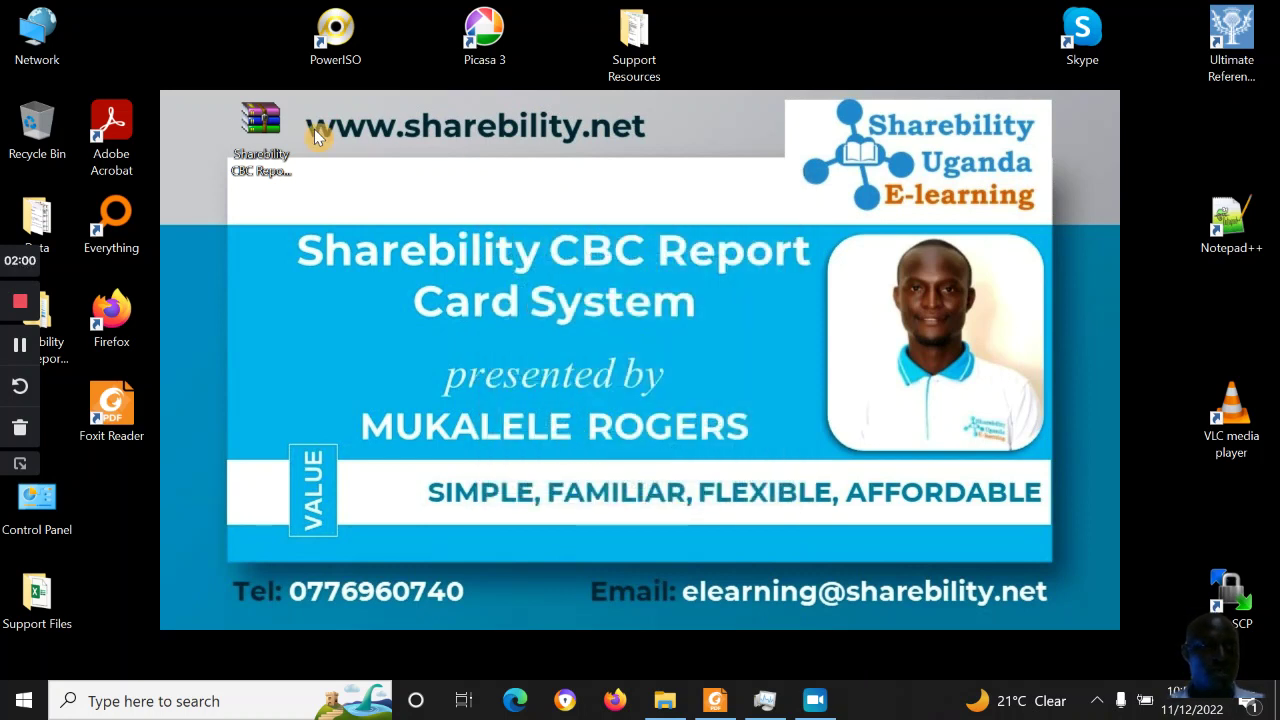
Open the extracted Sharebility CBC Report System V1.4 folder
{"action": "left_click_drag", "start_coordinate": [48, 320], "coordinate": [450, 218]}
{"action": "left_click", "coordinate": [276, 146]}
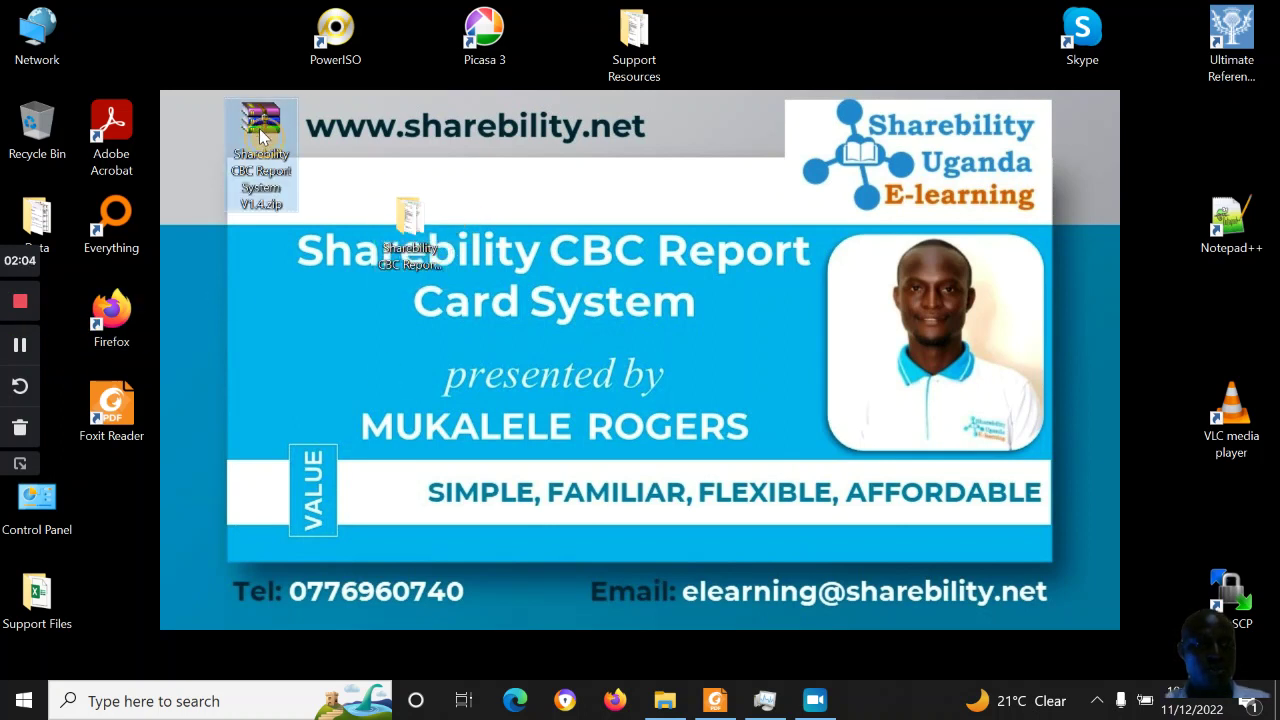
{"action": "mouse_move", "coordinate": [279, 147]}
{"action": "left_mouse_down"}
{"action": "mouse_move", "coordinate": [410, 215]}
{"action": "mouse_move", "coordinate": [293, 167]}
{"action": "left_mouse_up"}
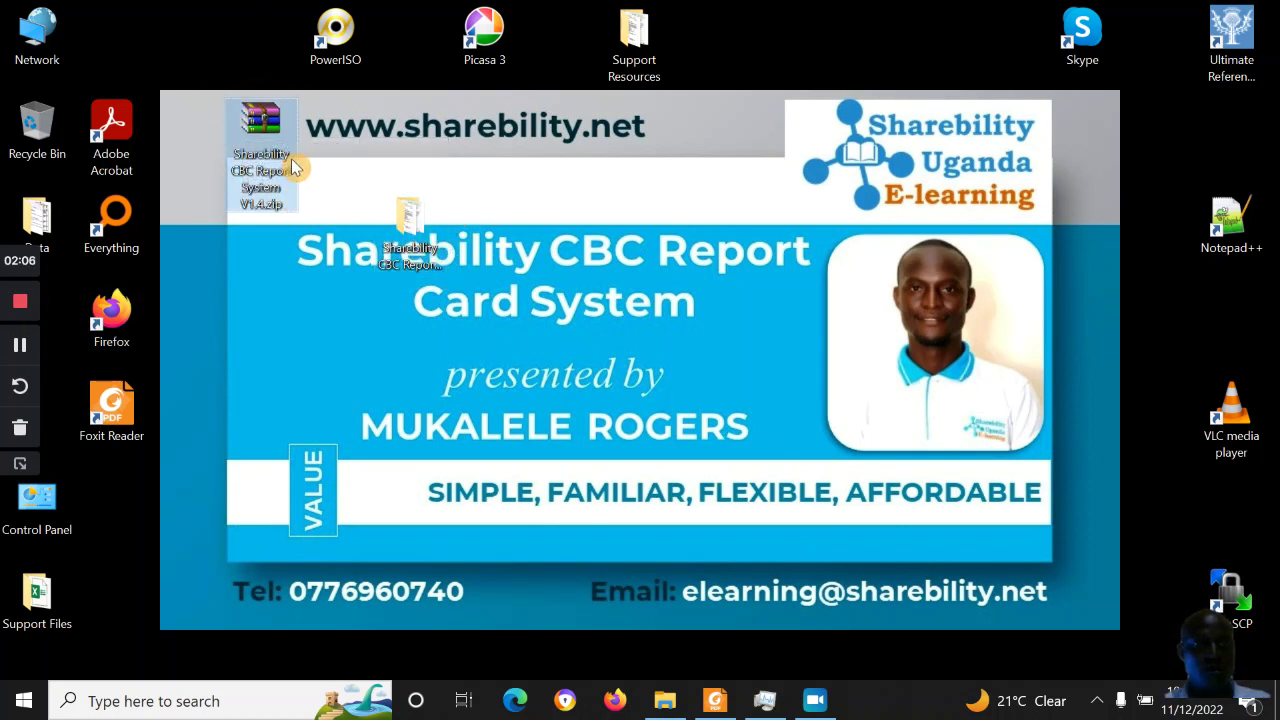
{"action": "left_click", "coordinate": [406, 215]}
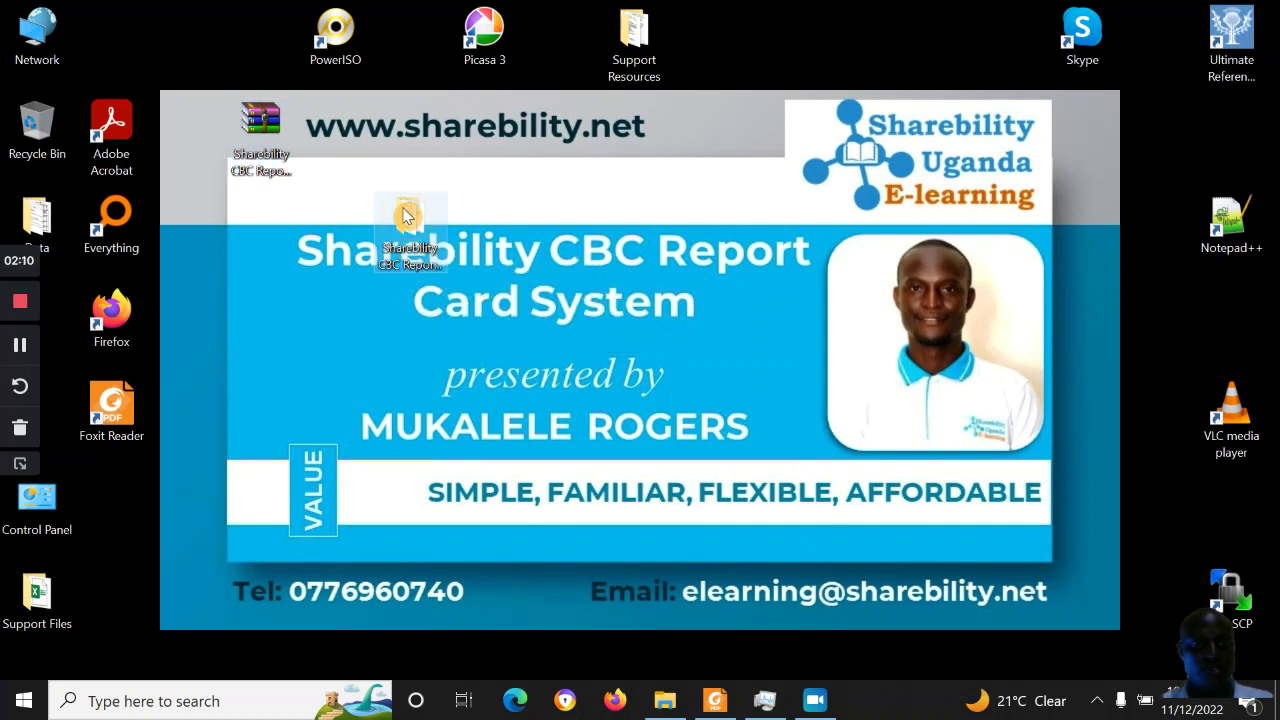
{"action": "double_click", "coordinate": [406, 215]}
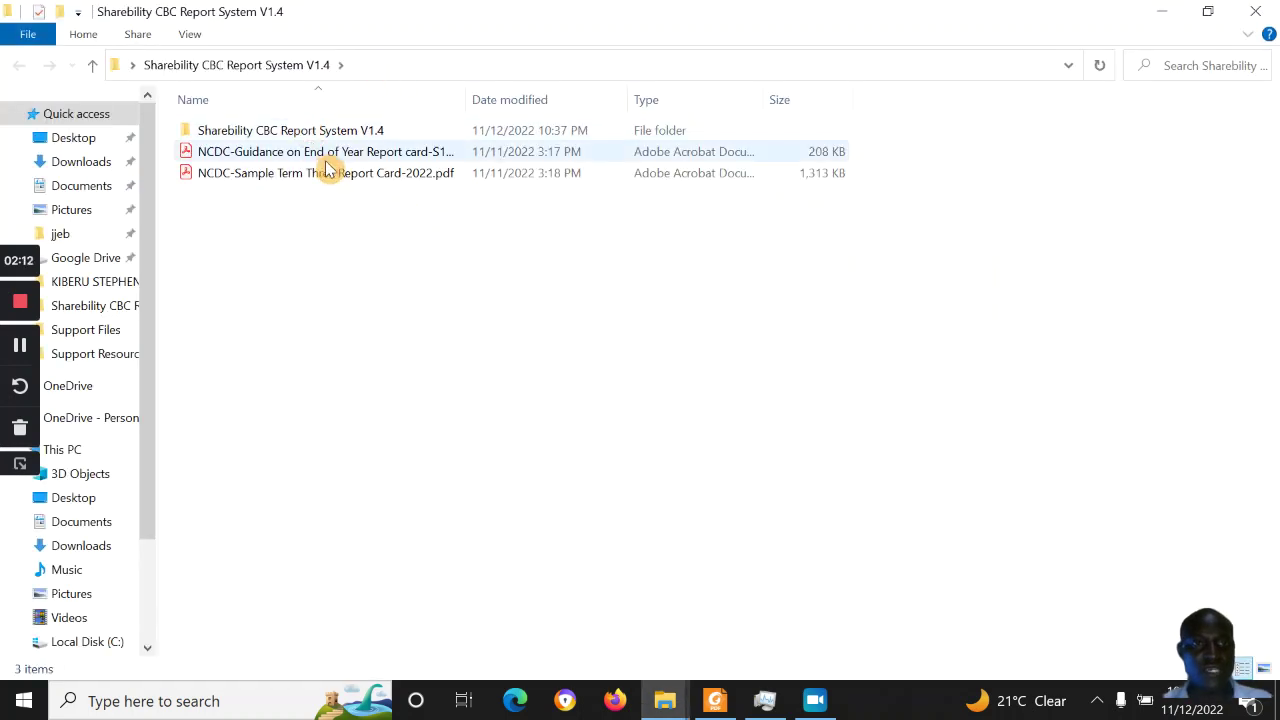
Open Sharebility CBC Report v1.4a.pdf from the inner folder with Foxit Reader 10.1
{"action": "double_click", "coordinate": [316, 132]}
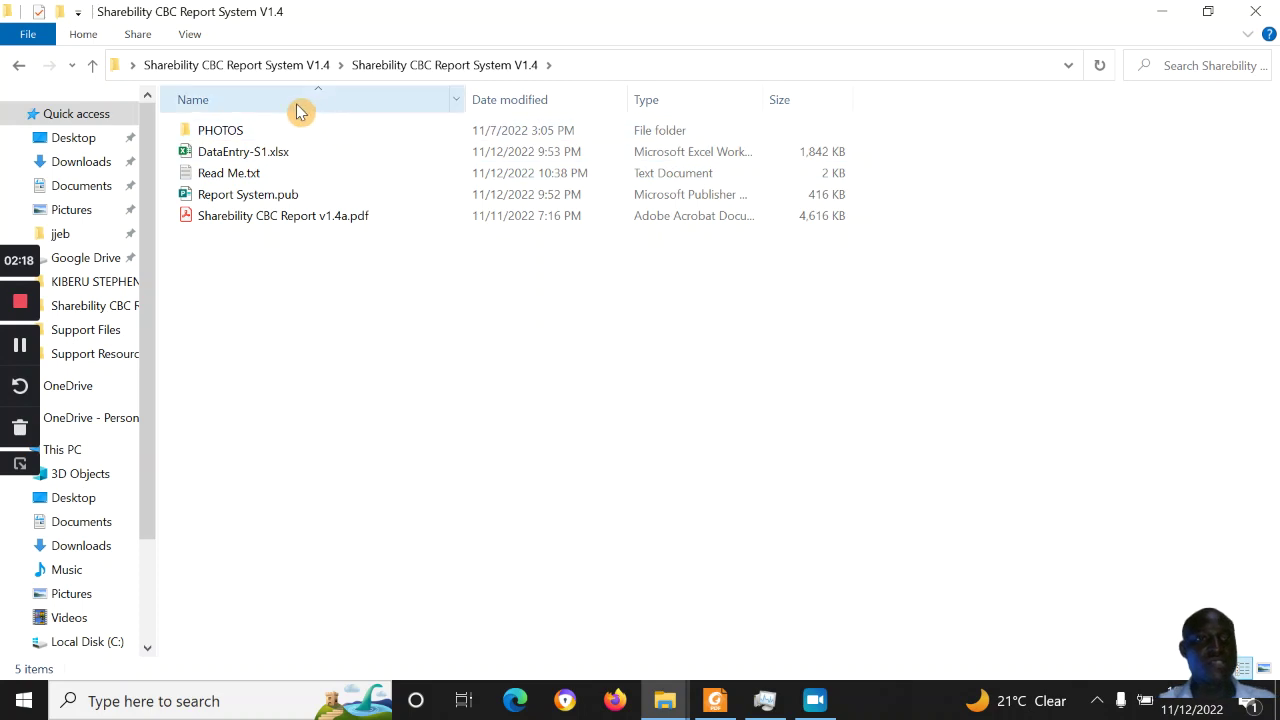
{"action": "left_click", "coordinate": [284, 222]}
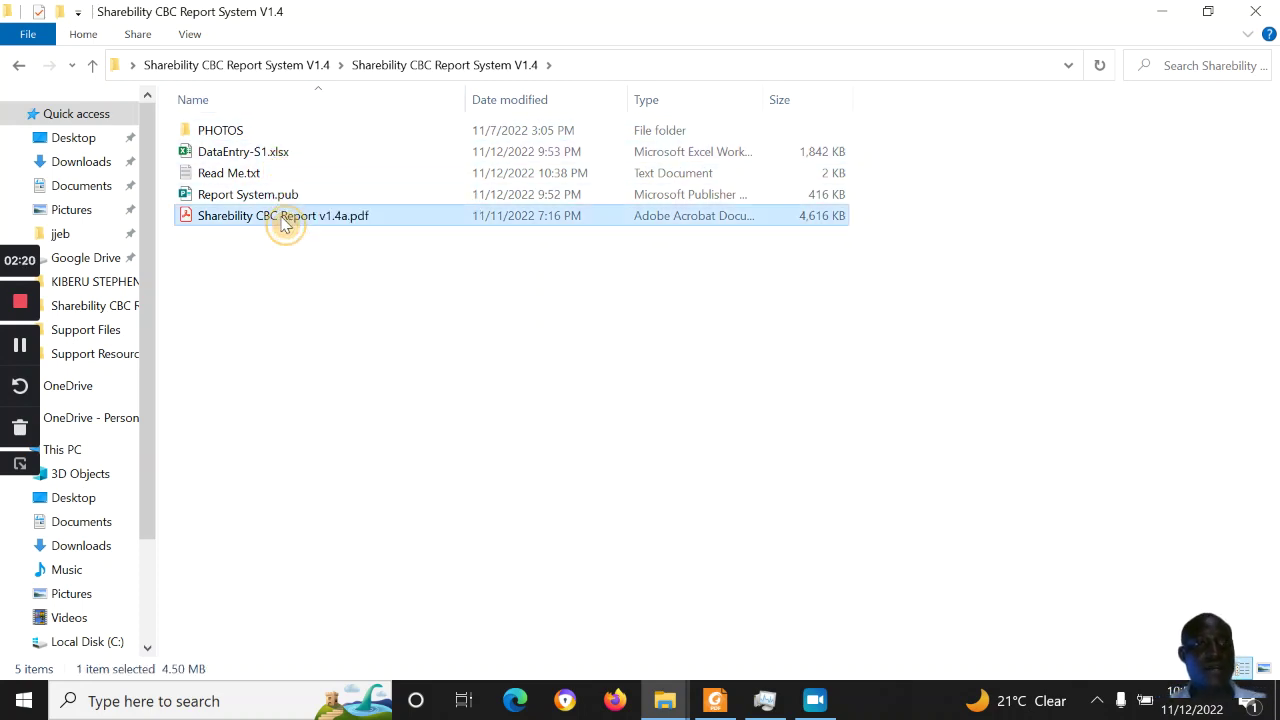
{"action": "right_click", "coordinate": [281, 216]}
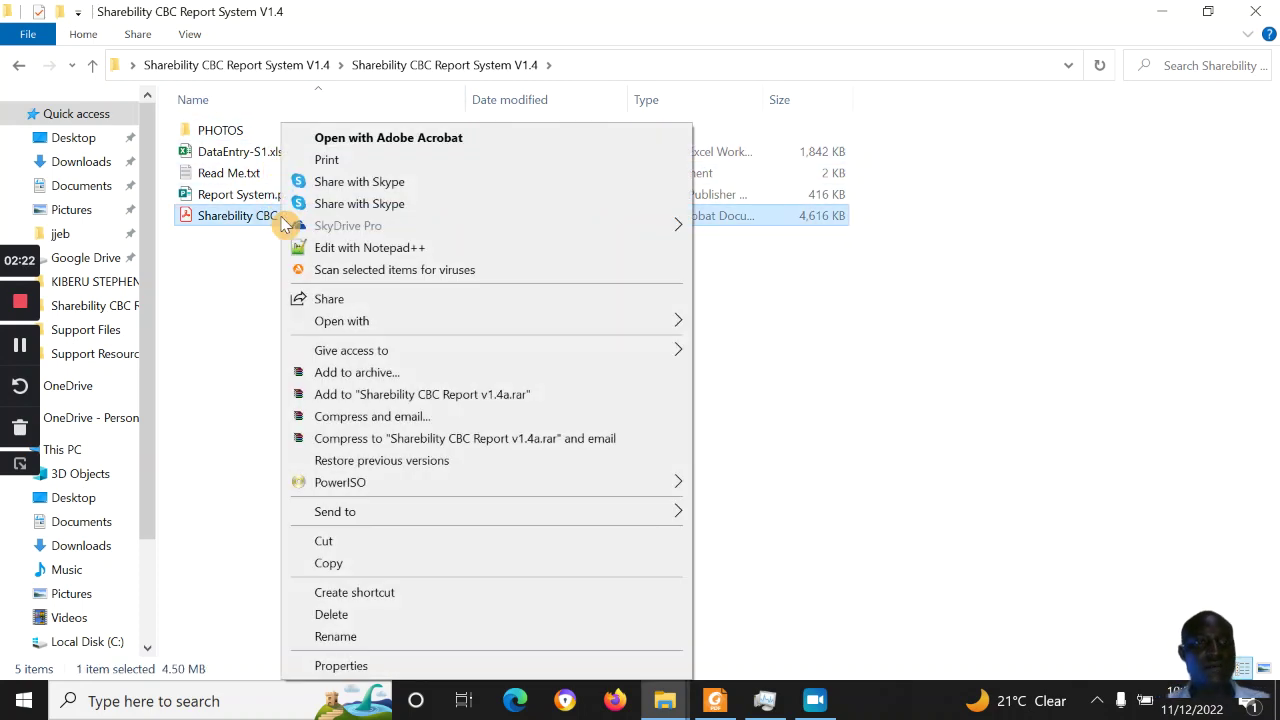
{"action": "mouse_move", "coordinate": [400, 334]}
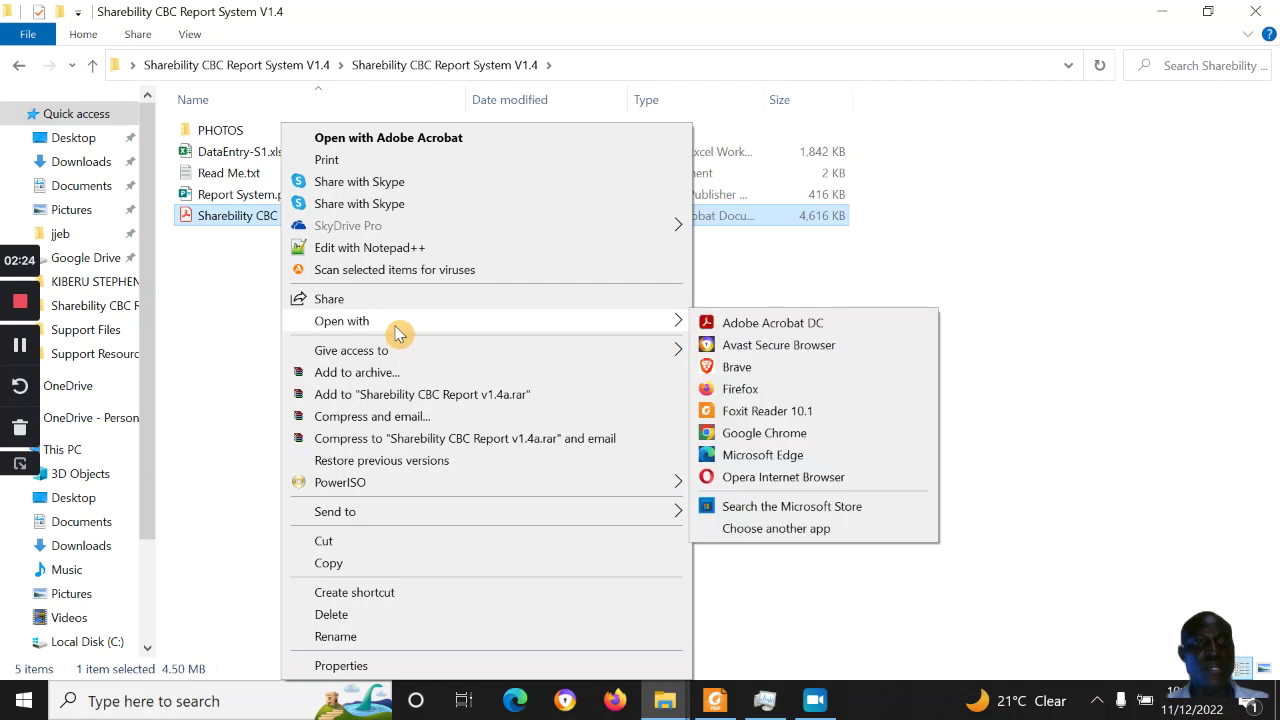
{"action": "left_click", "coordinate": [819, 413]}
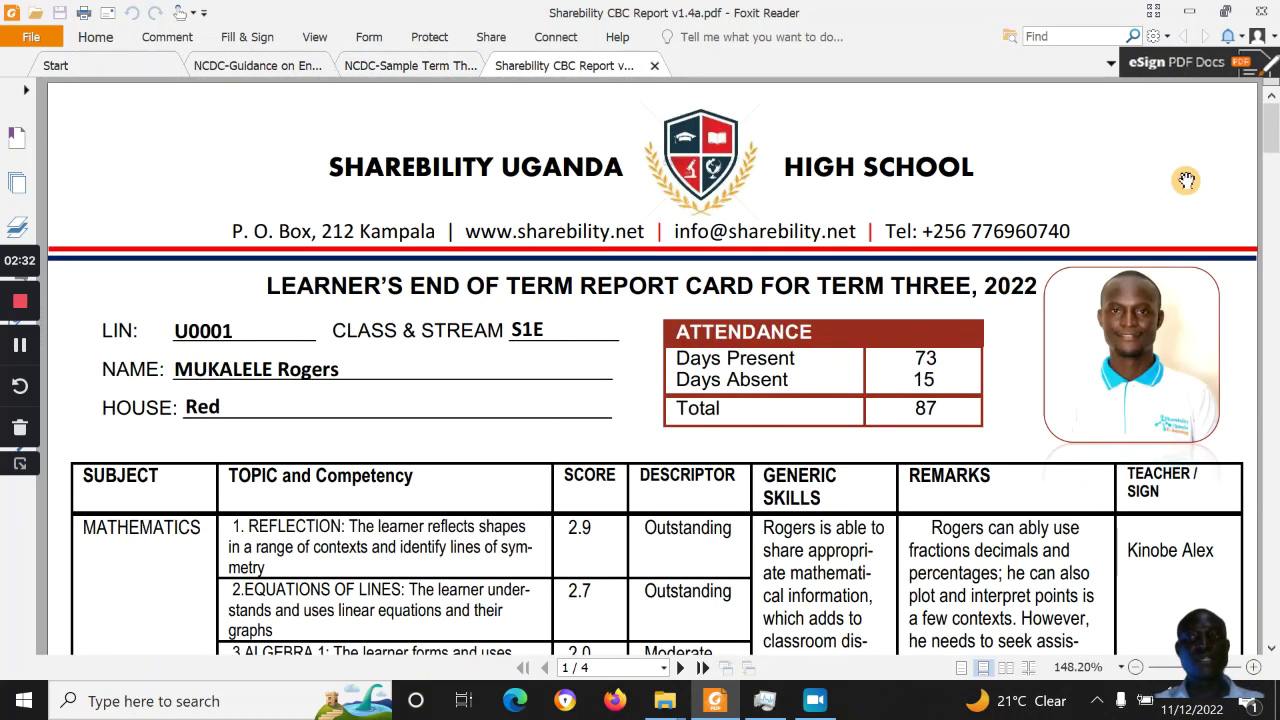
{"action": "left_click", "coordinate": [352, 65]}
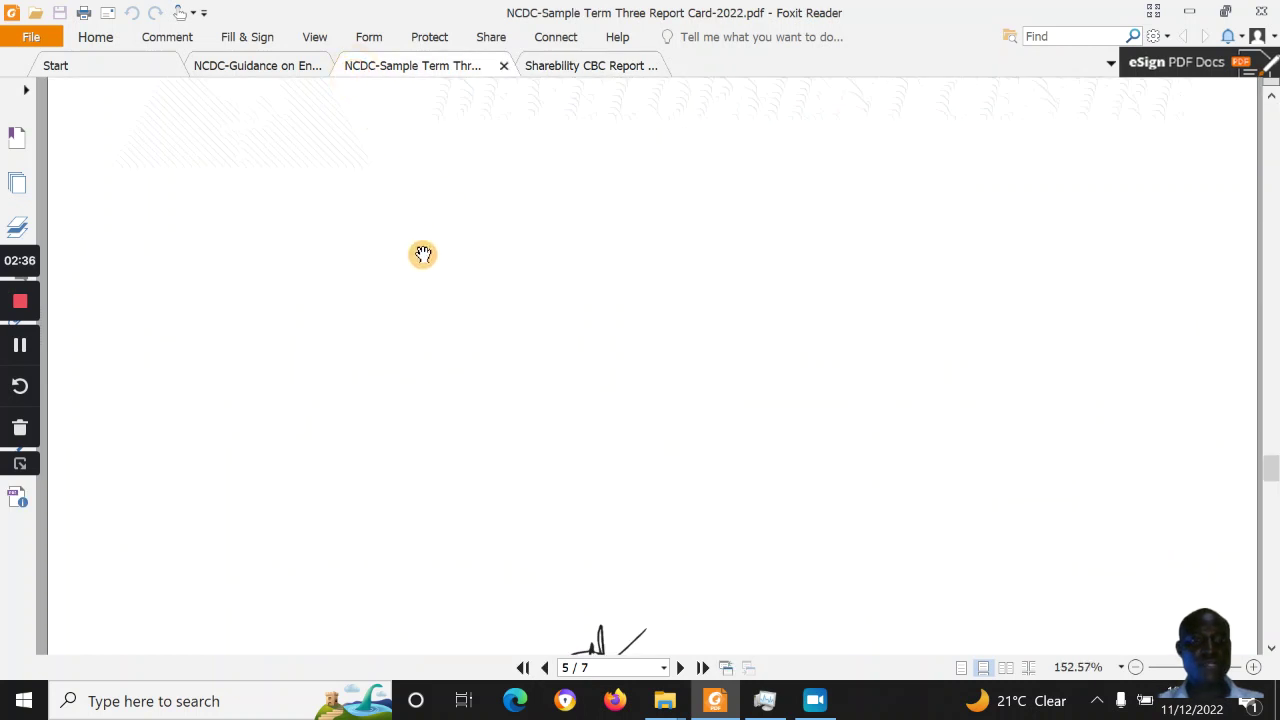
{"action": "left_click_drag", "start_coordinate": [1272, 468], "coordinate": [1272, 450]}
{"action": "left_click", "coordinate": [567, 63]}
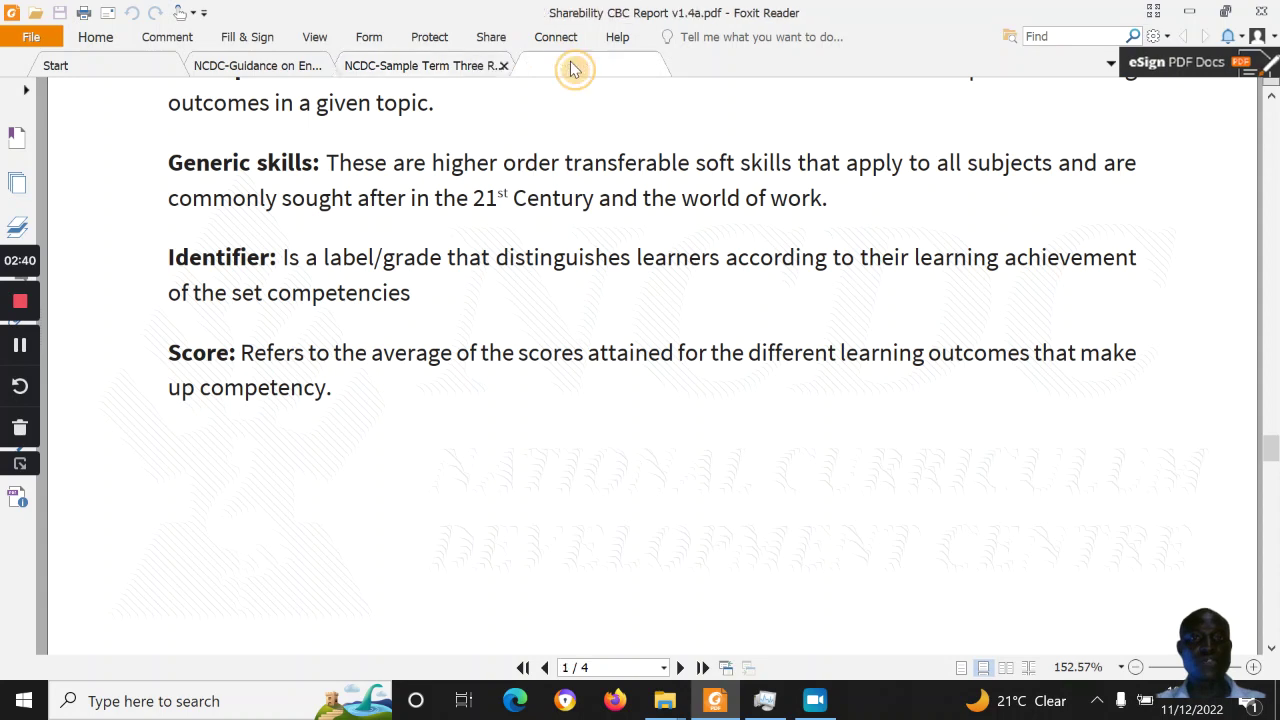
{"action": "left_click_drag", "start_coordinate": [1276, 125], "coordinate": [1275, 486]}
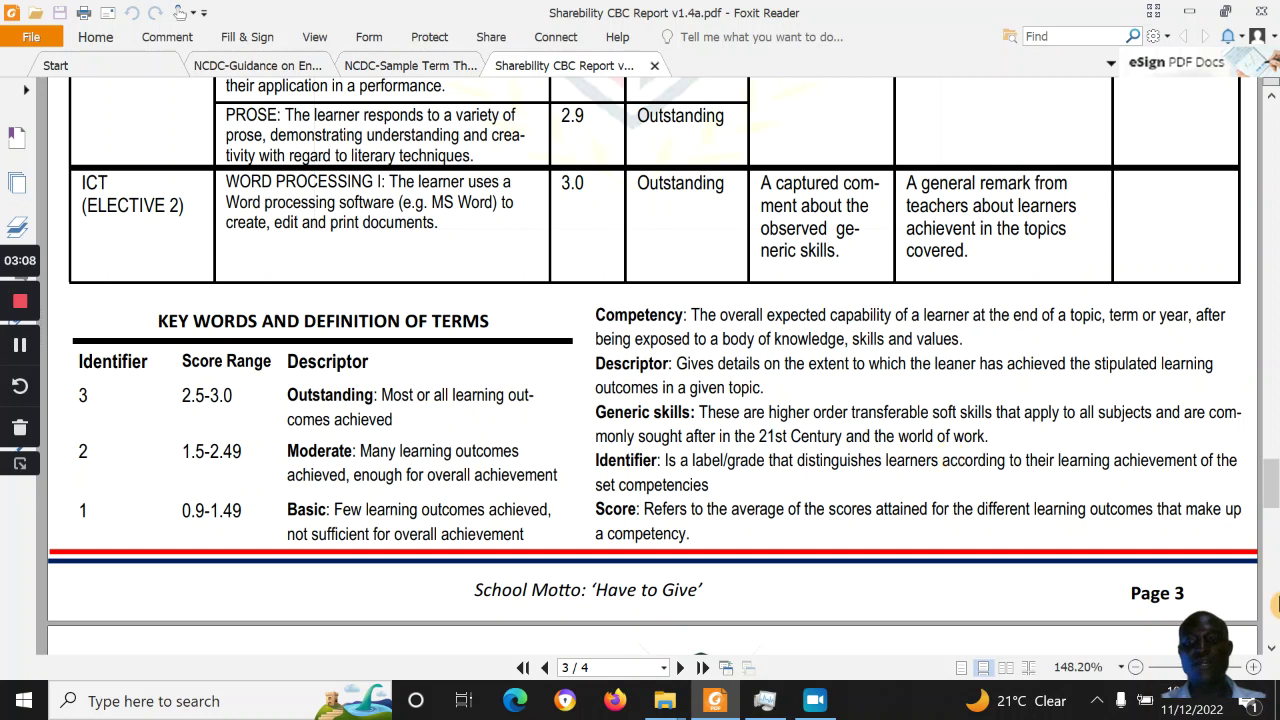
{"action": "left_click_drag", "start_coordinate": [1274, 490], "coordinate": [1275, 545]}
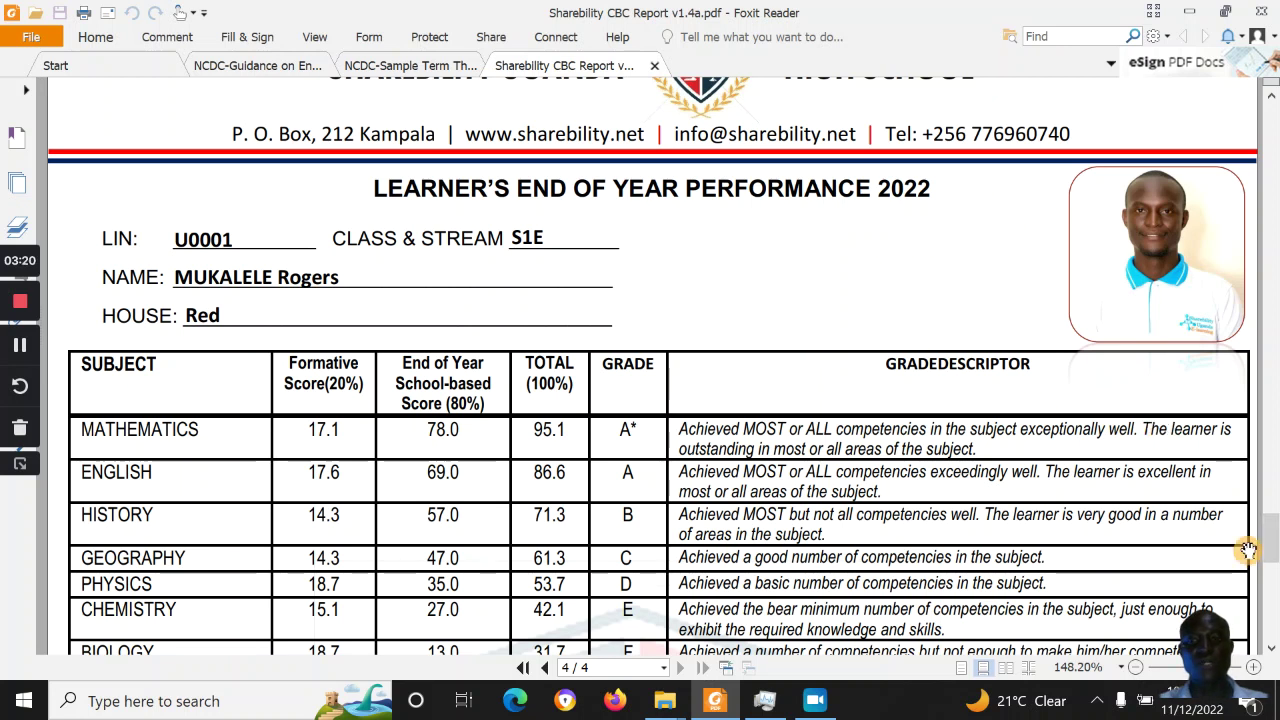
{"action": "left_click_drag", "start_coordinate": [1266, 552], "coordinate": [1272, 570]}
{"action": "scroll", "coordinate": [1272, 570], "scroll_direction": "down", "scroll_amount": 5}
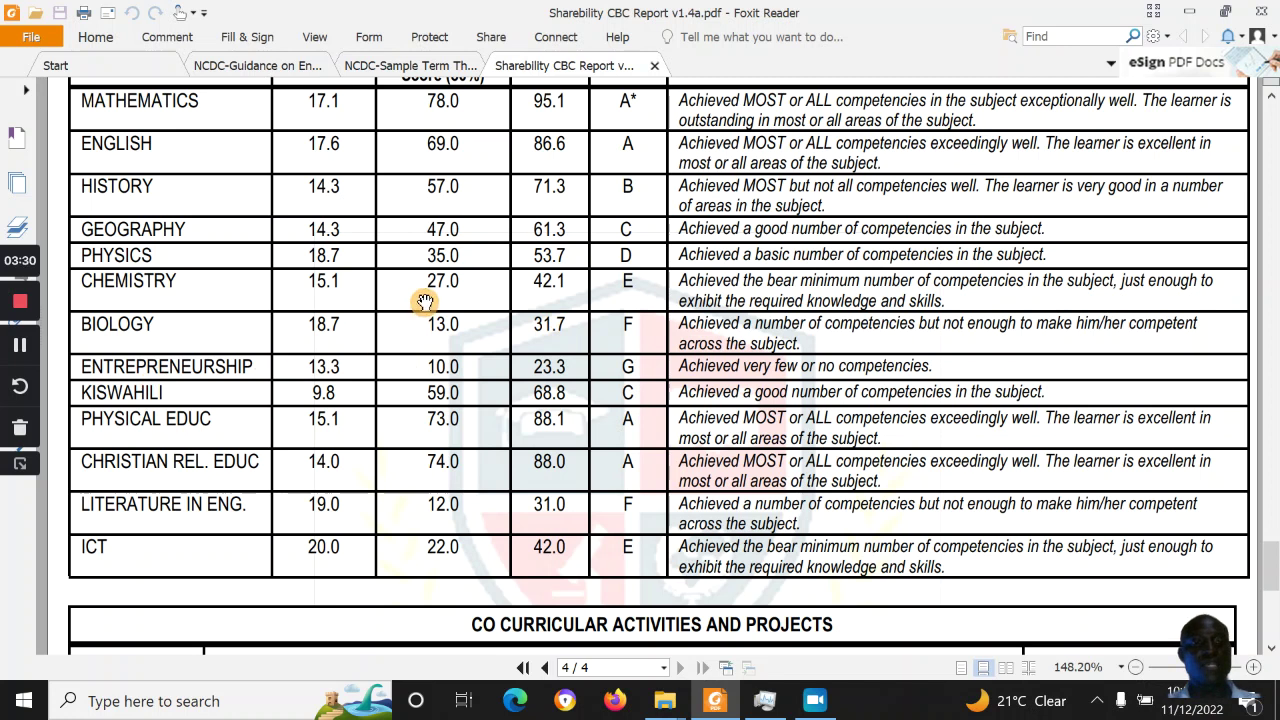
{"action": "left_click_drag", "start_coordinate": [1274, 585], "coordinate": [1268, 262]}
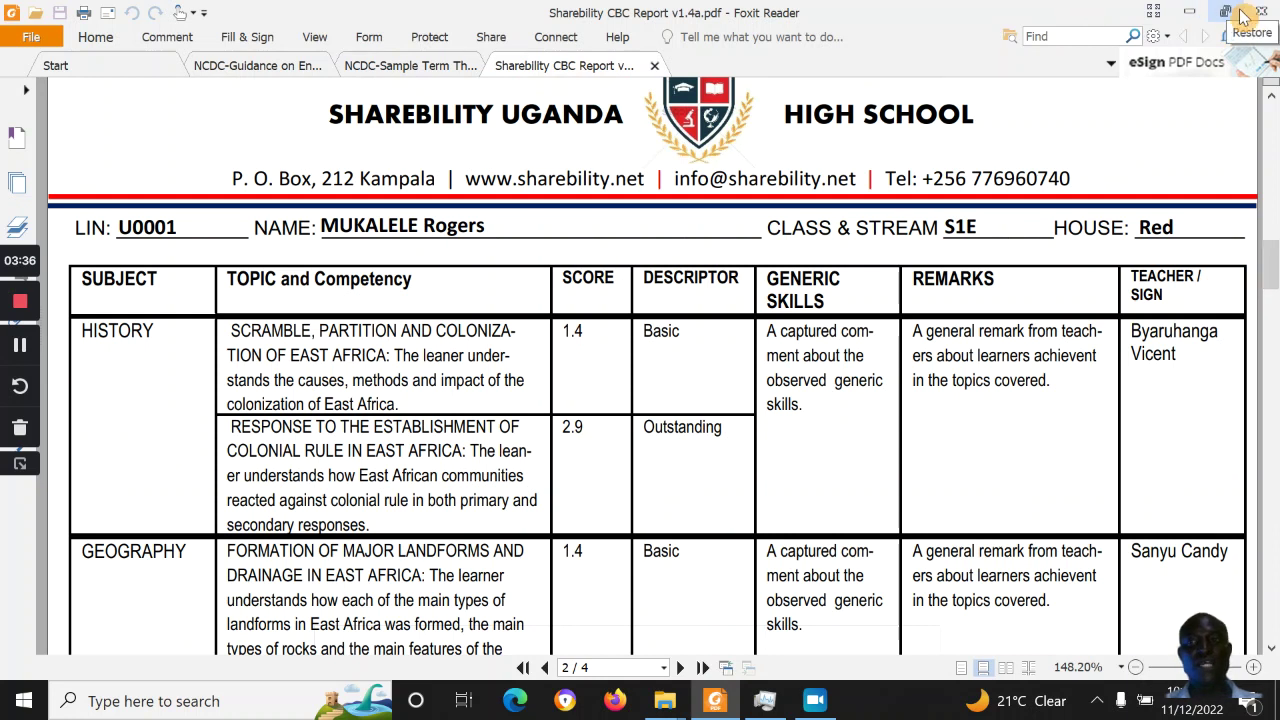
{"action": "left_click", "coordinate": [1189, 11]}
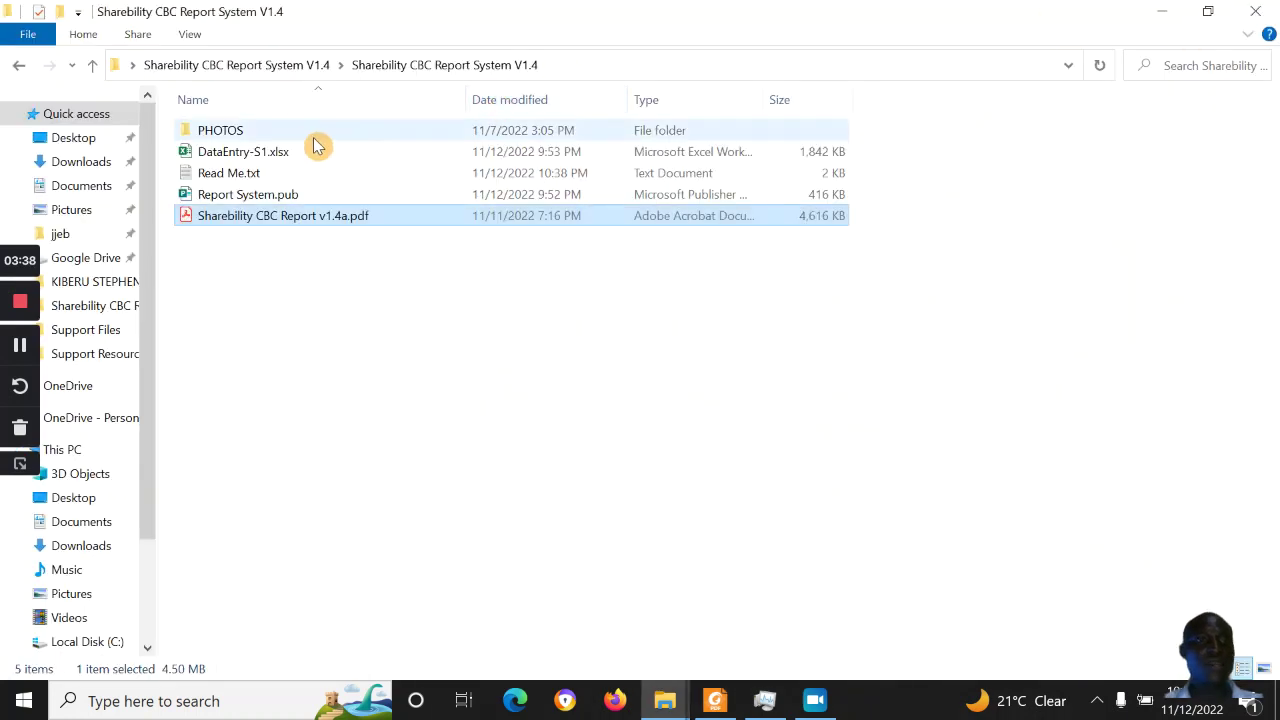
Launch DataEntry-S1.xlsx, then open Read Me.txt in Notepad
{"action": "left_click", "coordinate": [291, 158]}
{"action": "double_click", "coordinate": [291, 158]}
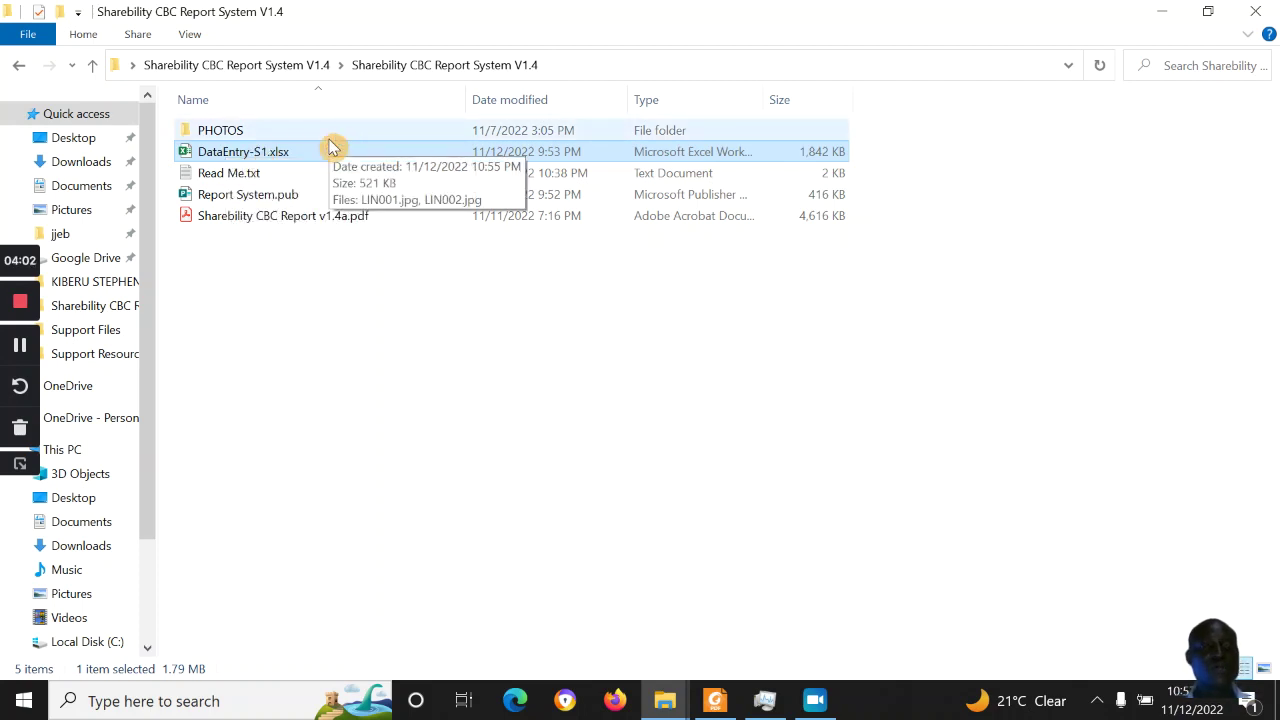
{"action": "double_click", "coordinate": [240, 178]}
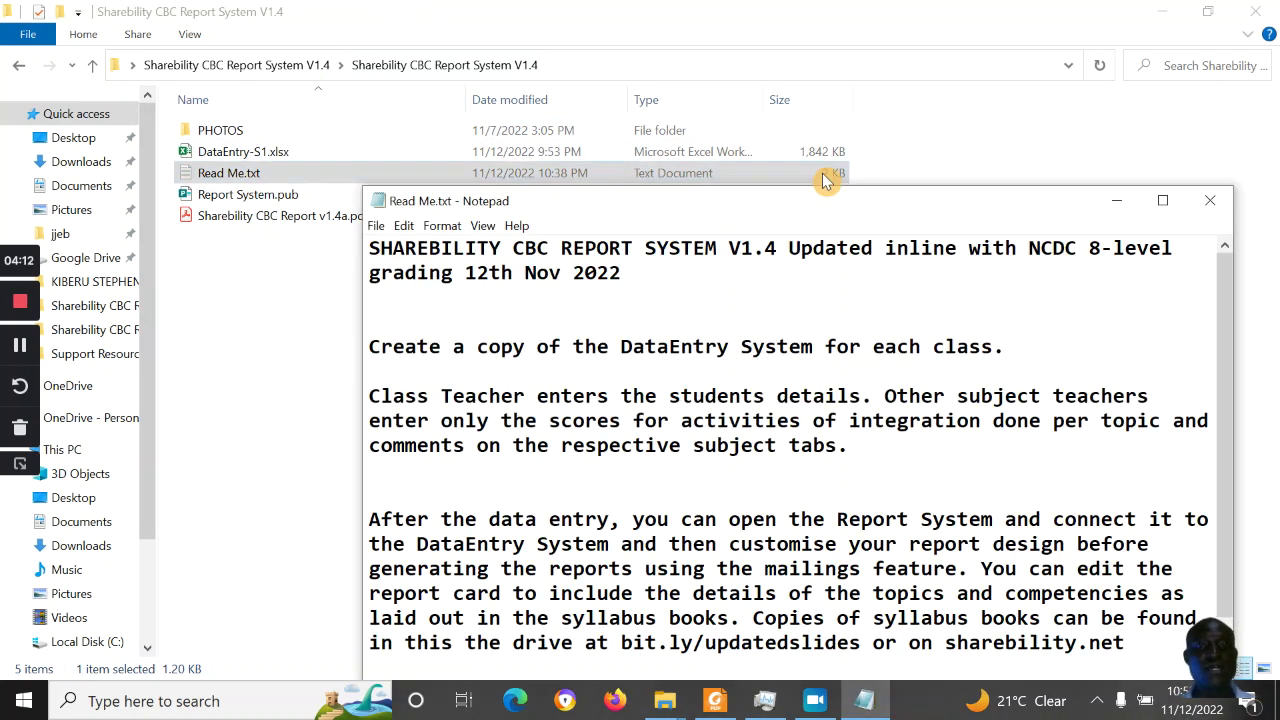
Maximize Read Me.txt, review its tutorial, syllabus books and Office download links, then close it
{"action": "left_click", "coordinate": [1162, 200]}
{"action": "left_click", "coordinate": [402, 201]}
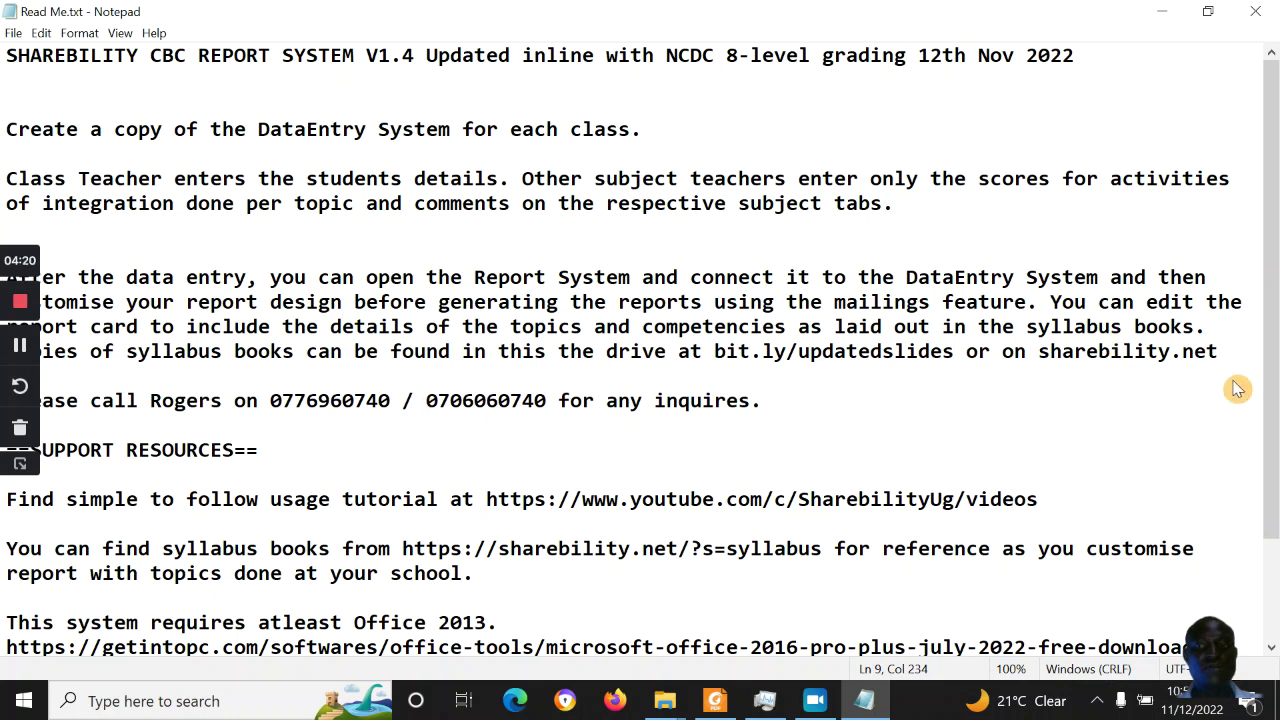
{"action": "left_click_drag", "start_coordinate": [1267, 390], "coordinate": [1272, 462]}
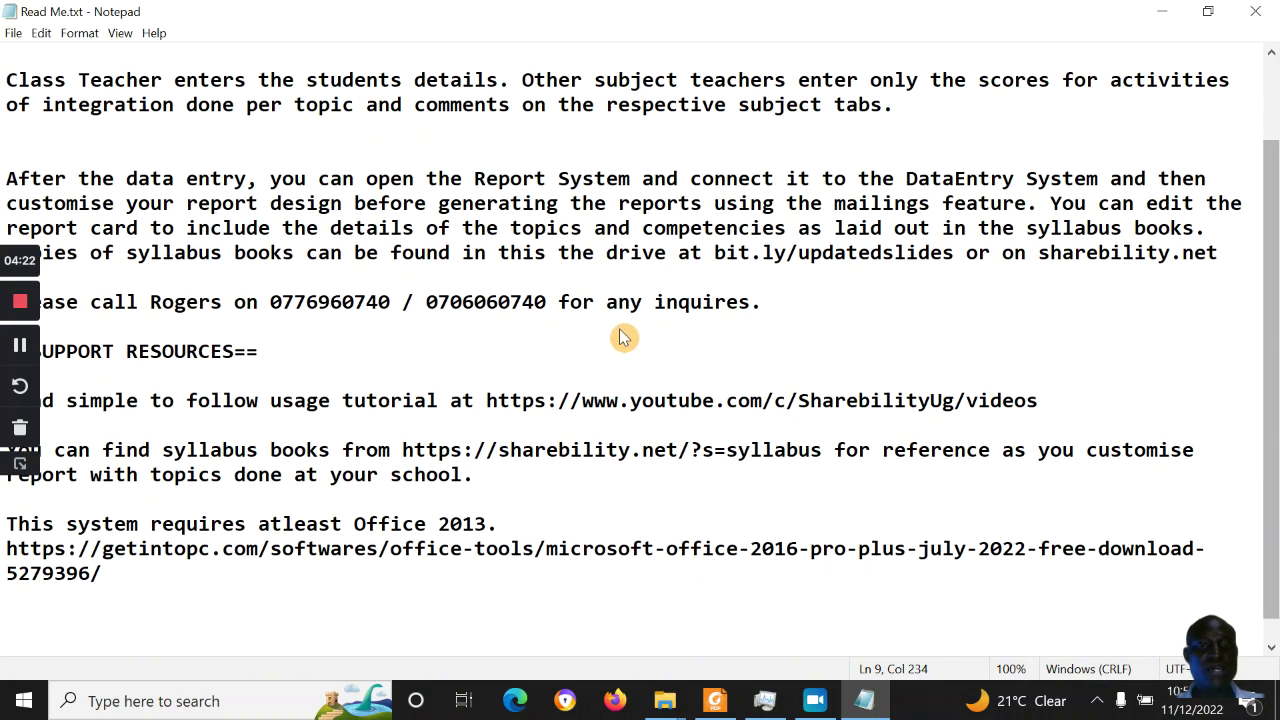
{"action": "left_click", "coordinate": [497, 397]}
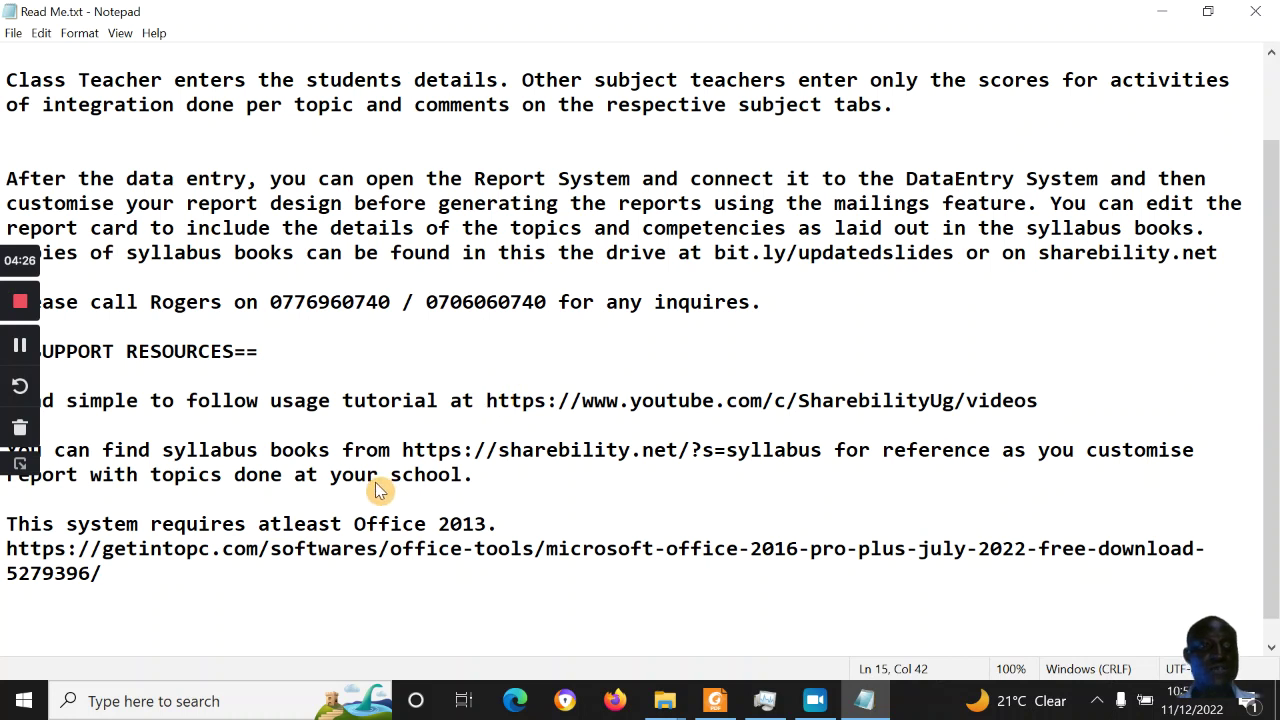
{"action": "left_click", "coordinate": [412, 451]}
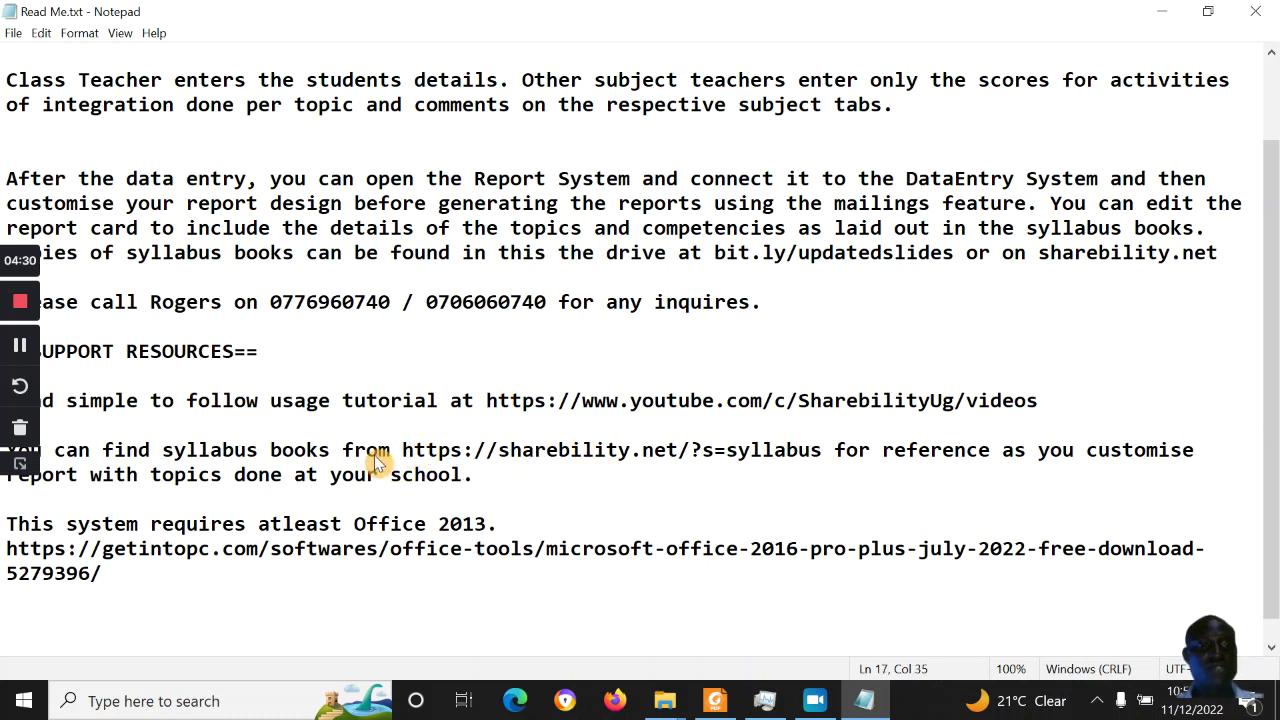
{"action": "left_click", "coordinate": [295, 550]}
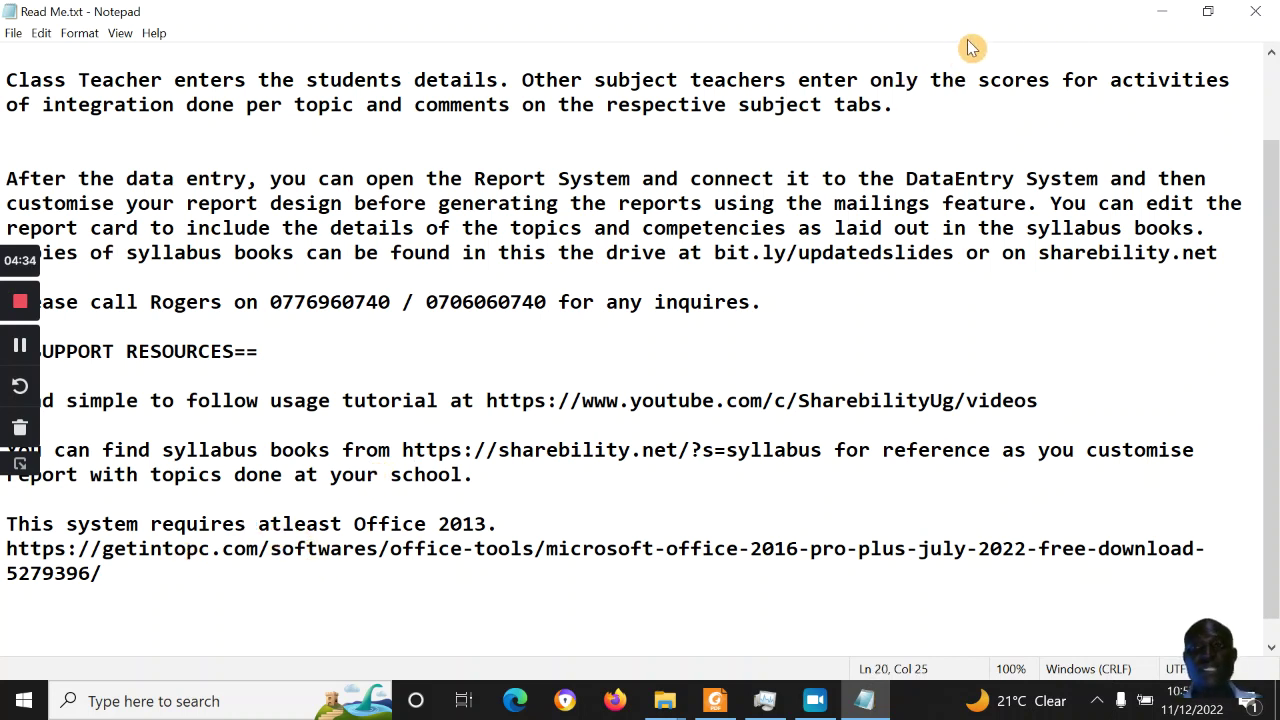
{"action": "left_click", "coordinate": [1262, 9]}
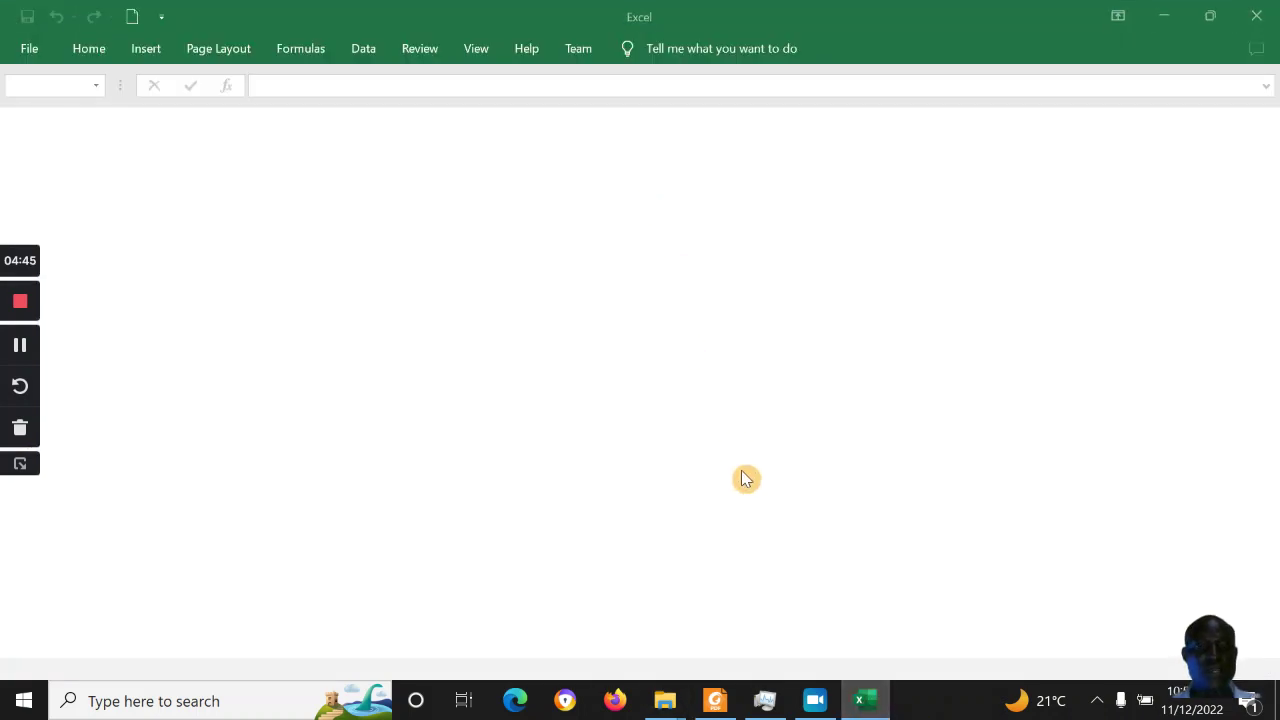
Switch to Excel and let DataEntry-S1.xlsx load on the CLASS TR sheet
{"action": "left_click", "coordinate": [862, 707]}
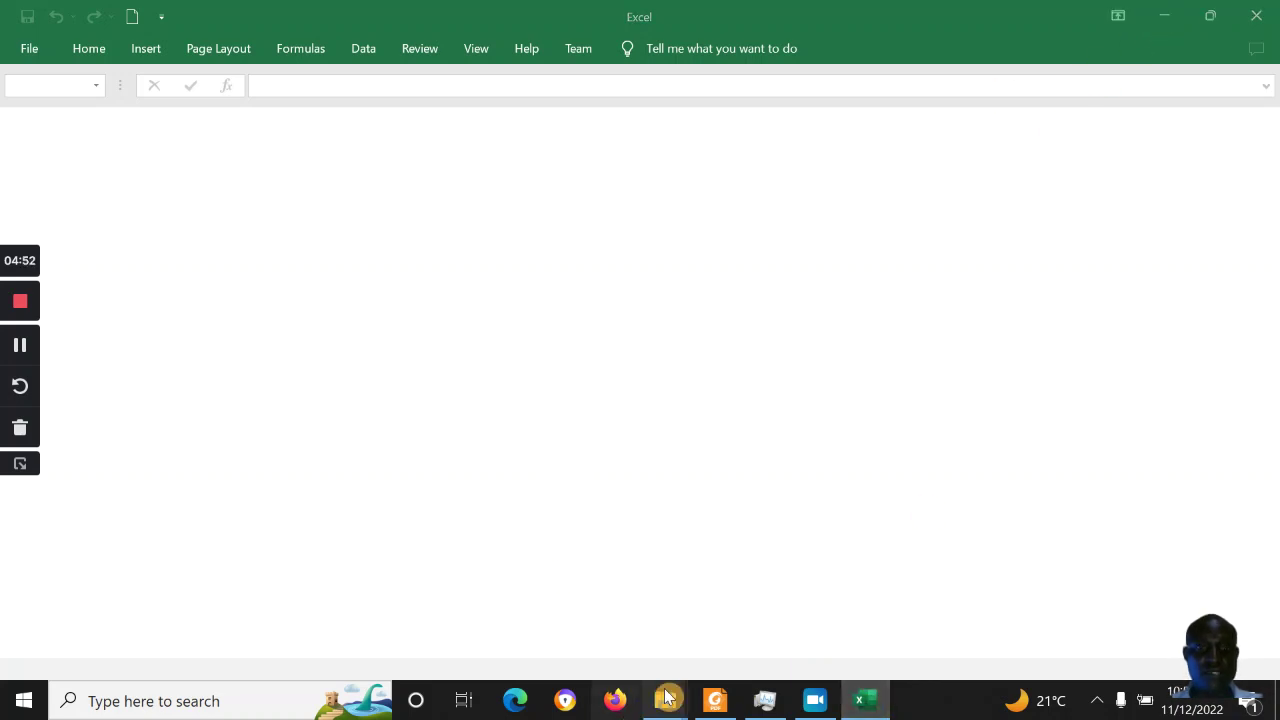
{"action": "mouse_move", "coordinate": [667, 705]}
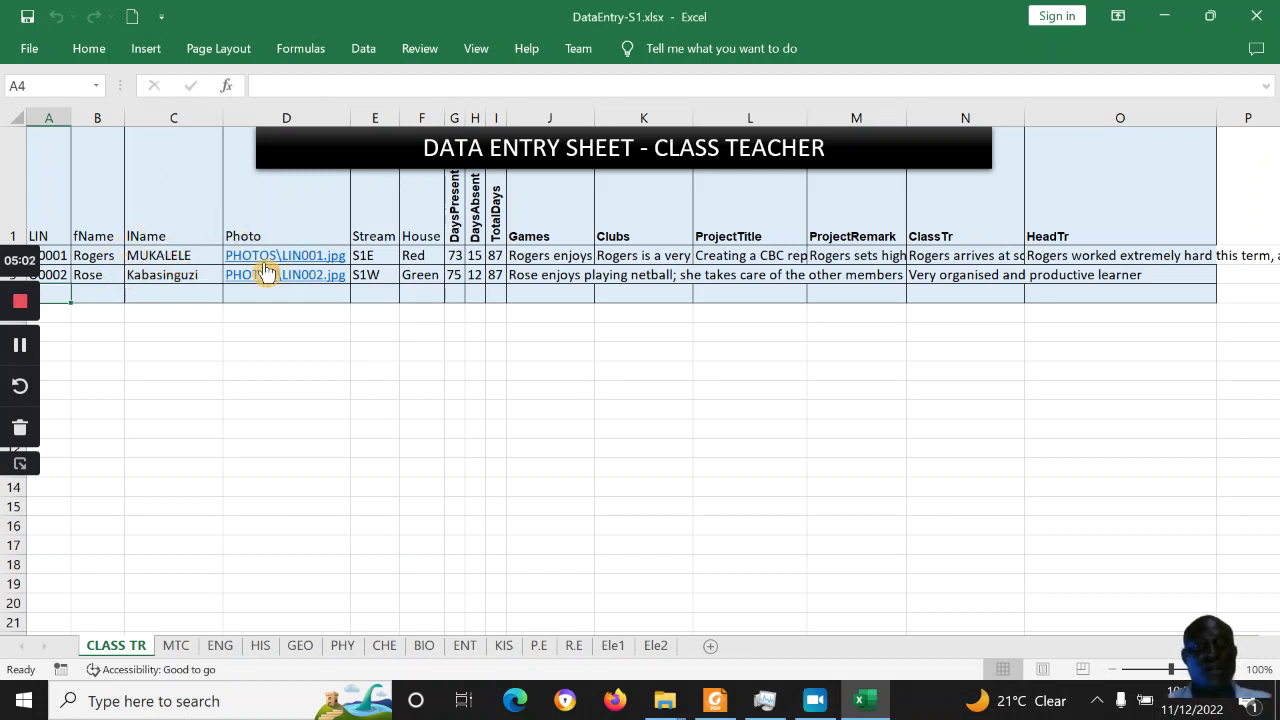
Enter the third learner's first name in B4 and last name in C4 on CLASS TR
{"action": "left_click", "coordinate": [108, 297]}
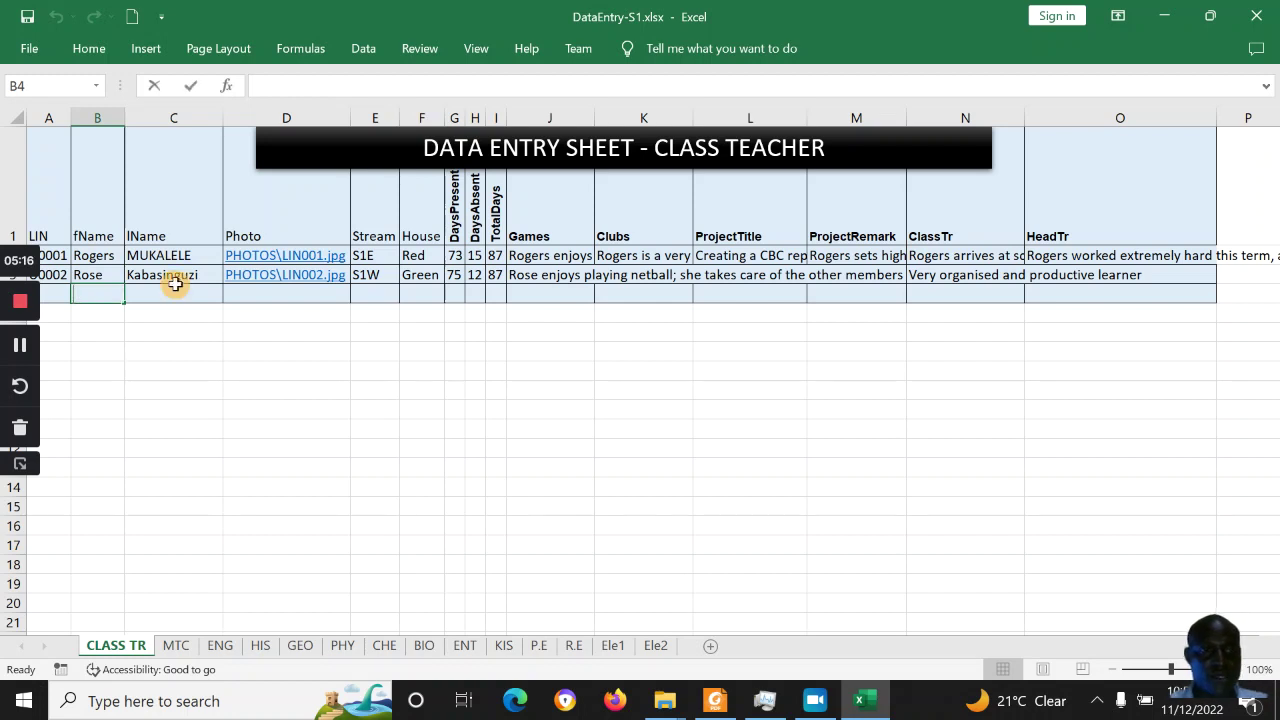
{"action": "left_click", "coordinate": [84, 301]}
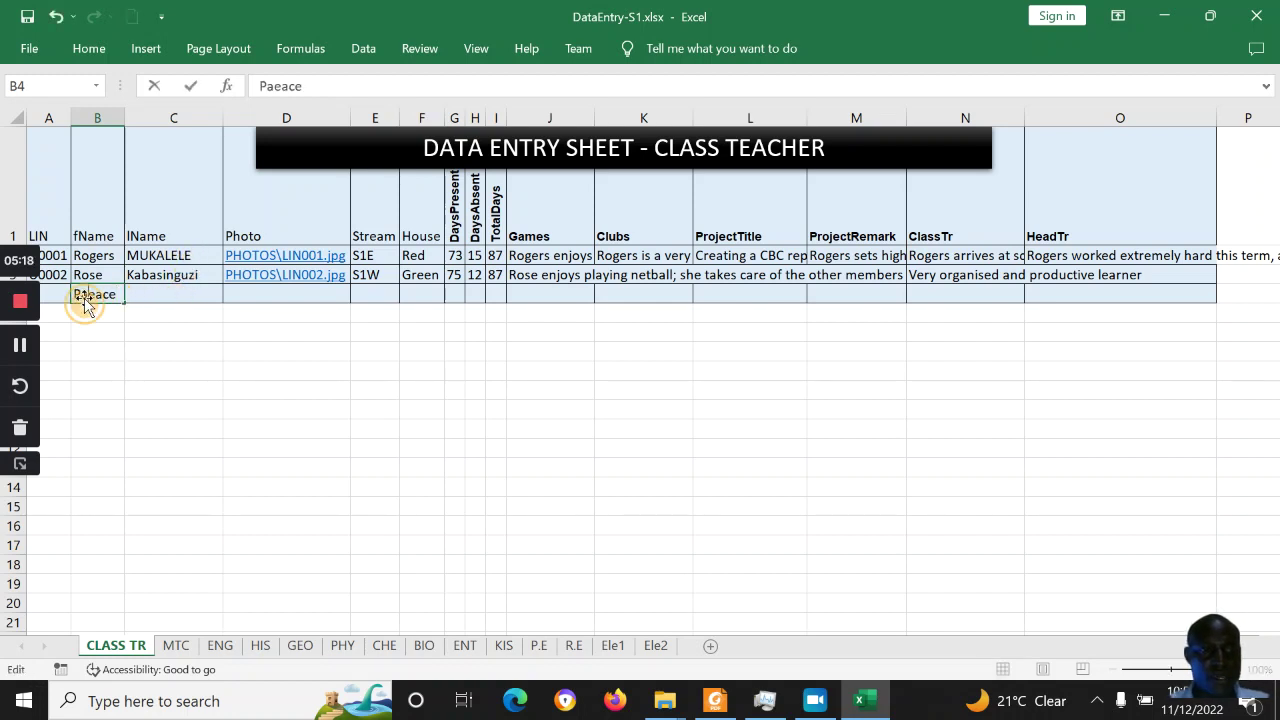
{"action": "left_click", "coordinate": [184, 293]}
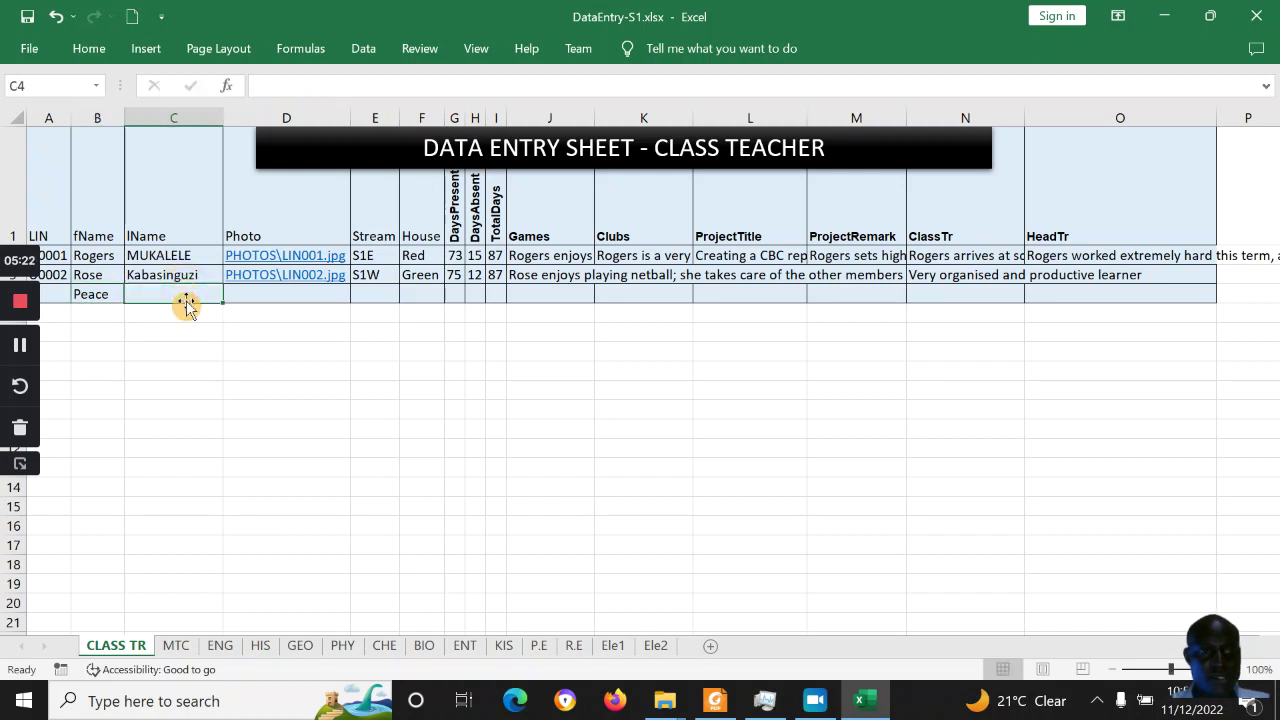
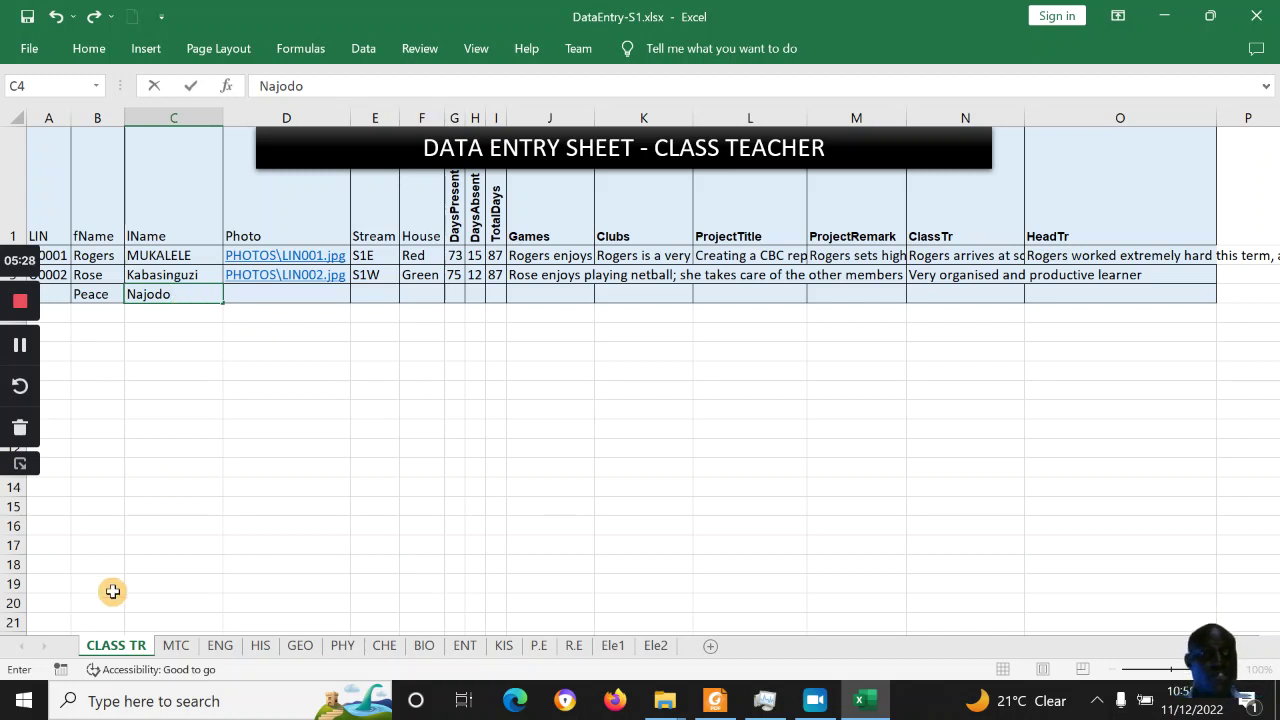
Confirm the new learner appears on the MTC and ENG sheets, then return to CLASS TR
{"action": "left_click", "coordinate": [178, 646]}
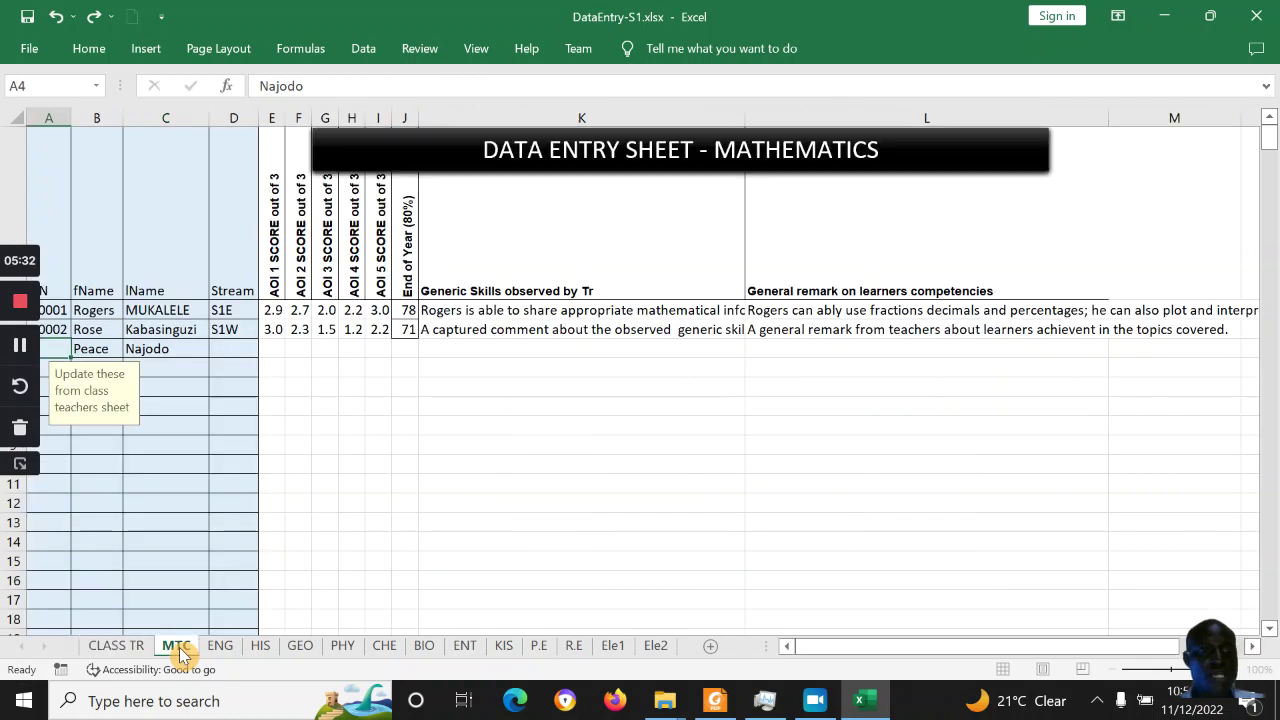
{"action": "left_click", "coordinate": [222, 650]}
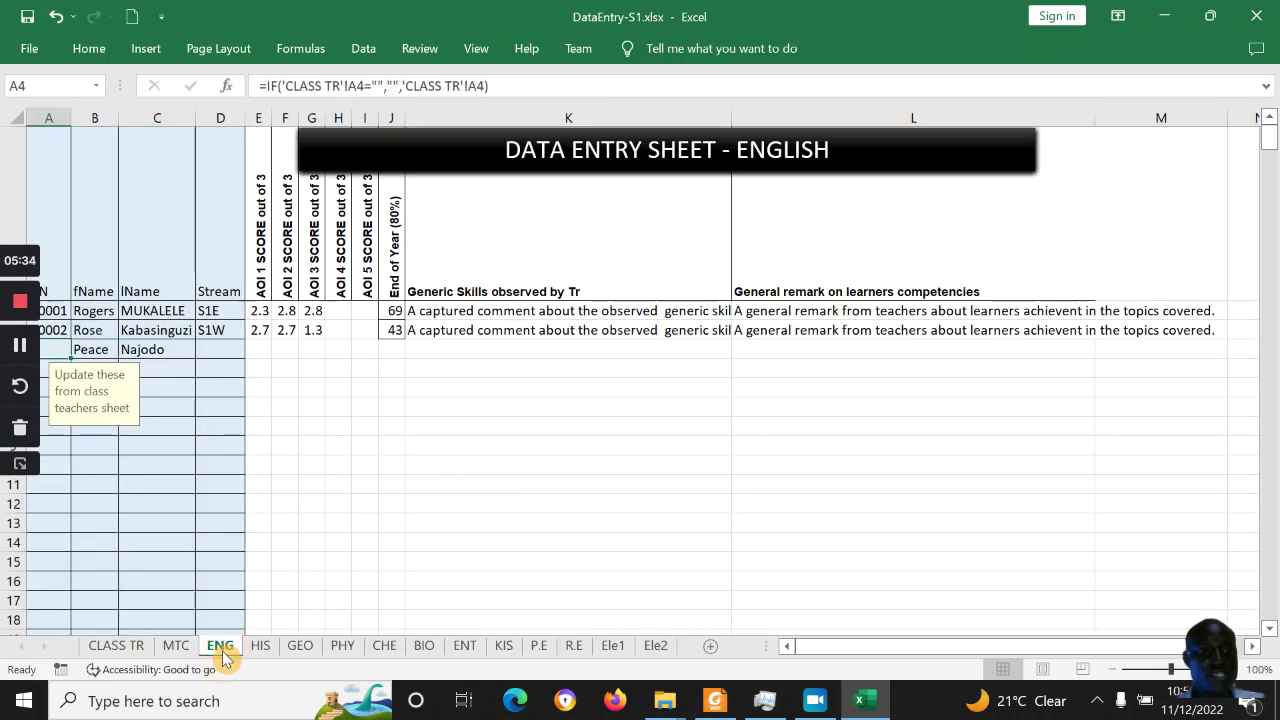
{"action": "left_click", "coordinate": [128, 646]}
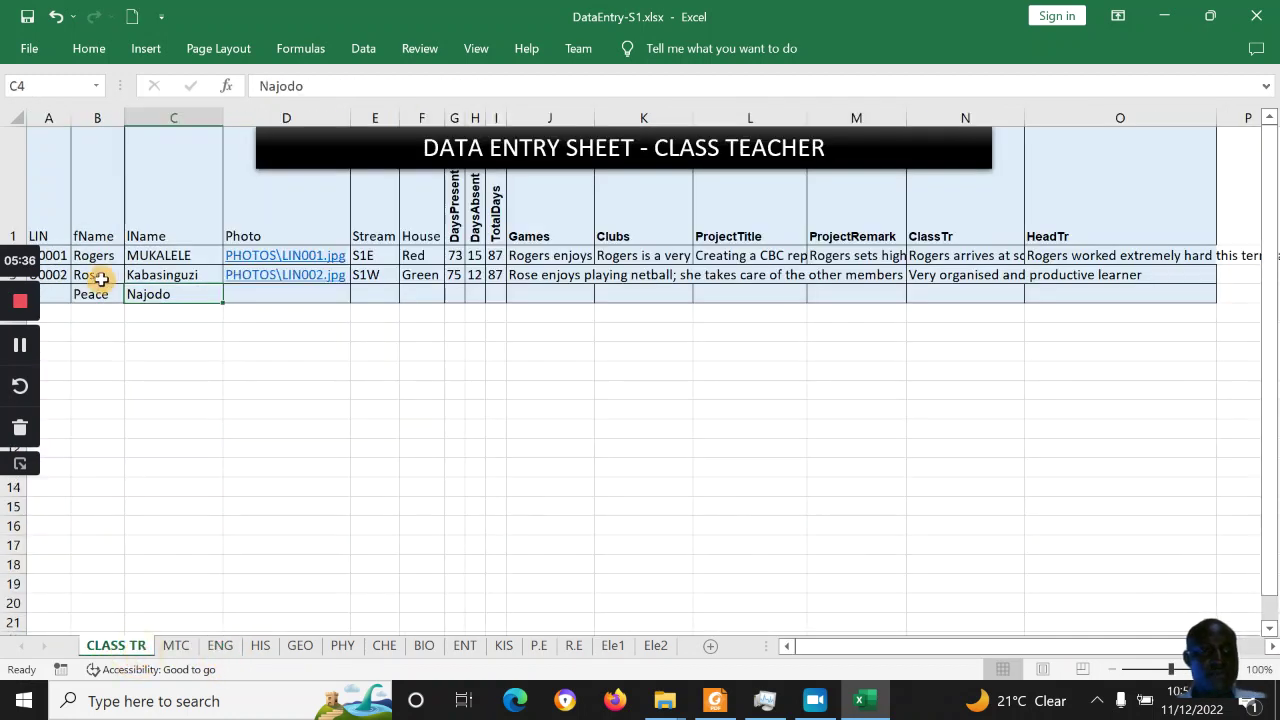
{"action": "left_click", "coordinate": [59, 295]}
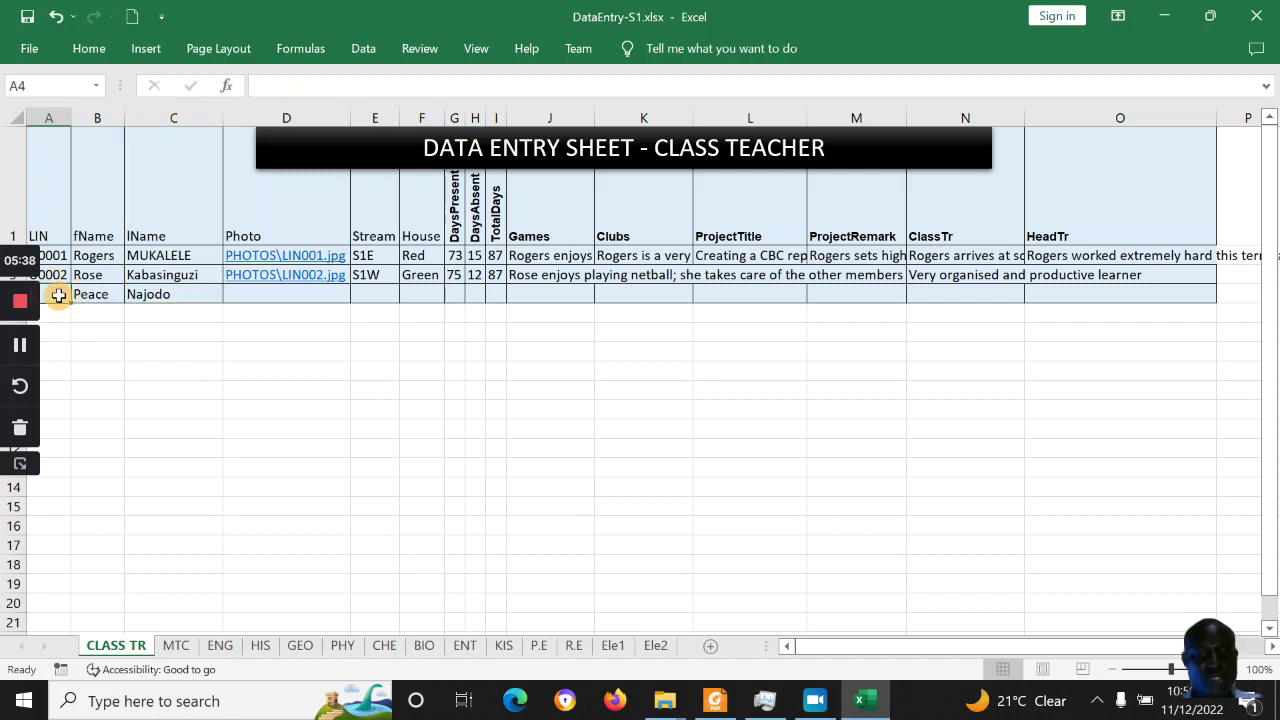
Enter the learner's LIN in A4 and confirm it pulls through to the ENG sheet
{"action": "type", "text": "U0003"}
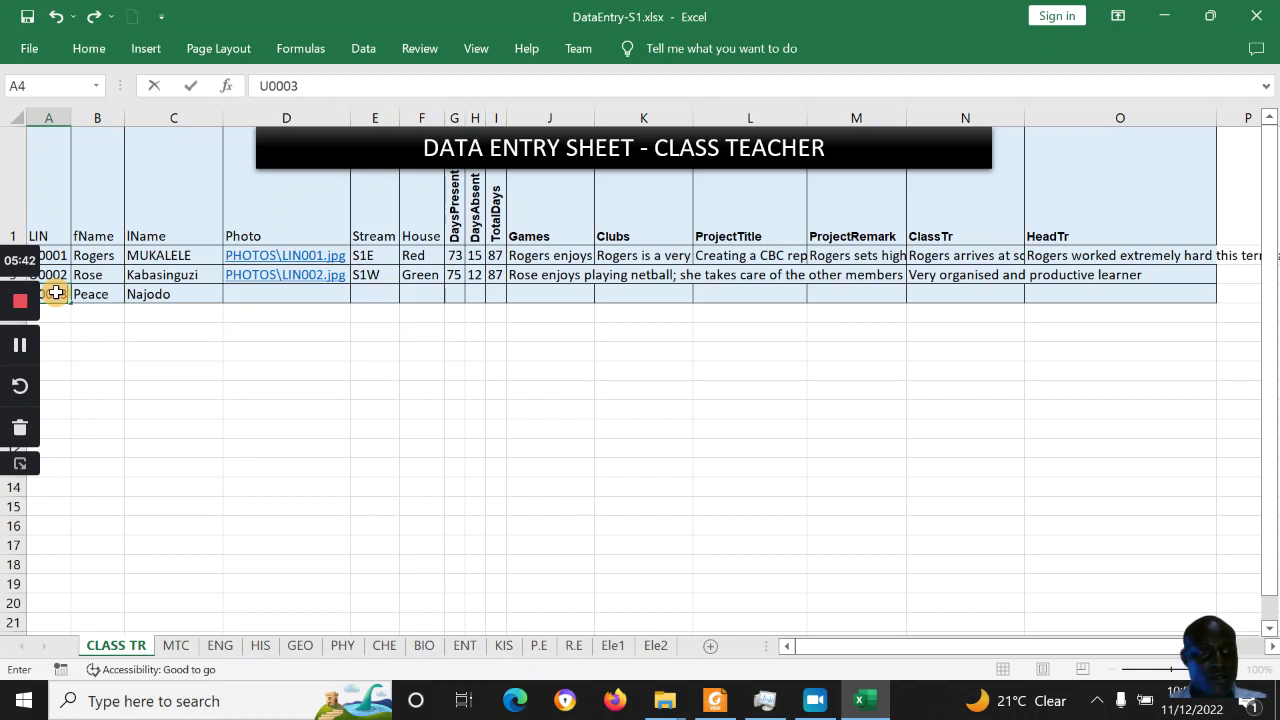
{"action": "key", "text": "Return"}
{"action": "left_click", "coordinate": [102, 292]}
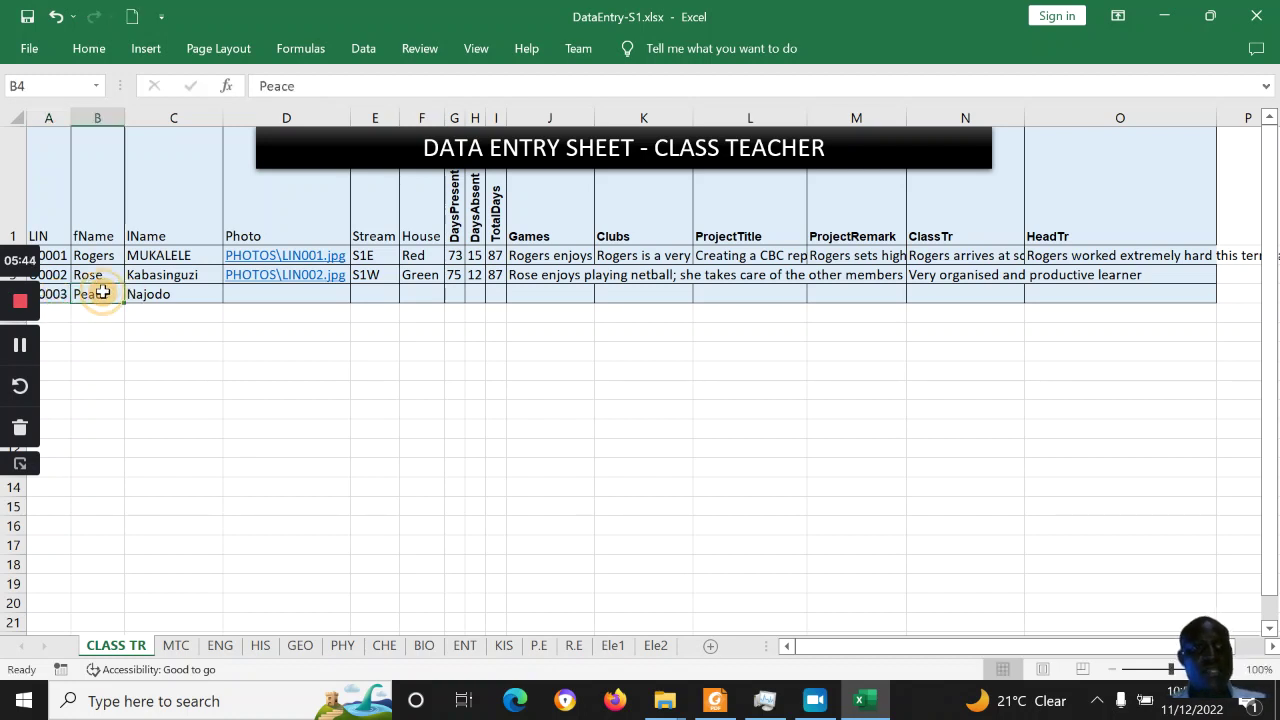
{"action": "left_click", "coordinate": [265, 296]}
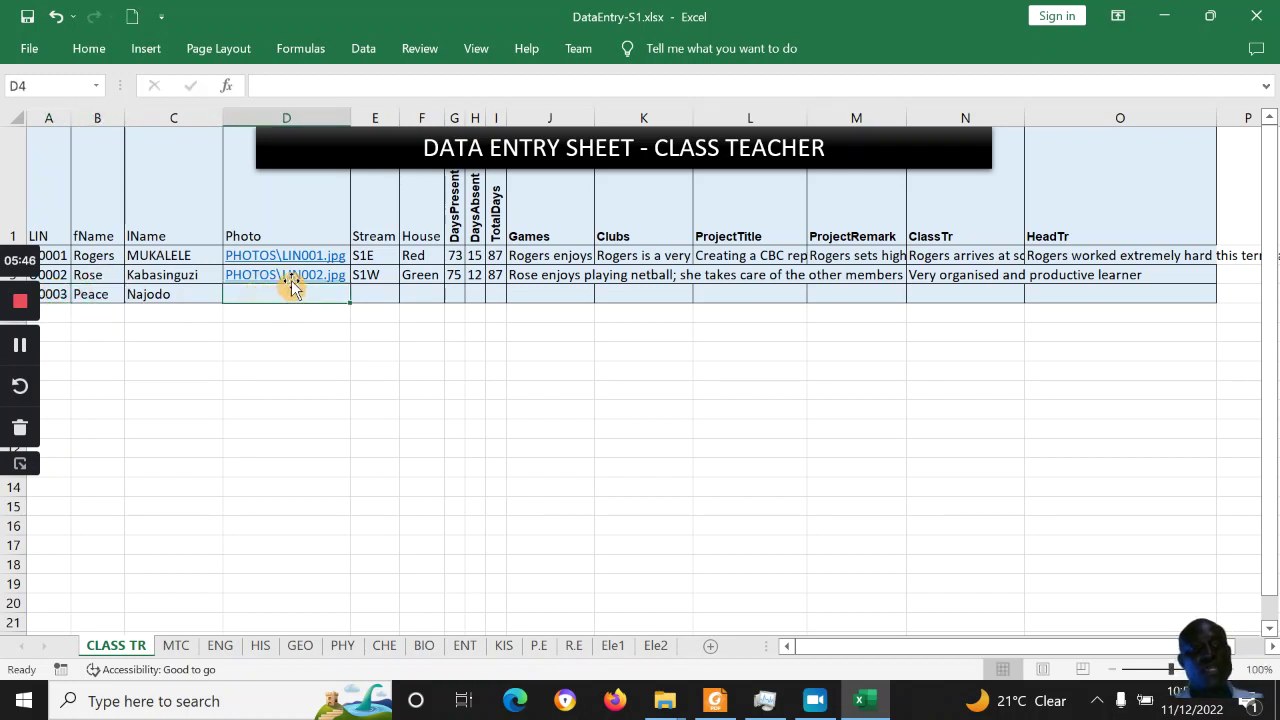
{"action": "key", "text": "Up"}
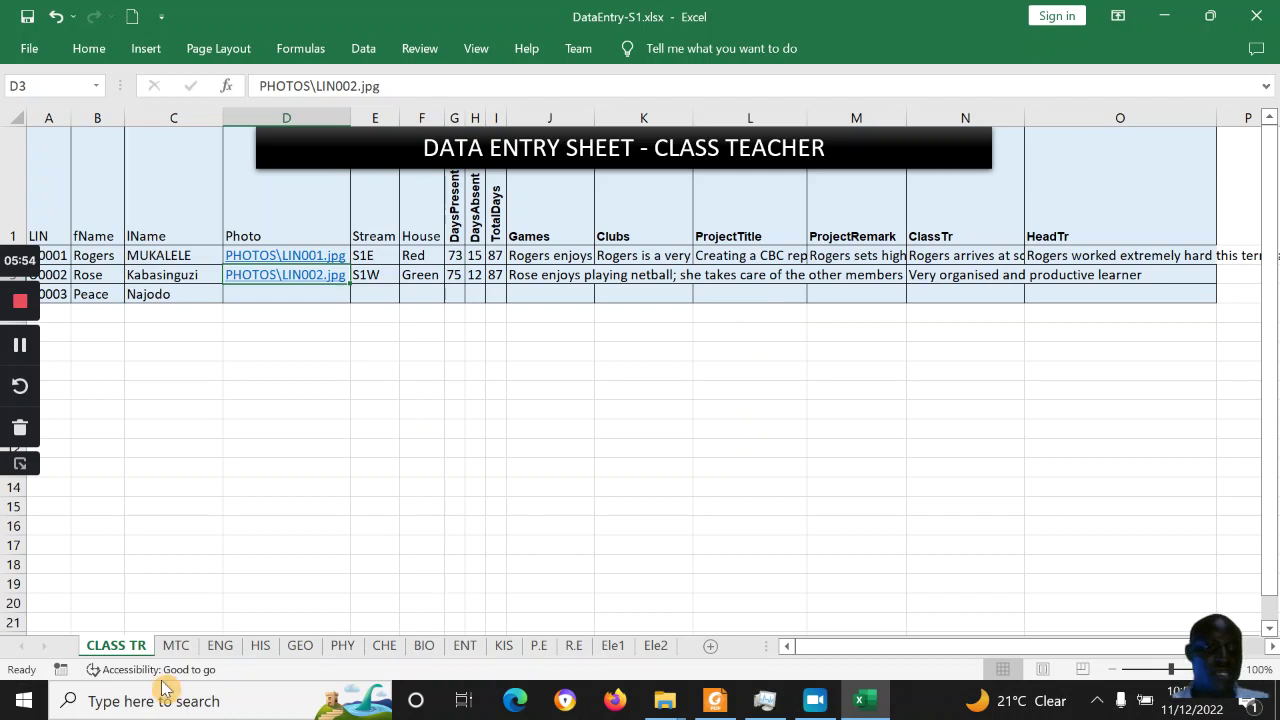
{"action": "left_click", "coordinate": [220, 646]}
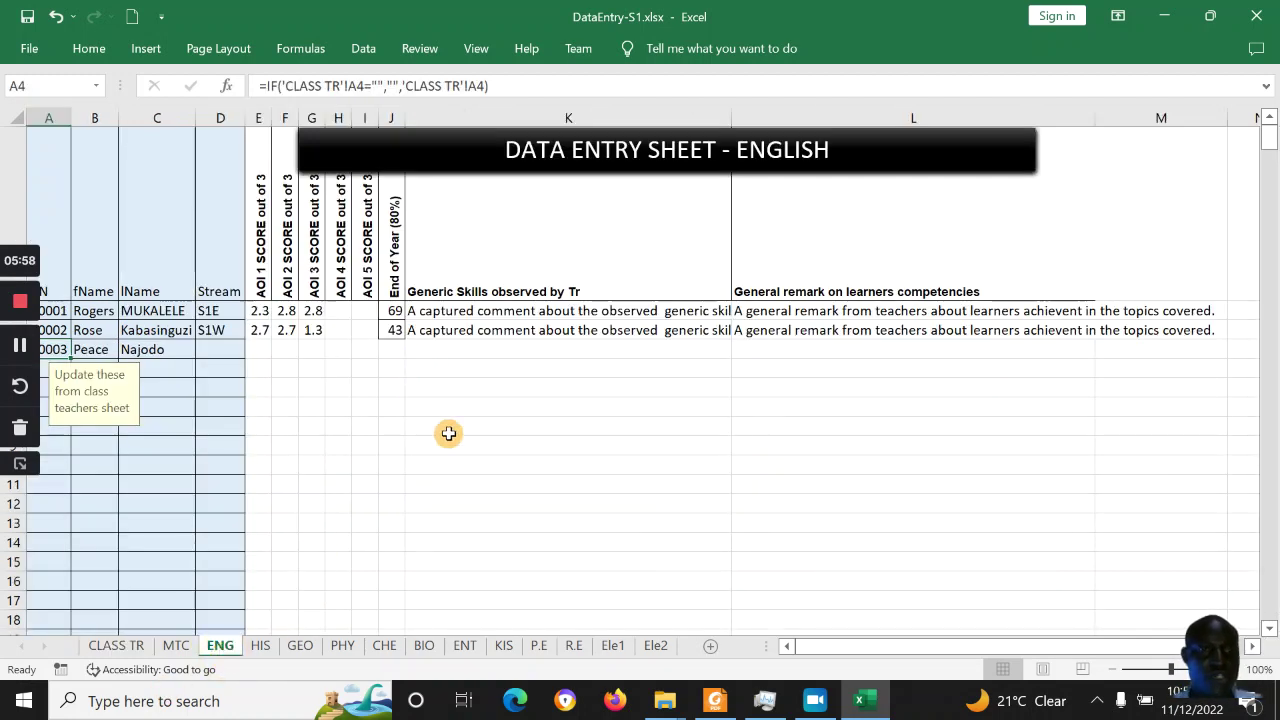
Check the new learner on the HIS, CHE, ENT, Ele1 and Ele2 sheets
{"action": "left_click", "coordinate": [166, 352]}
{"action": "left_click", "coordinate": [259, 648]}
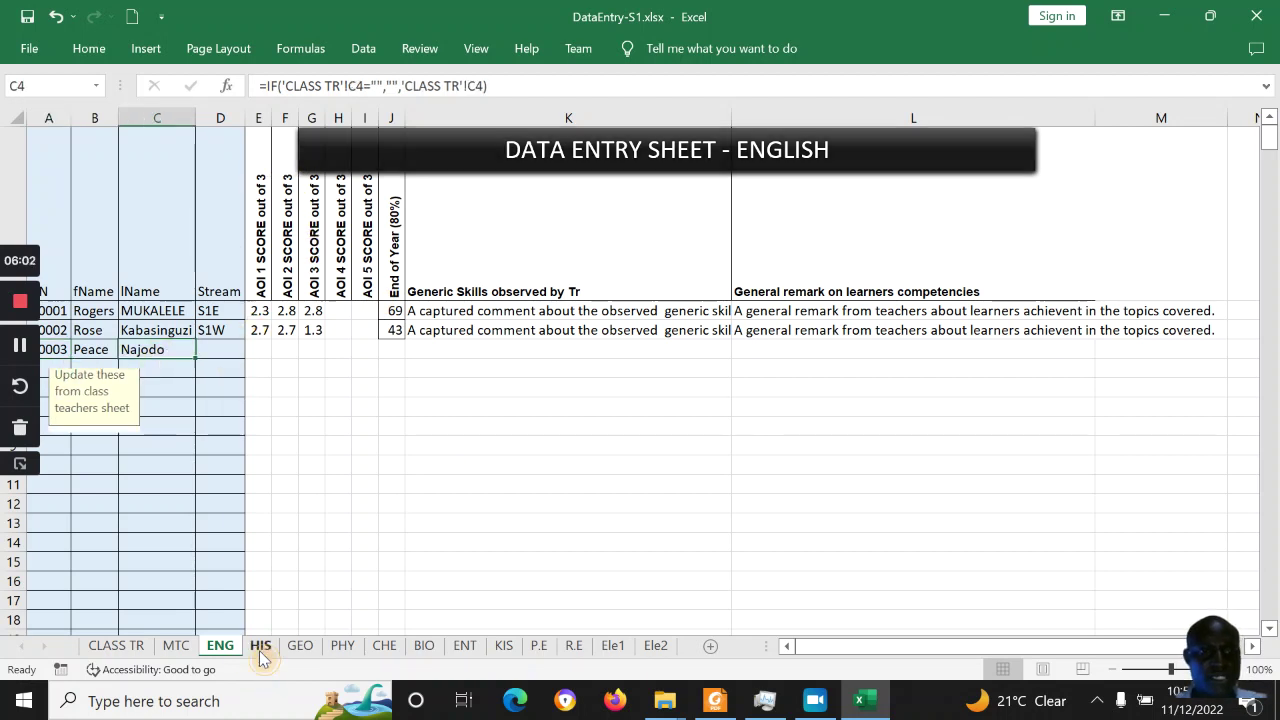
{"action": "left_click", "coordinate": [382, 647]}
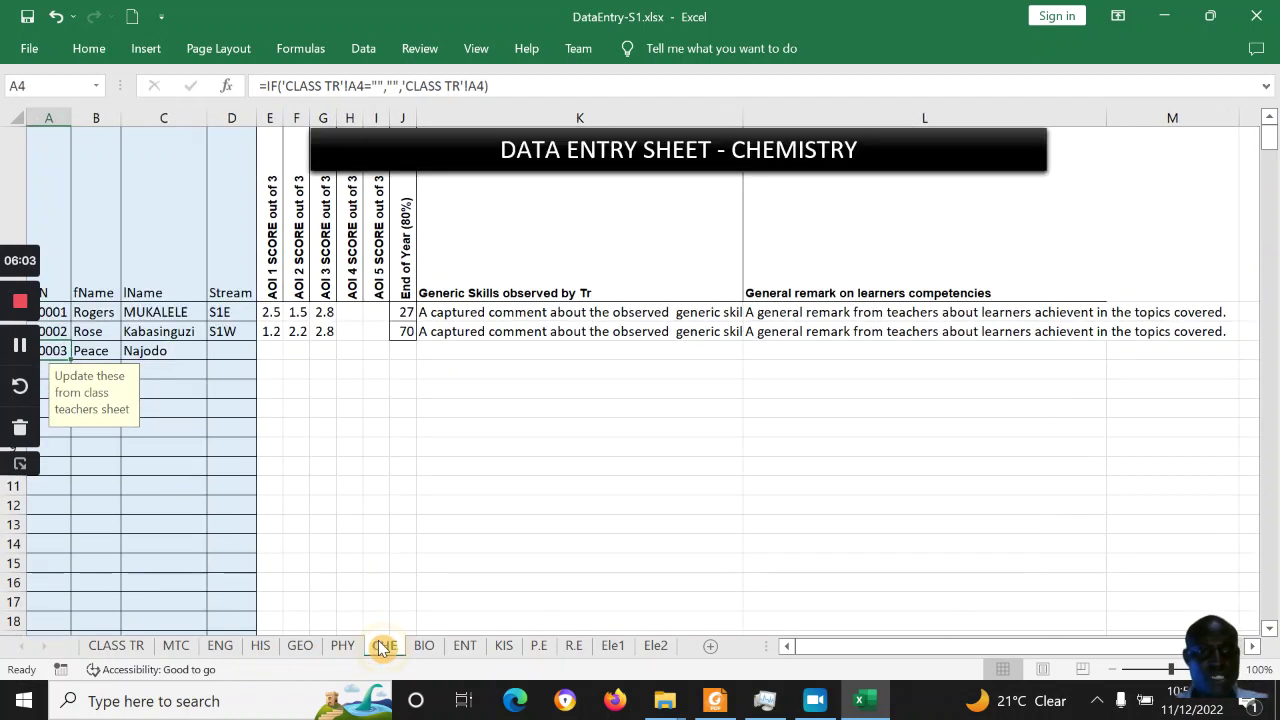
{"action": "left_click", "coordinate": [463, 648]}
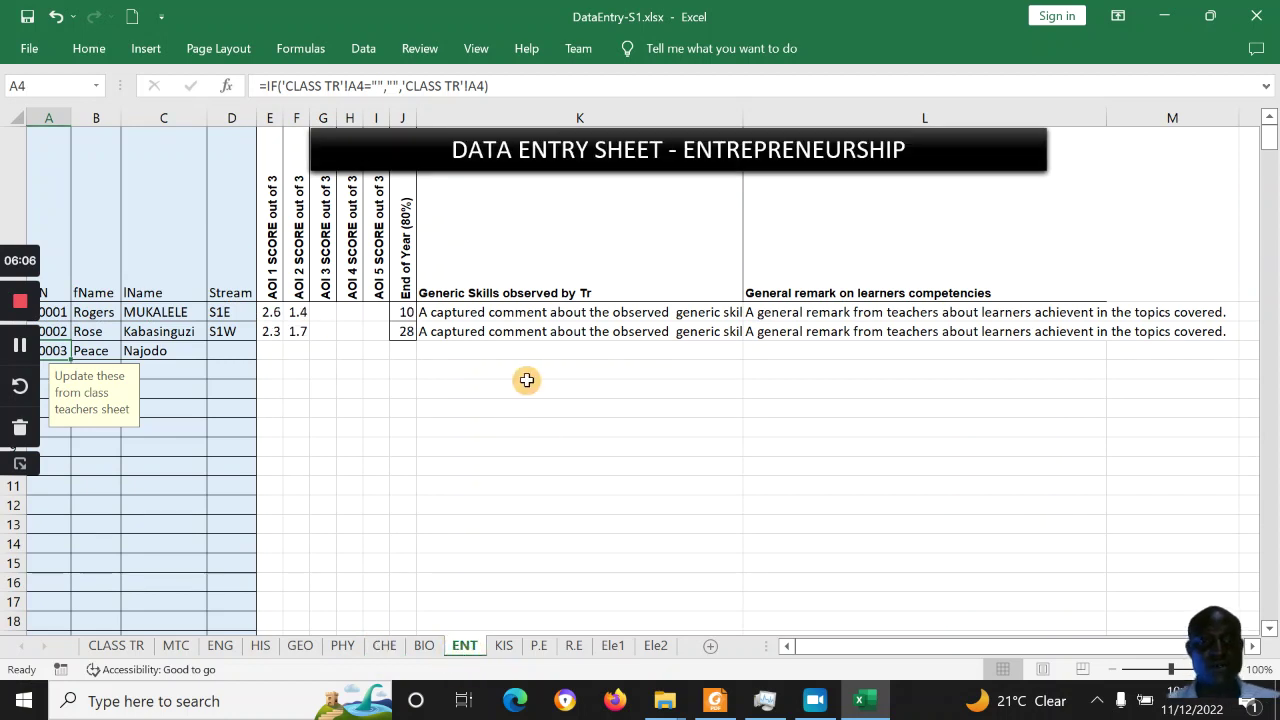
{"action": "left_click", "coordinate": [279, 330]}
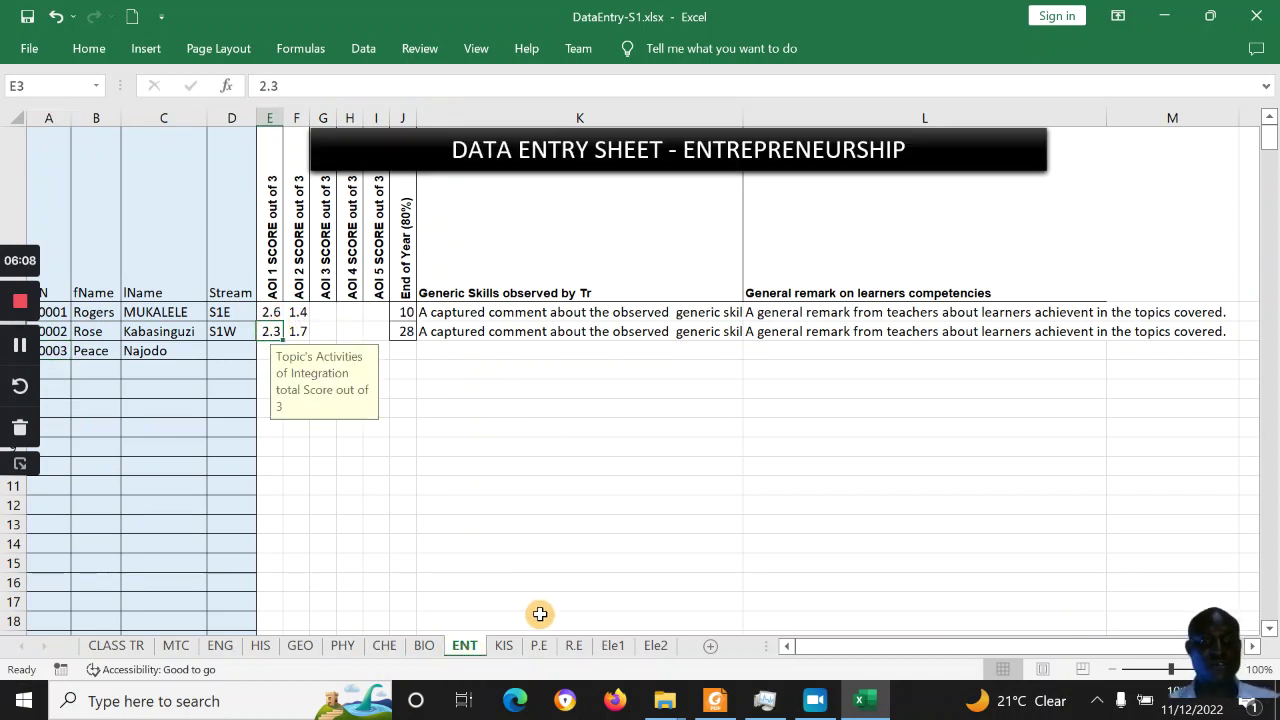
{"action": "left_click", "coordinate": [612, 648]}
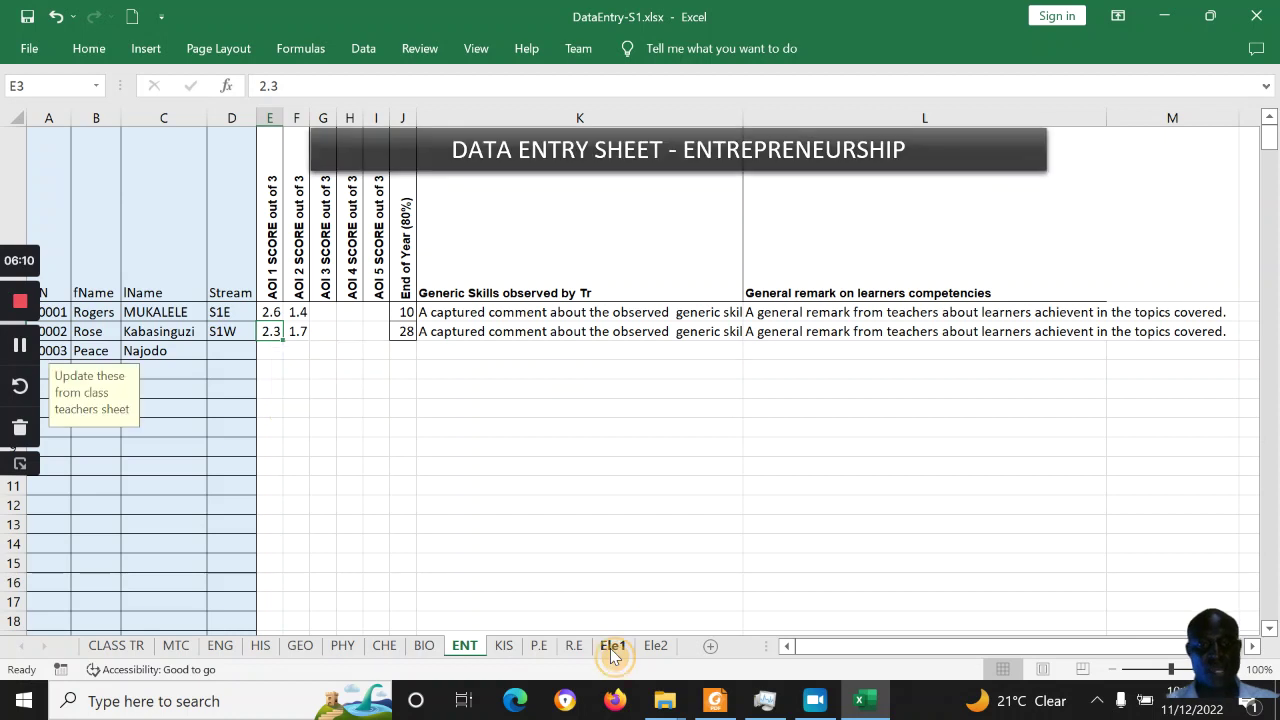
{"action": "left_click", "coordinate": [655, 648]}
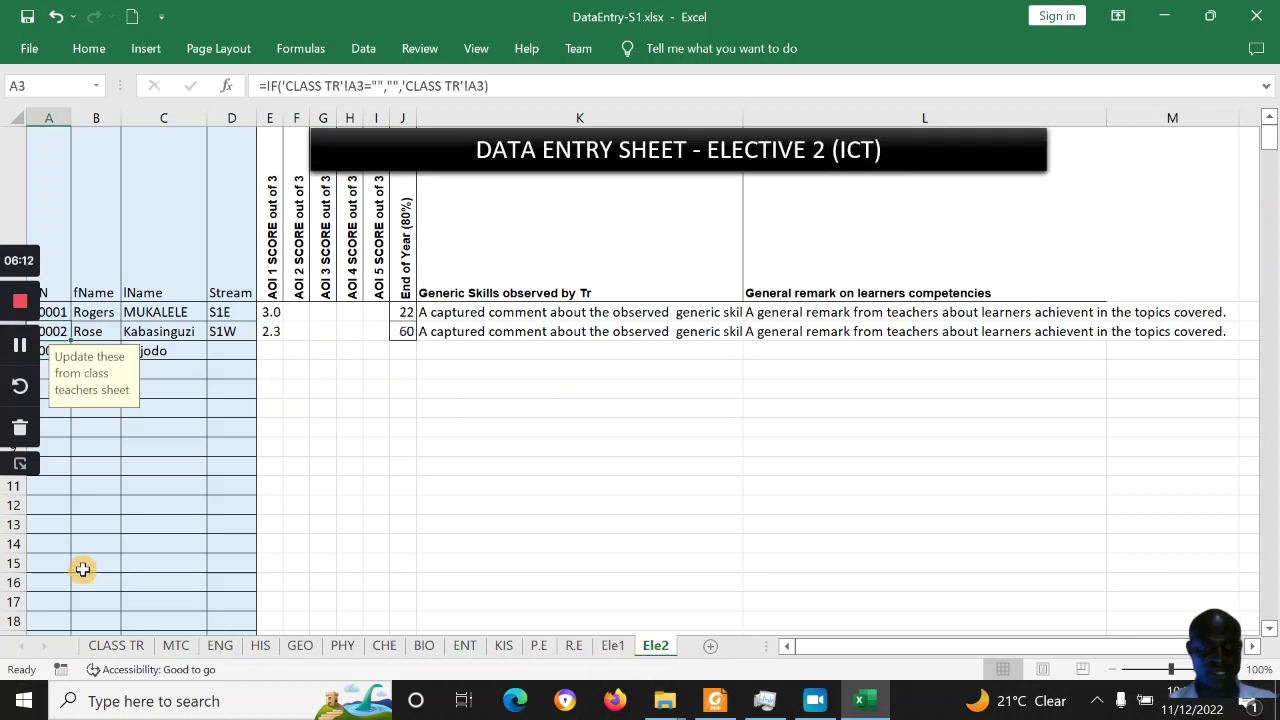
Inspect the last-name formula in C4 on Ele2, return to CLASS TR and save the workbook
{"action": "left_click", "coordinate": [162, 349]}
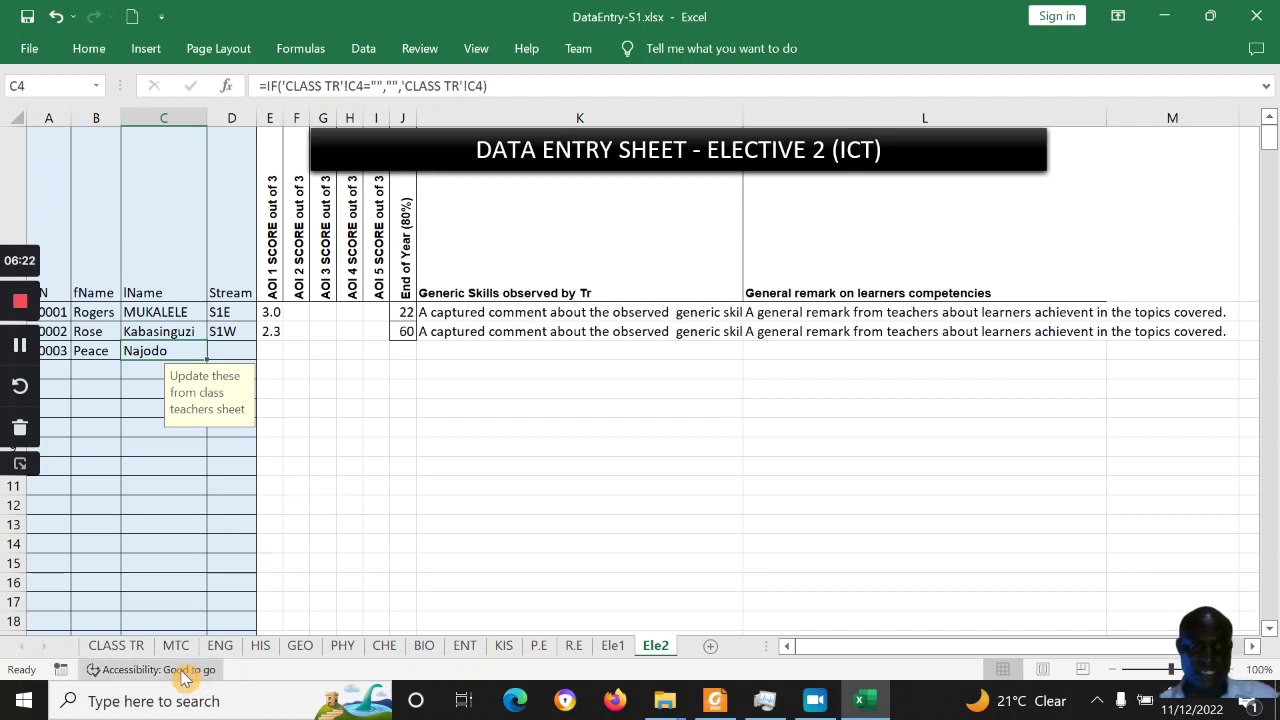
{"action": "left_click", "coordinate": [116, 645]}
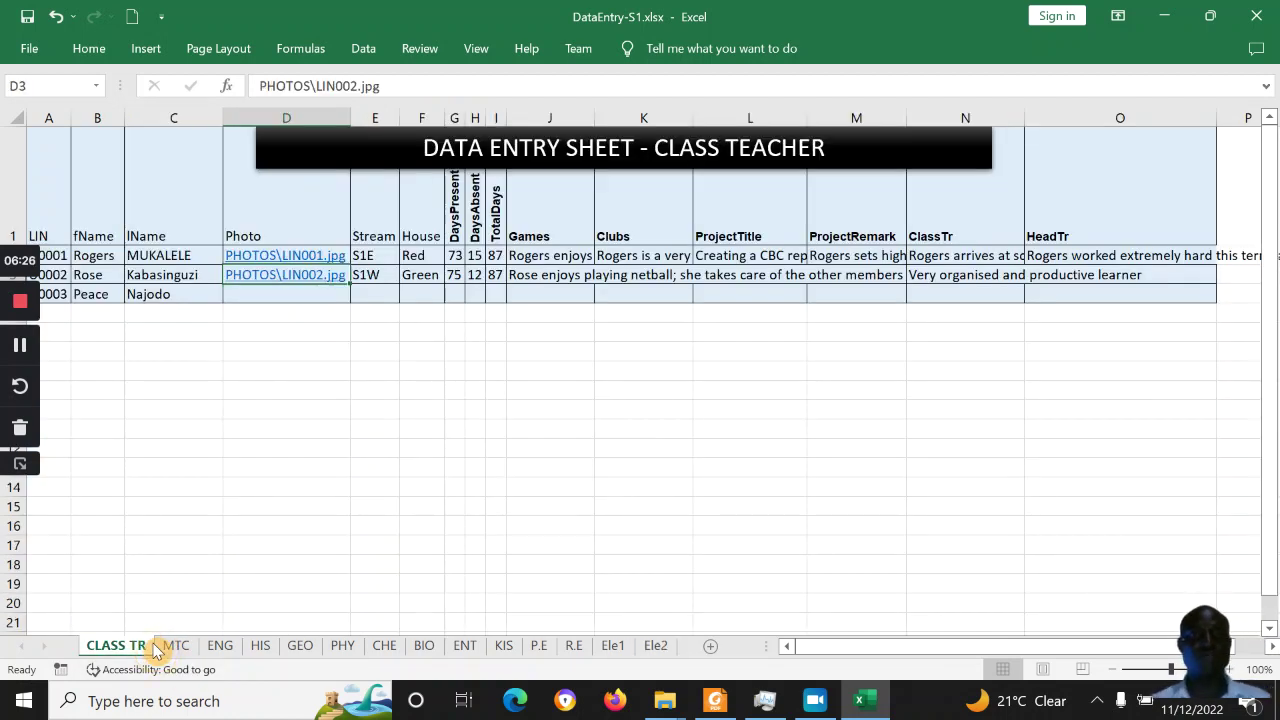
{"action": "left_click", "coordinate": [33, 18]}
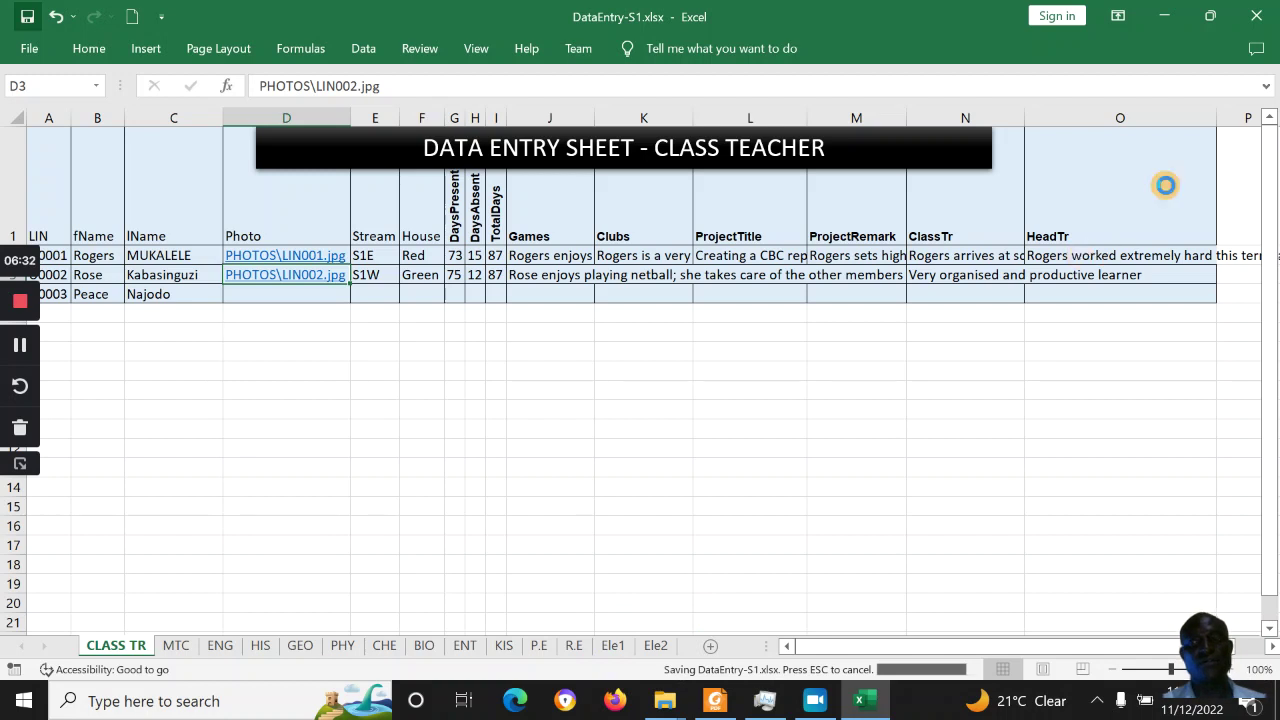
Close Excel, leaving the desktop with the report system title slide
{"action": "left_click", "coordinate": [1249, 20]}
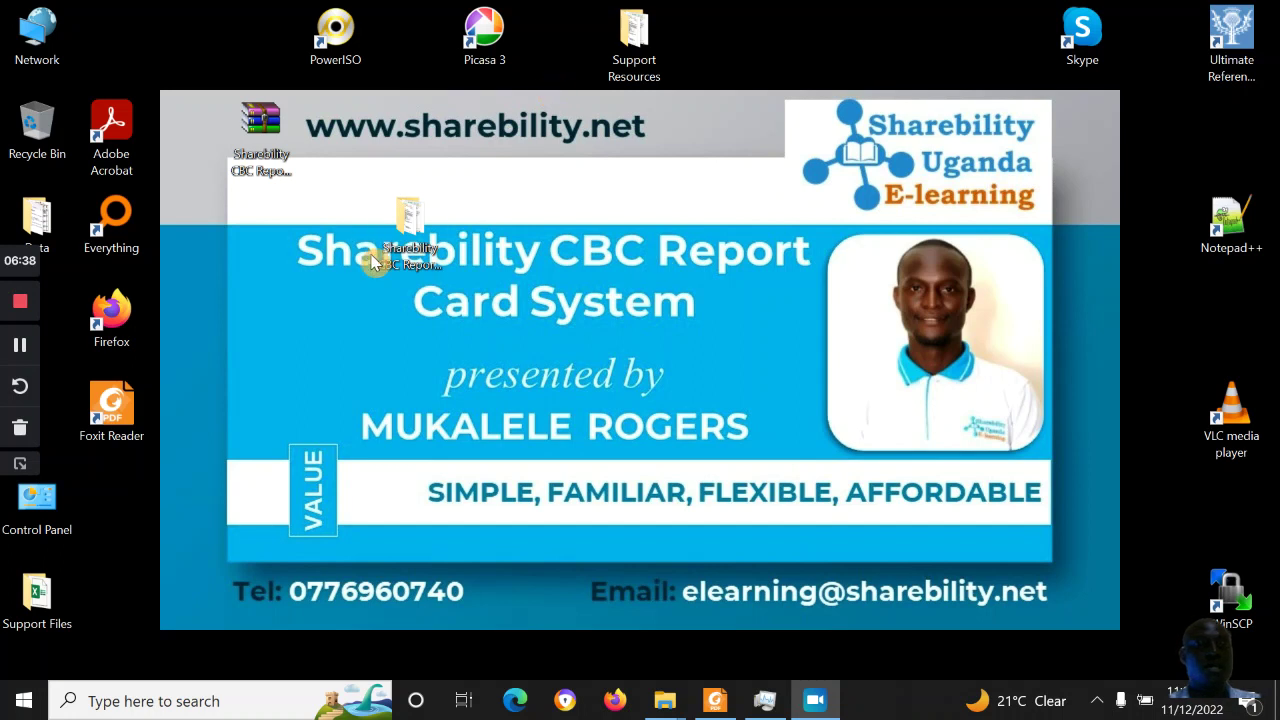
Go into the Sharebility CBC Report System V1.4 folder and its inner folder, then launch Report System.pub
{"action": "left_click", "coordinate": [405, 248]}
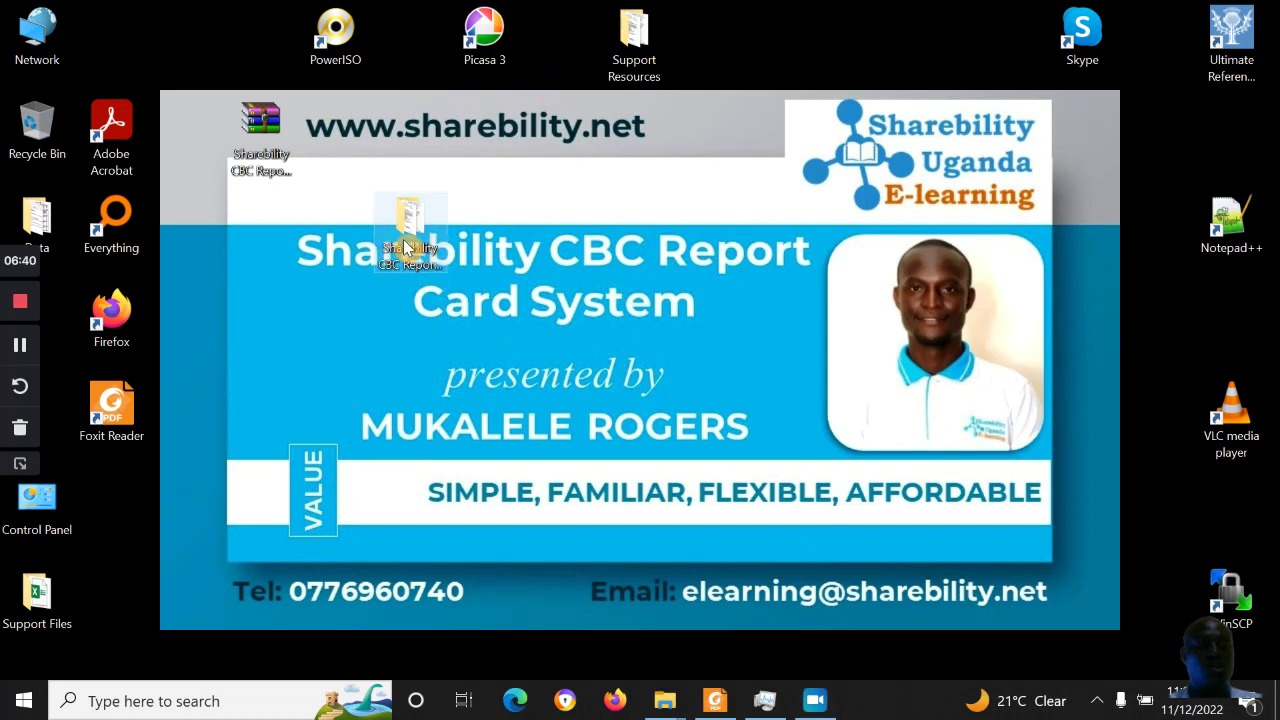
{"action": "double_click", "coordinate": [405, 248]}
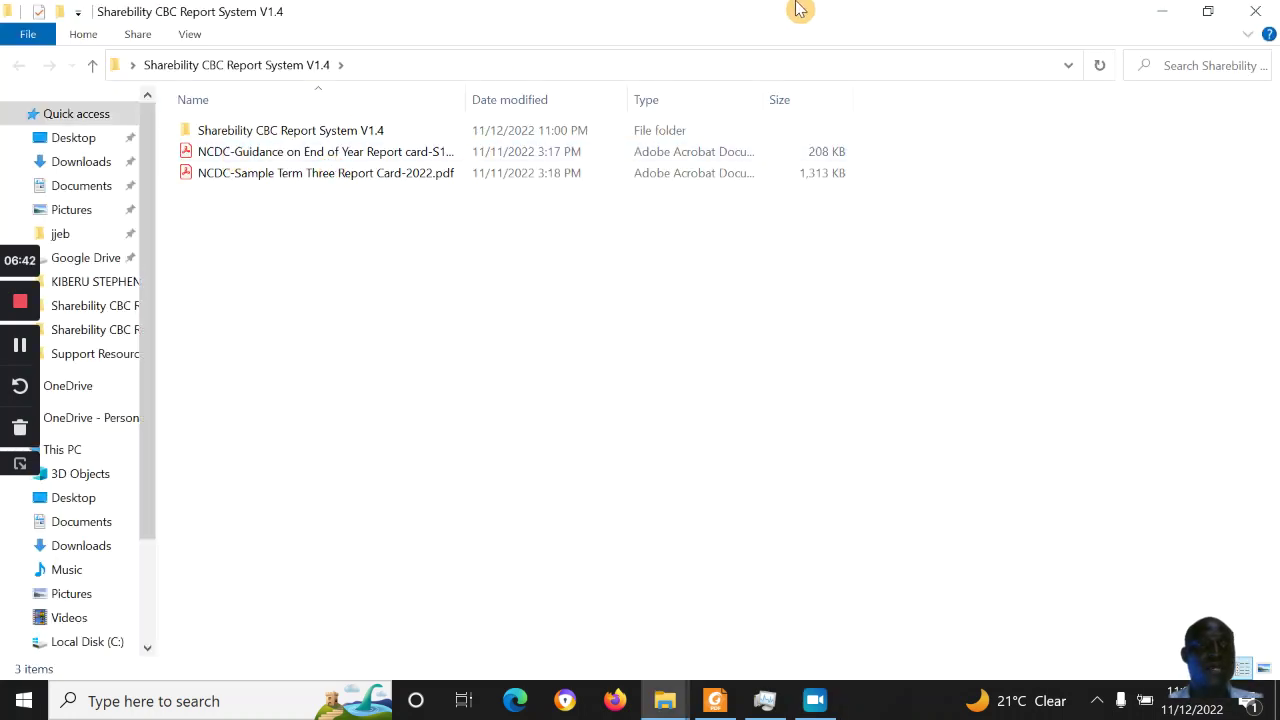
{"action": "double_click", "coordinate": [395, 128]}
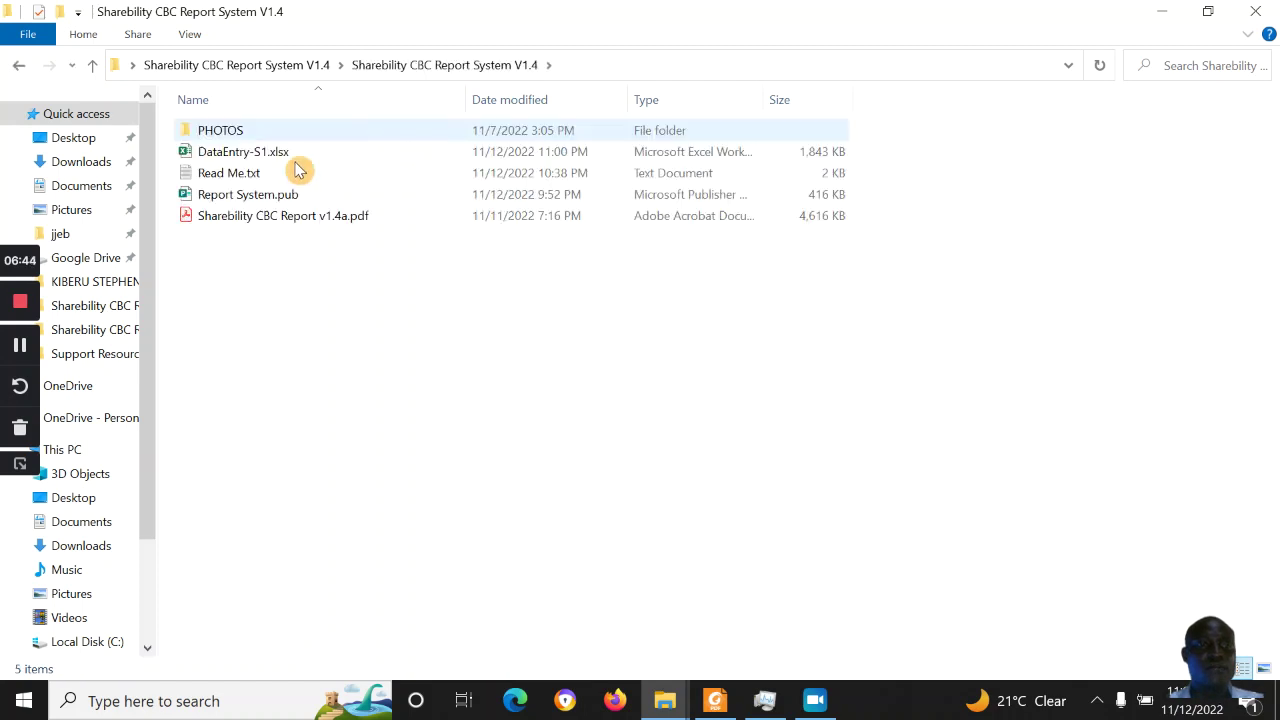
{"action": "left_click", "coordinate": [246, 200]}
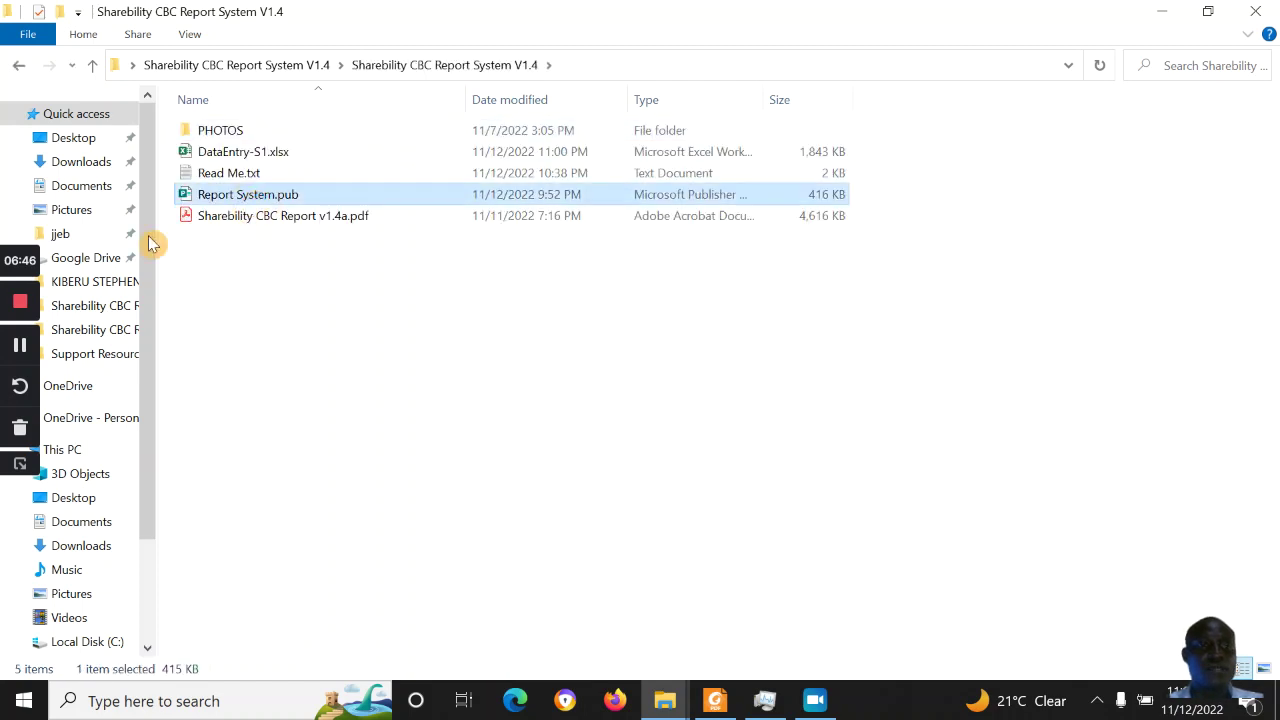
{"action": "left_click", "coordinate": [20, 350]}
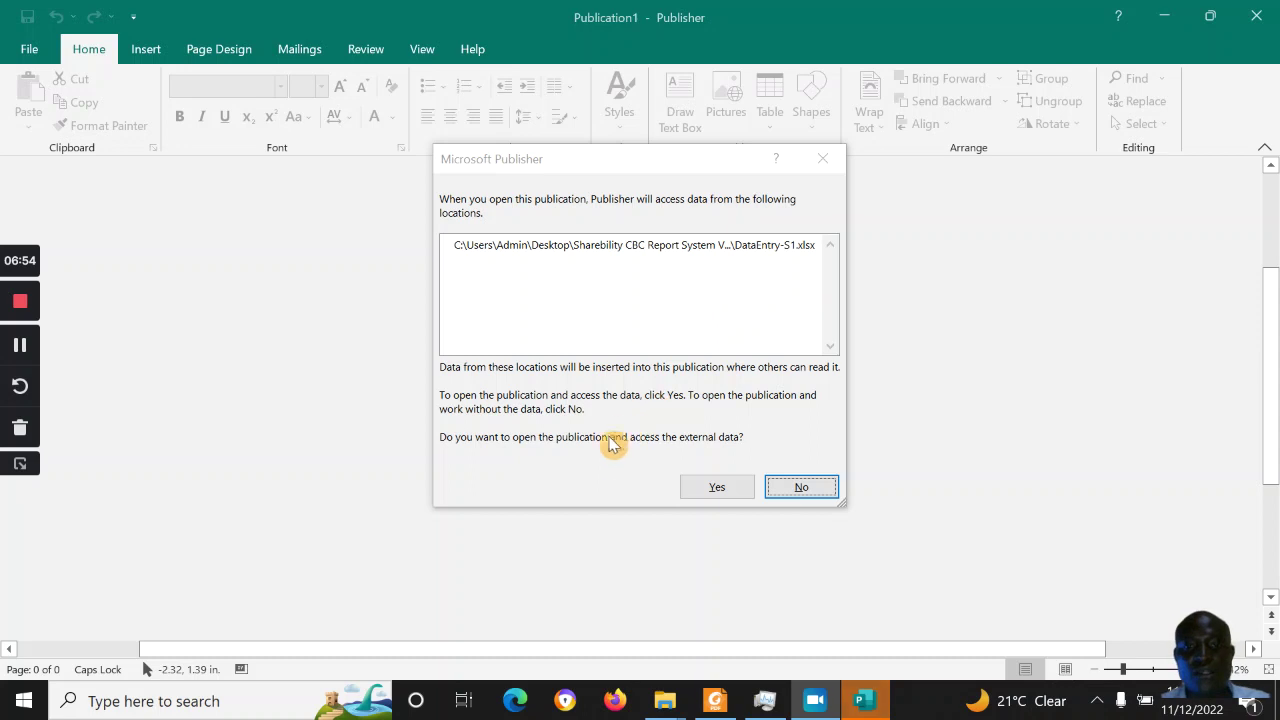
Allow external data and reconnect to the sharebility#net$ table in the Desktop's DataEntry-S1.xlsx
{"action": "left_click", "coordinate": [712, 489]}
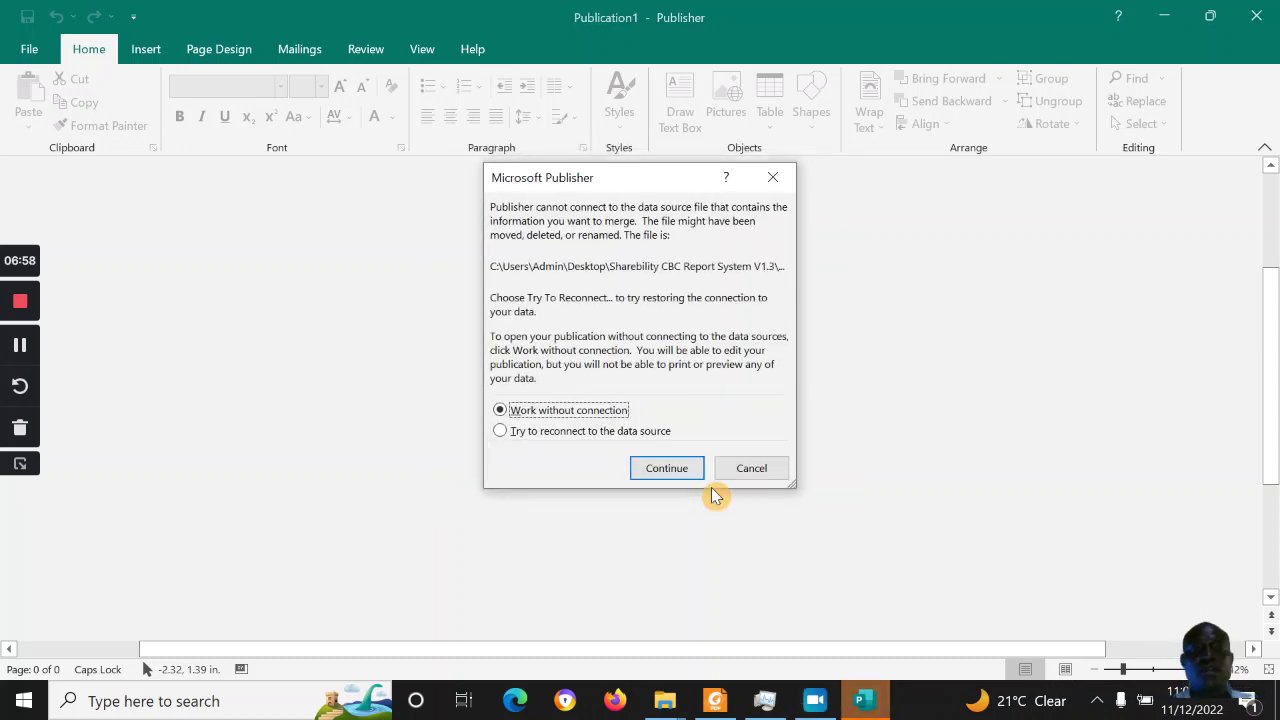
{"action": "left_click", "coordinate": [500, 431]}
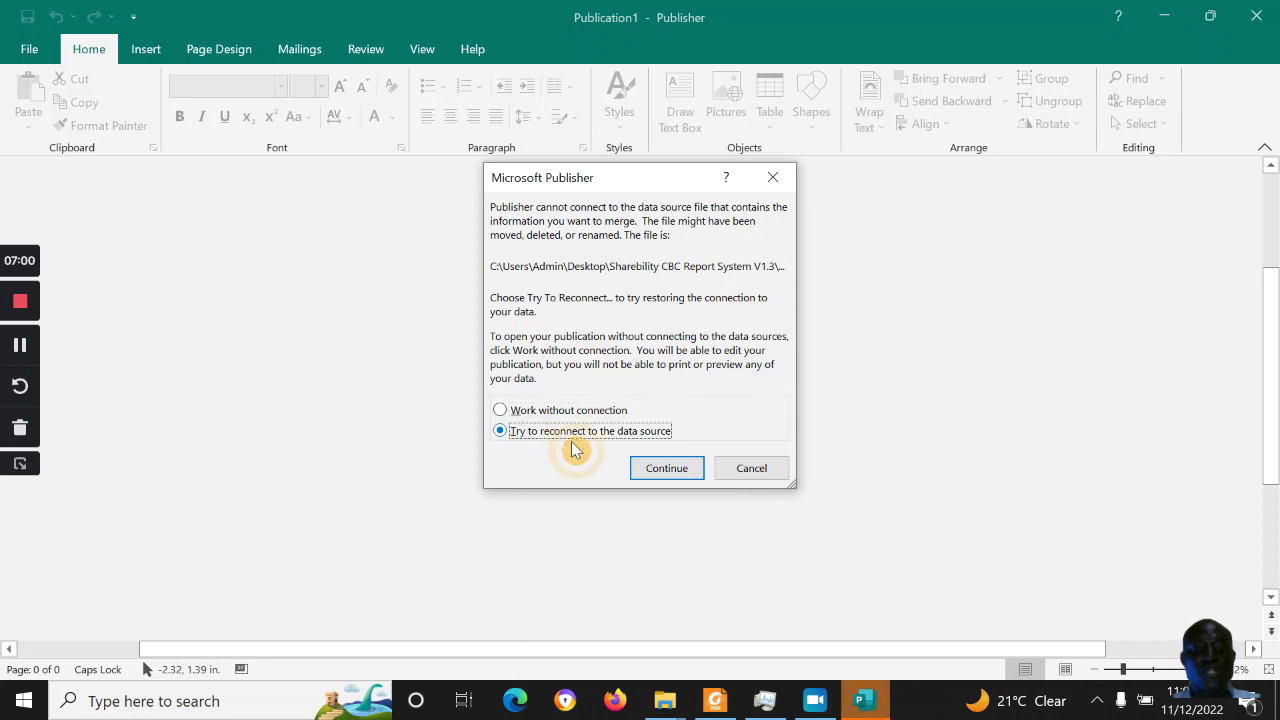
{"action": "left_click", "coordinate": [657, 470]}
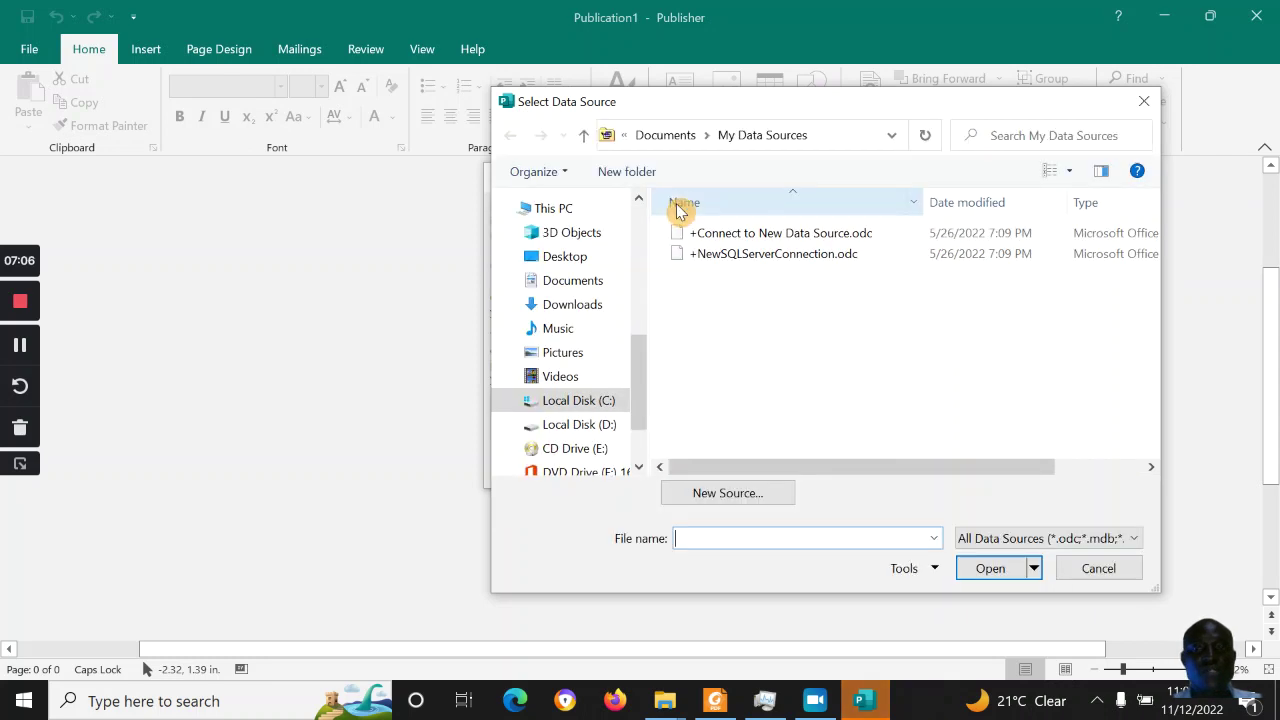
{"action": "left_click", "coordinate": [576, 262]}
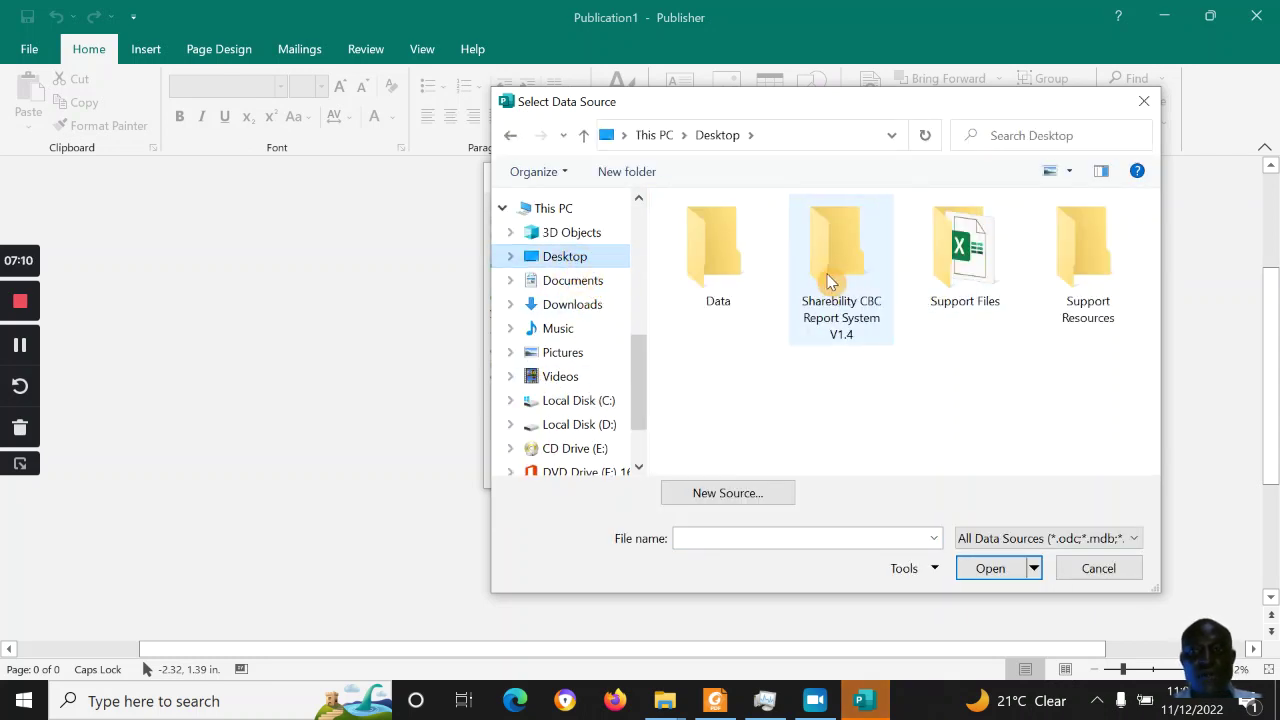
{"action": "double_click", "coordinate": [827, 282]}
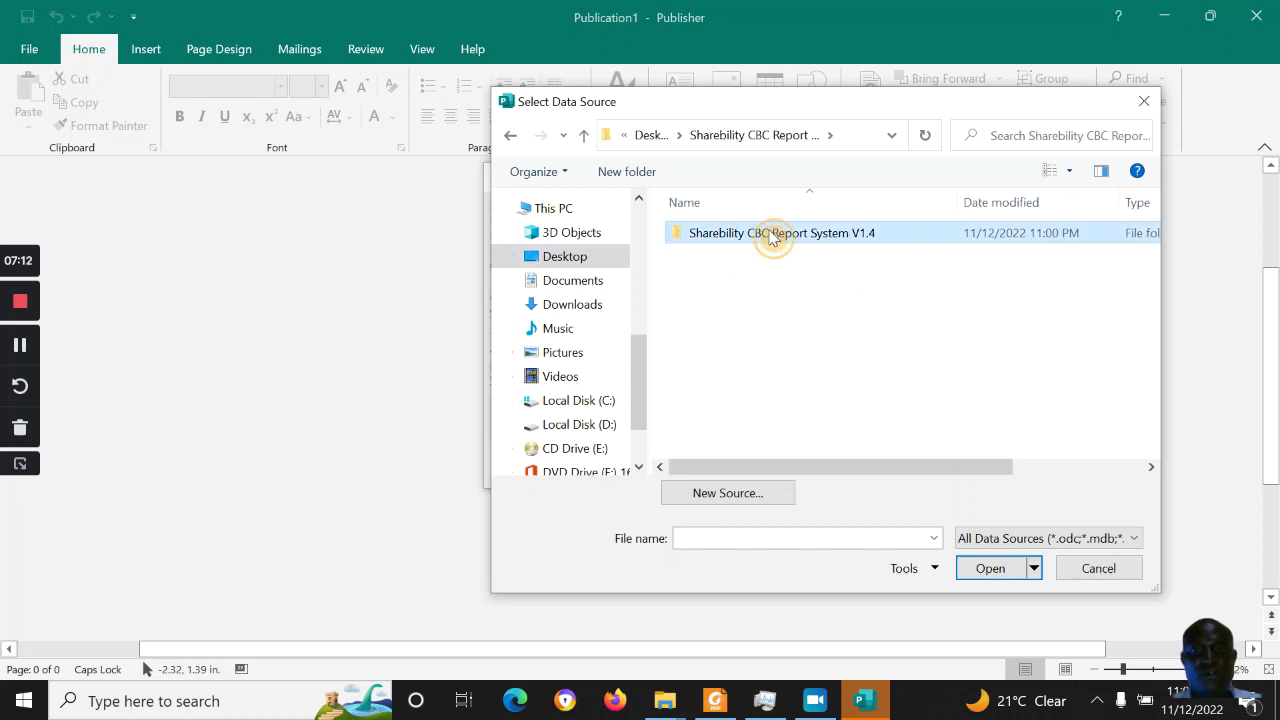
{"action": "left_click", "coordinate": [754, 254]}
{"action": "left_click", "coordinate": [998, 568]}
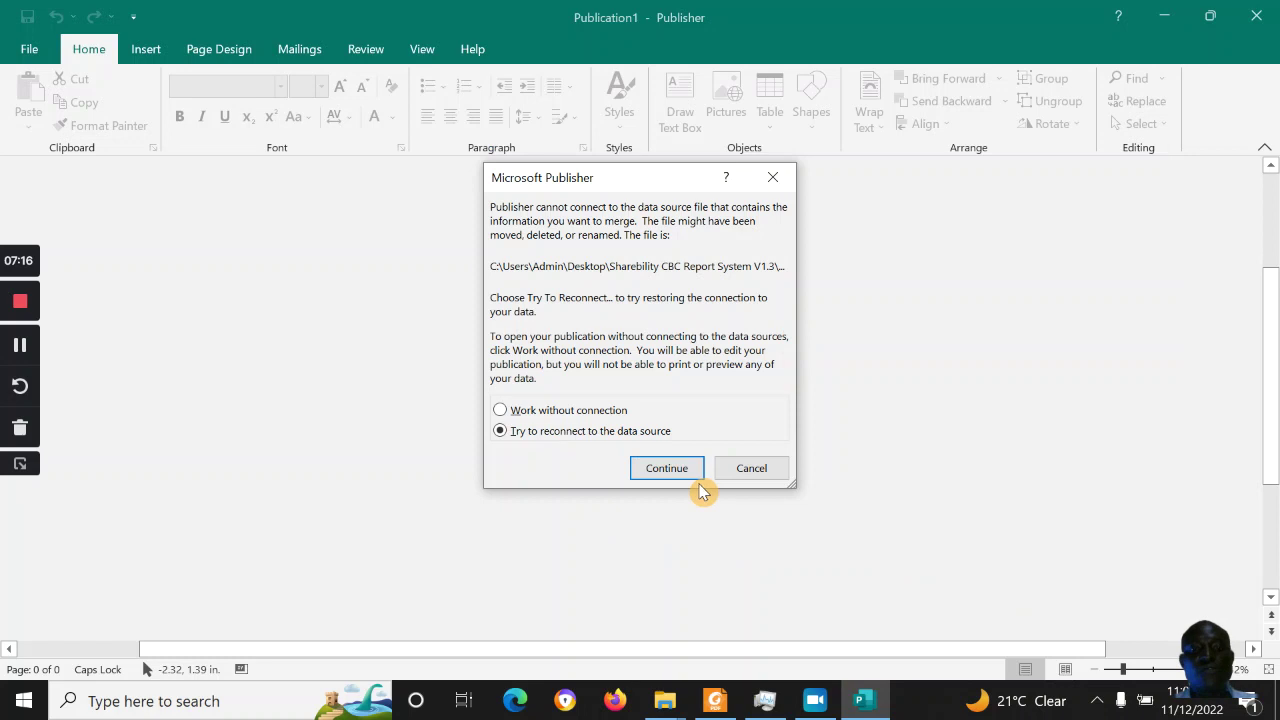
{"action": "left_click", "coordinate": [688, 469]}
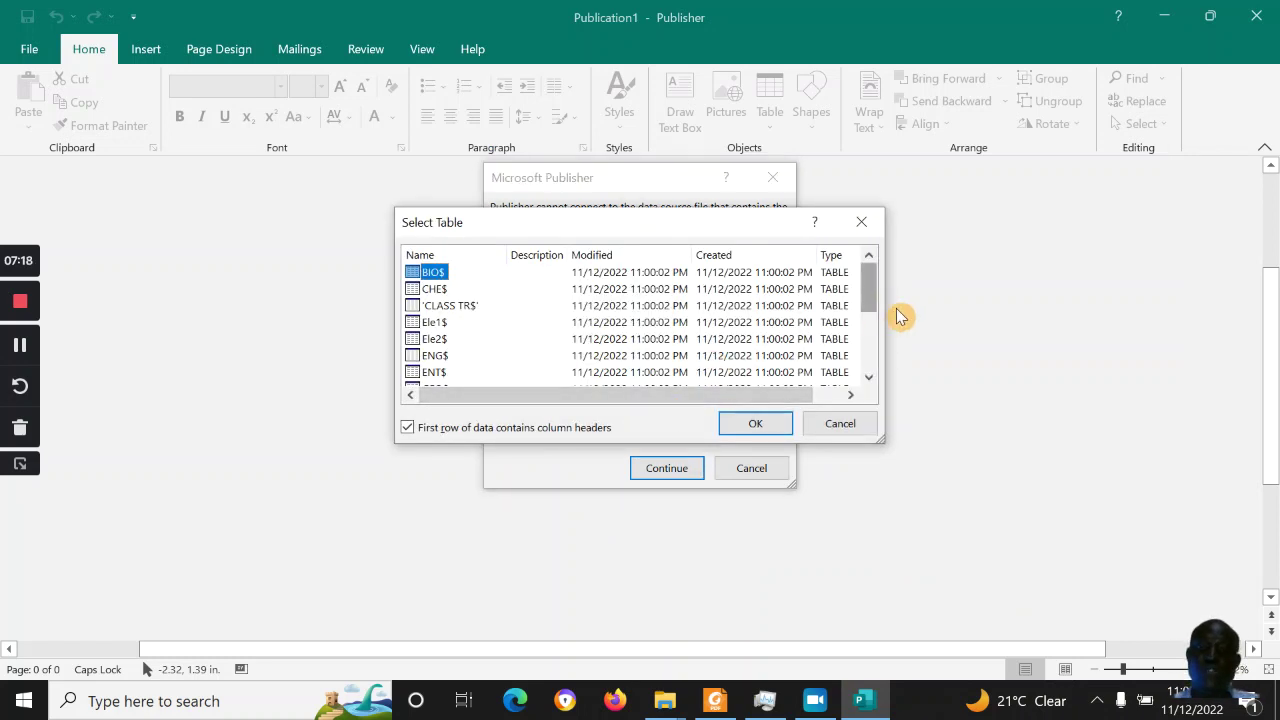
{"action": "left_click_drag", "start_coordinate": [877, 301], "coordinate": [874, 360]}
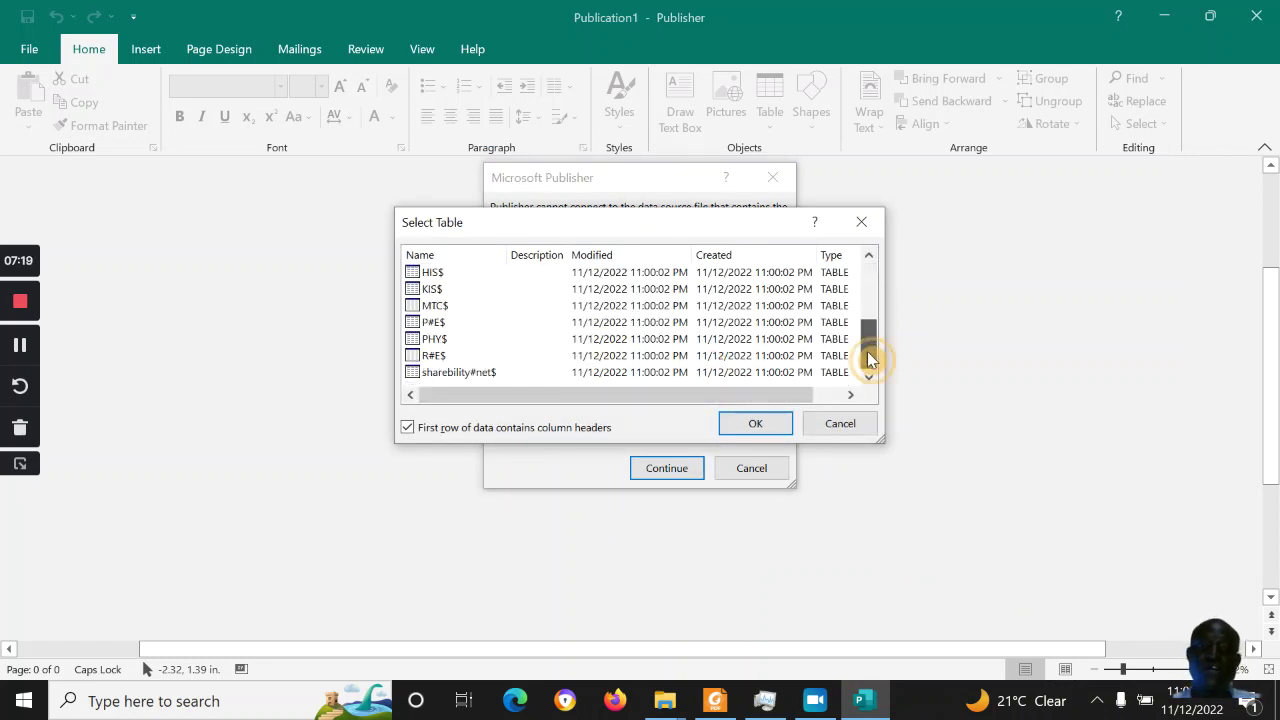
{"action": "left_click", "coordinate": [466, 374]}
{"action": "left_click", "coordinate": [744, 424]}
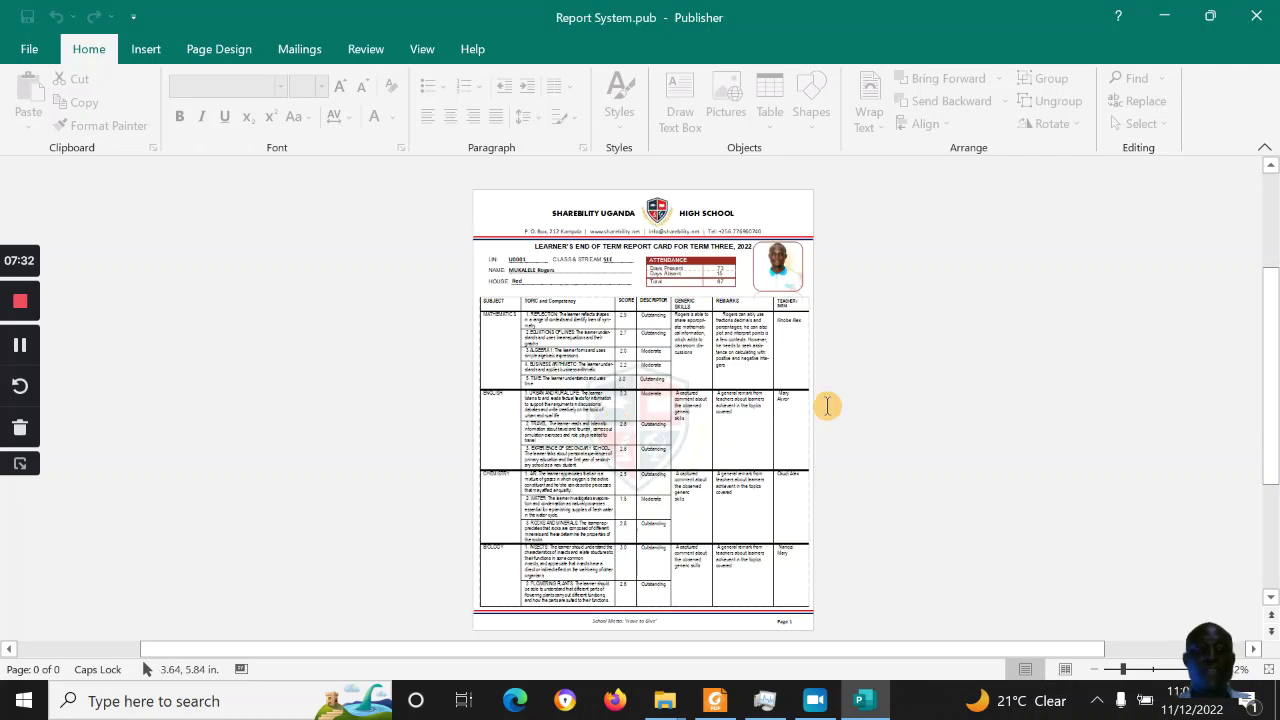
Zoom in and review pages 1 and 2, checking the English and Geography topic text
{"action": "left_click", "coordinate": [1154, 669]}
{"action": "mouse_move", "coordinate": [1272, 432]}
{"action": "left_mouse_down"}
{"action": "mouse_move", "coordinate": [1275, 345]}
{"action": "mouse_move", "coordinate": [1275, 432]}
{"action": "left_mouse_up"}
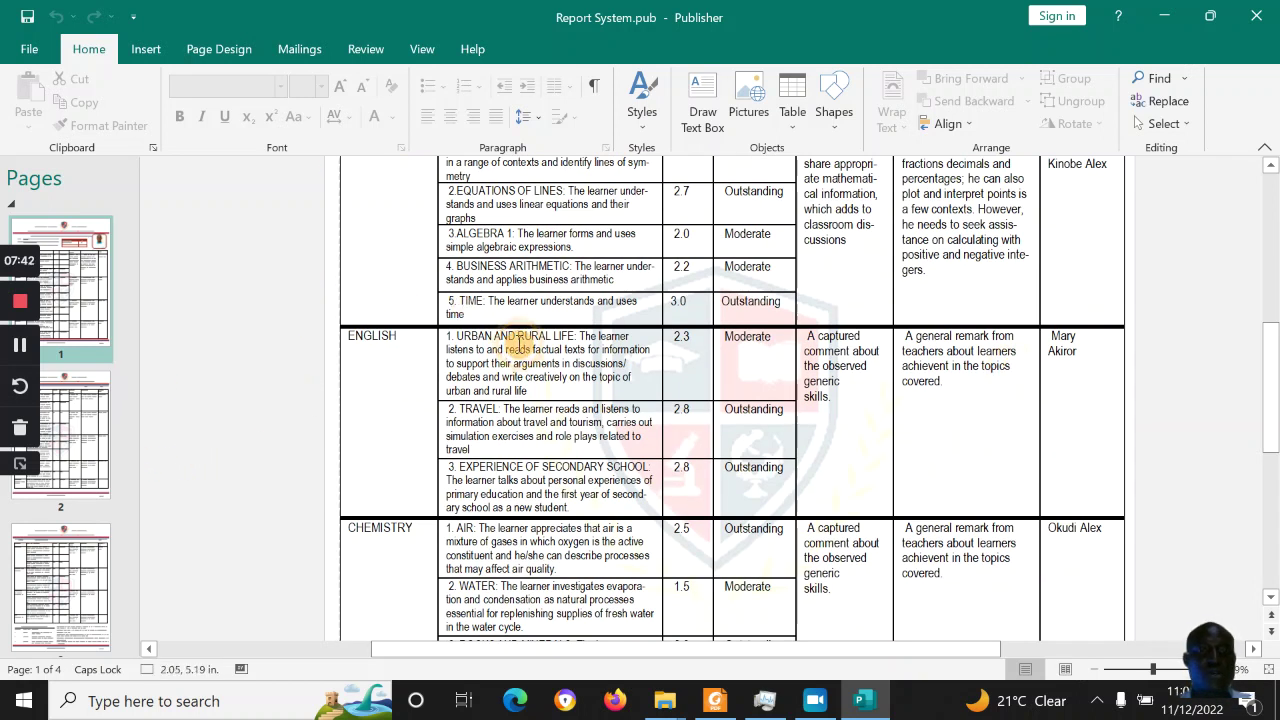
{"action": "left_click", "coordinate": [520, 345]}
{"action": "left_click", "coordinate": [84, 432]}
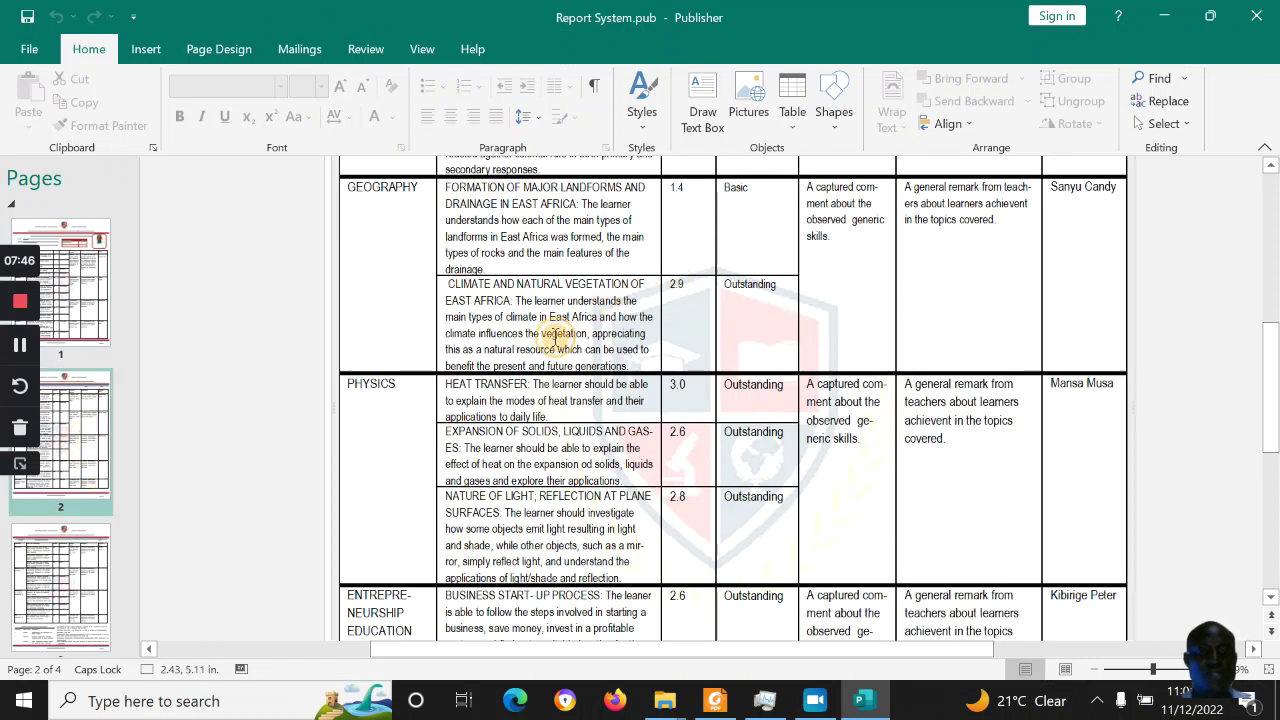
{"action": "left_click", "coordinate": [557, 337]}
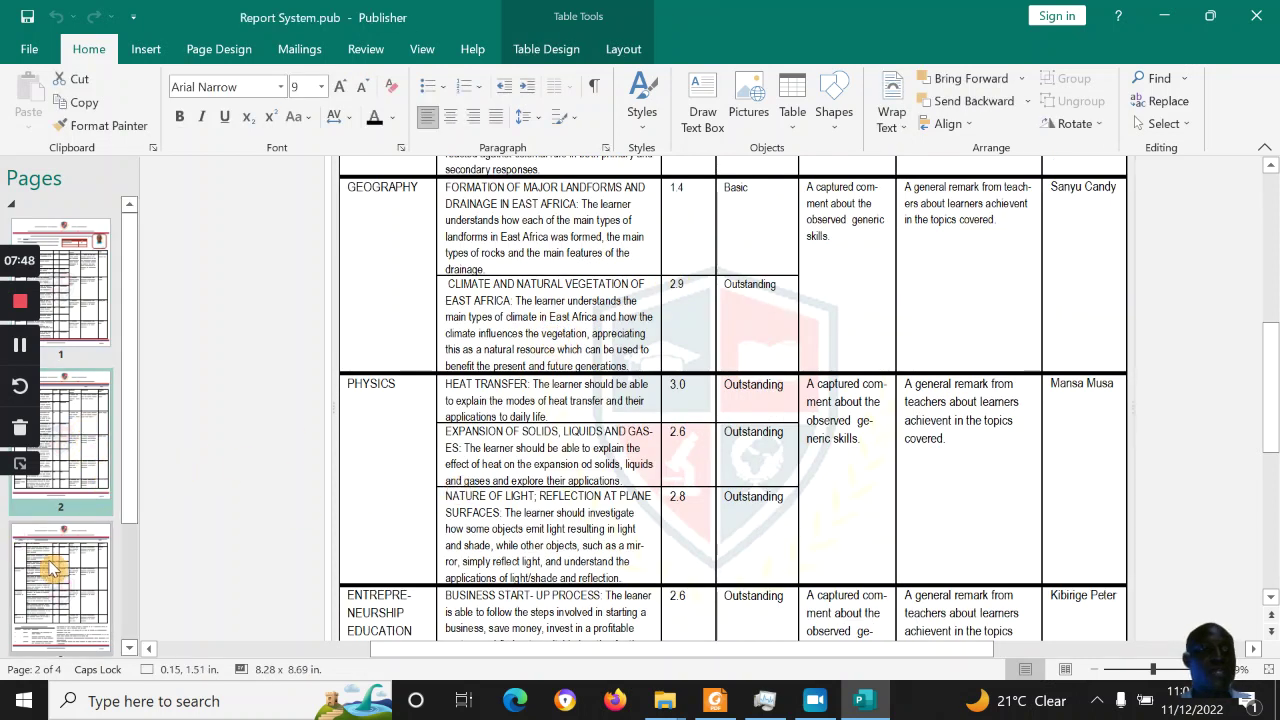
Review page 3 of the report card, including the Drama row
{"action": "left_click", "coordinate": [50, 568]}
{"action": "left_click_drag", "start_coordinate": [1276, 402], "coordinate": [1276, 471]}
{"action": "left_click", "coordinate": [508, 266]}
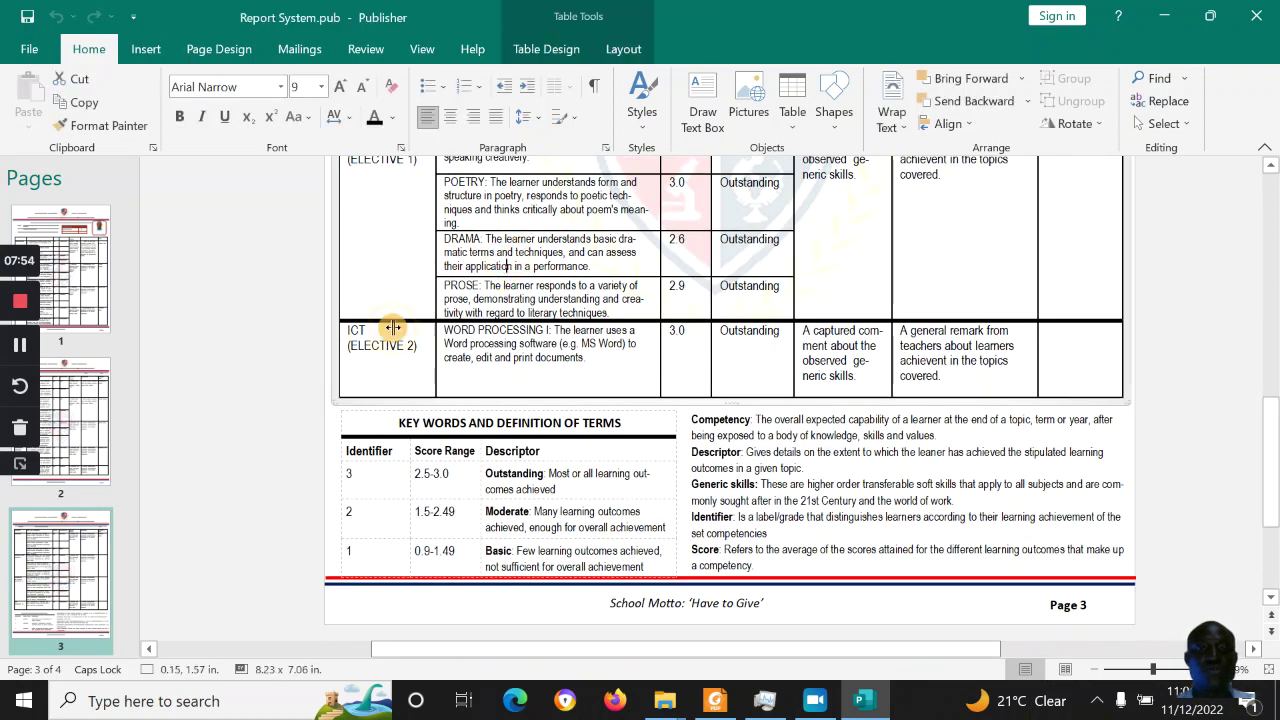
{"action": "scroll", "coordinate": [126, 457], "scroll_direction": "down", "scroll_amount": 3}
{"action": "scroll", "coordinate": [126, 535], "scroll_direction": "down", "scroll_amount": 1}
Go to page 4 and scroll down to its subject grades and co-curricular sections
{"action": "left_click", "coordinate": [95, 565]}
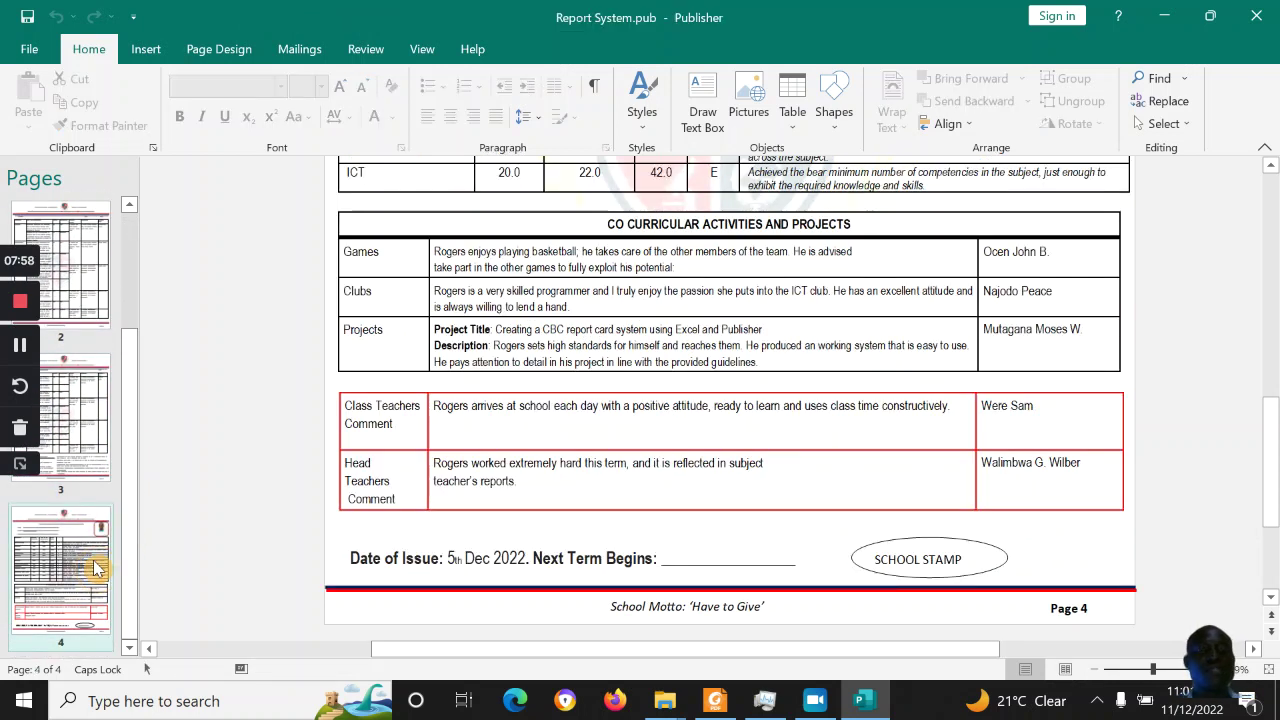
{"action": "left_click_drag", "start_coordinate": [1273, 422], "coordinate": [1275, 312]}
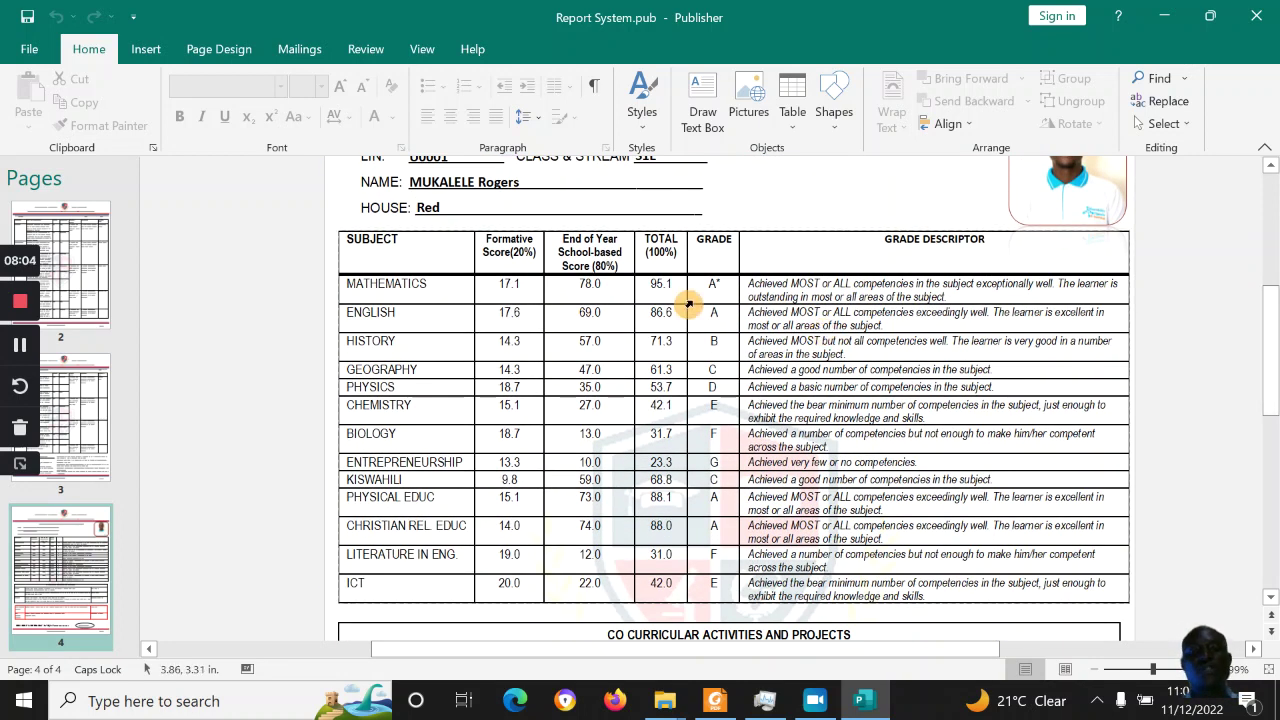
{"action": "left_click", "coordinate": [722, 288]}
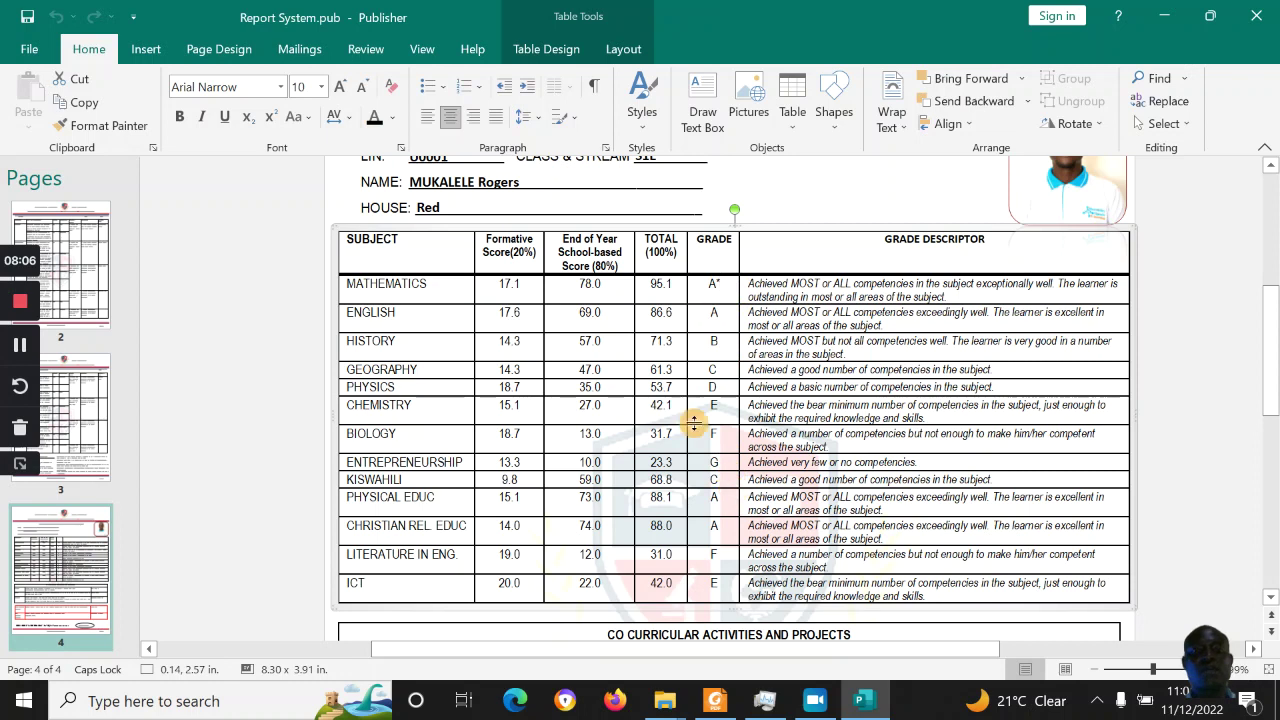
{"action": "left_click_drag", "start_coordinate": [1270, 352], "coordinate": [1260, 277]}
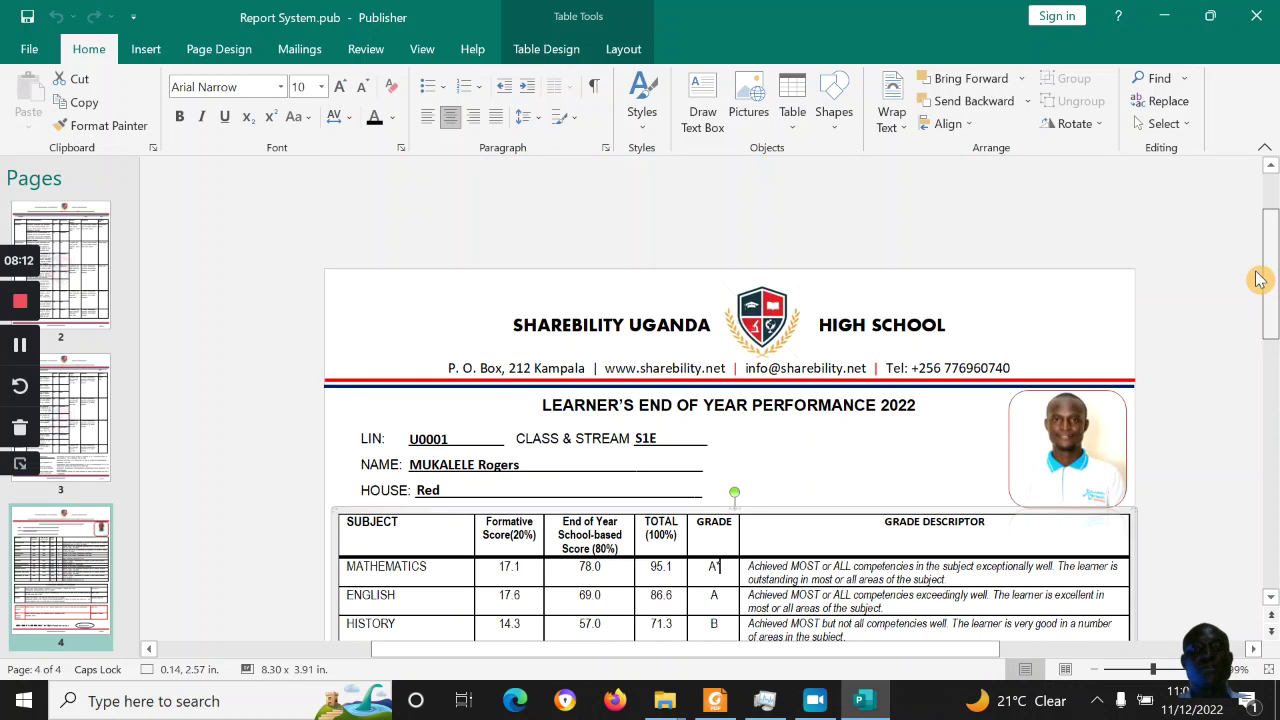
{"action": "left_click", "coordinate": [768, 322]}
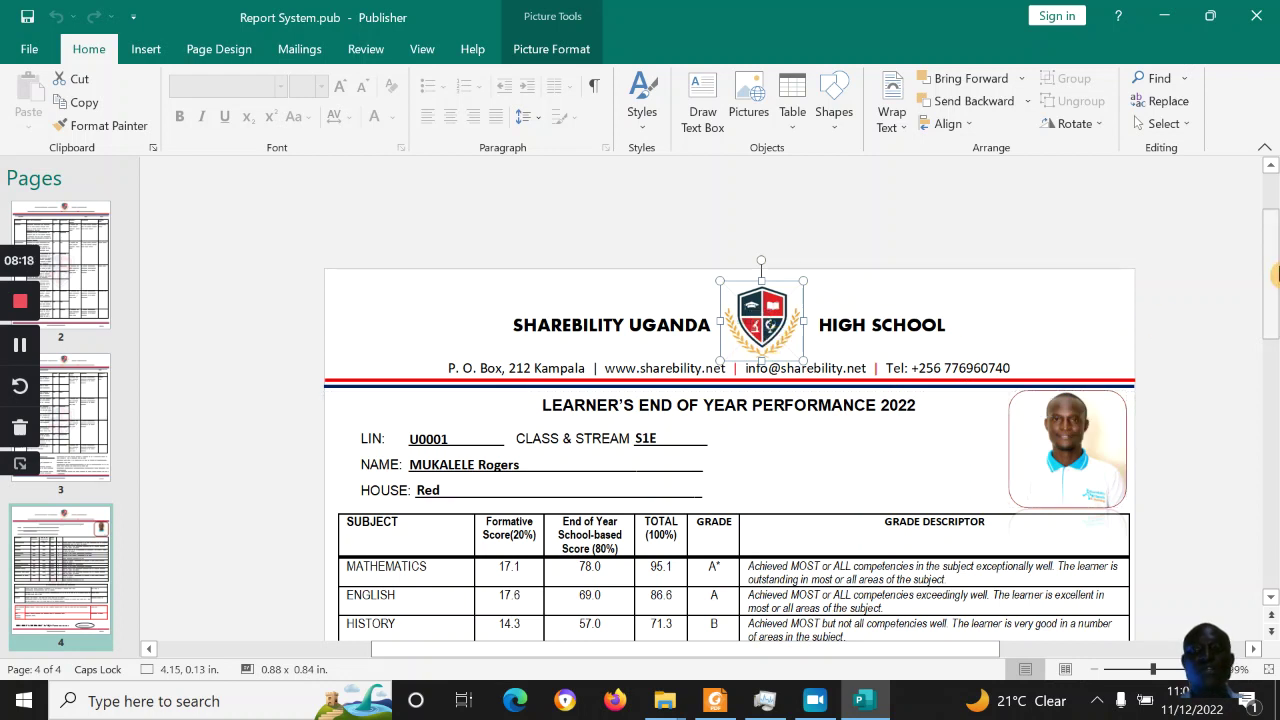
{"action": "left_click", "coordinate": [1276, 397]}
{"action": "scroll", "coordinate": [1276, 397], "scroll_direction": "down", "scroll_amount": 3}
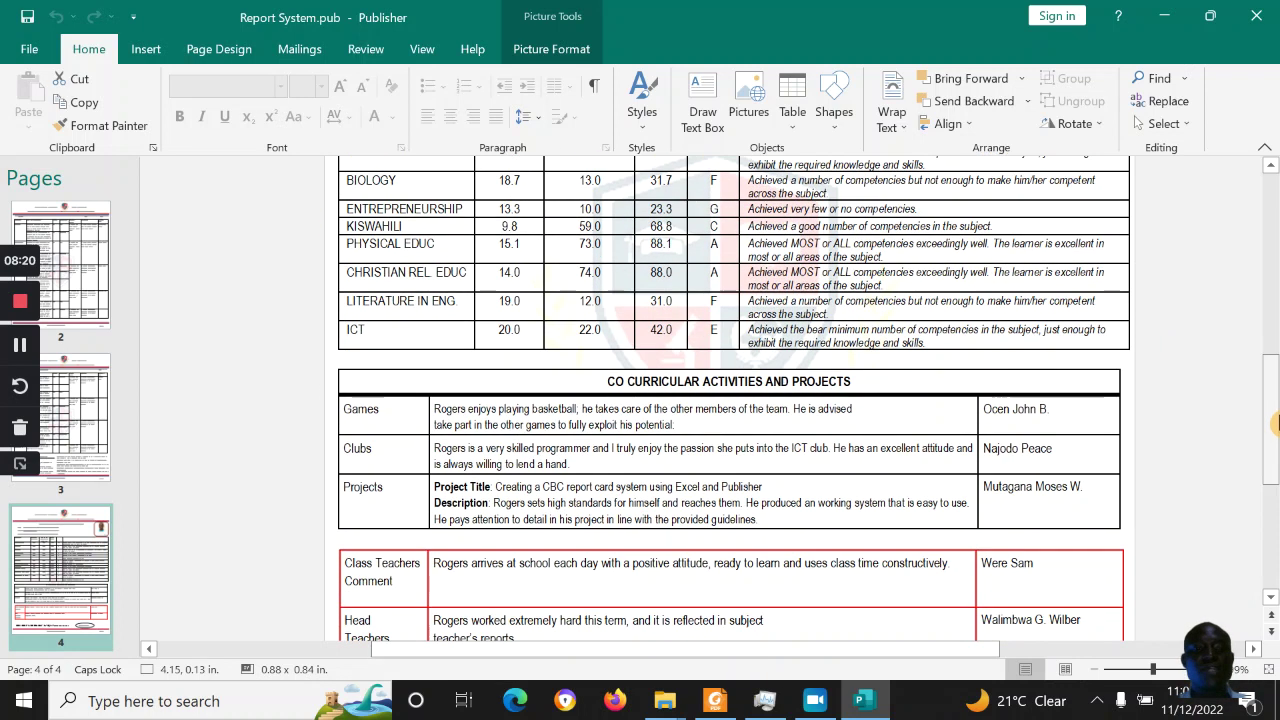
Select the project description text and delete its whole row from the co-curricular table
{"action": "left_click", "coordinate": [788, 424]}
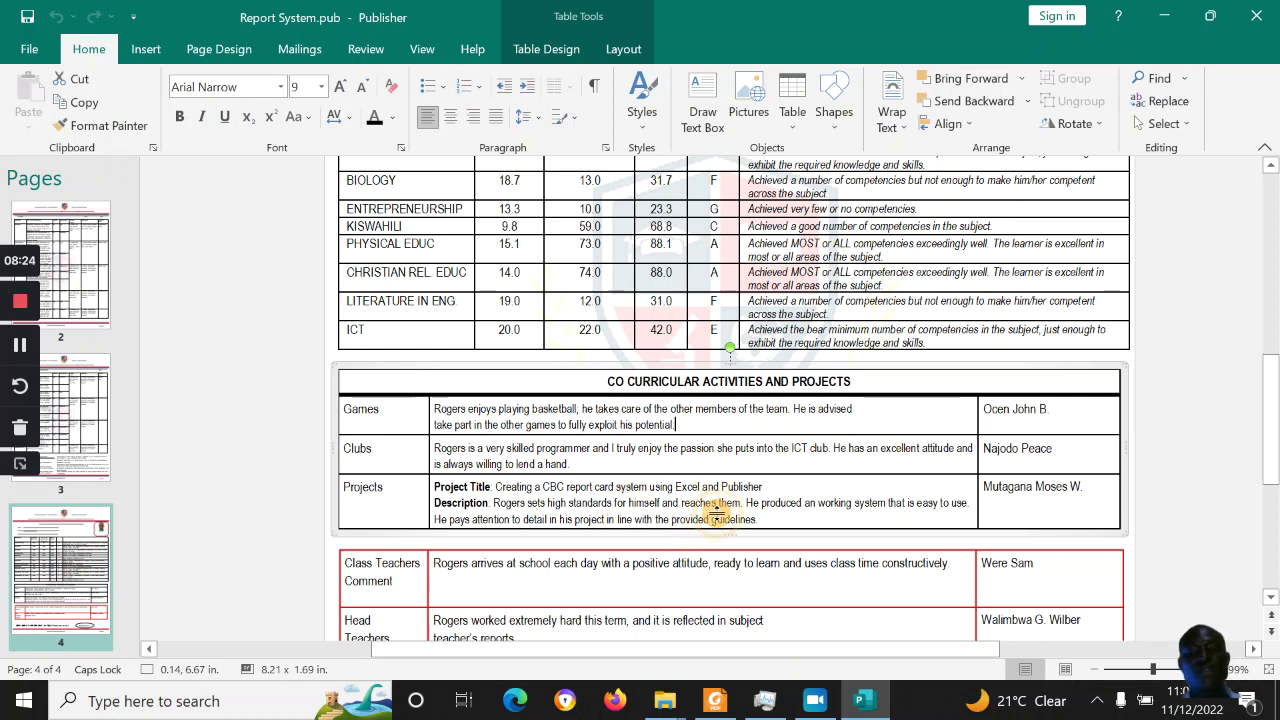
{"action": "triple_click", "coordinate": [717, 511]}
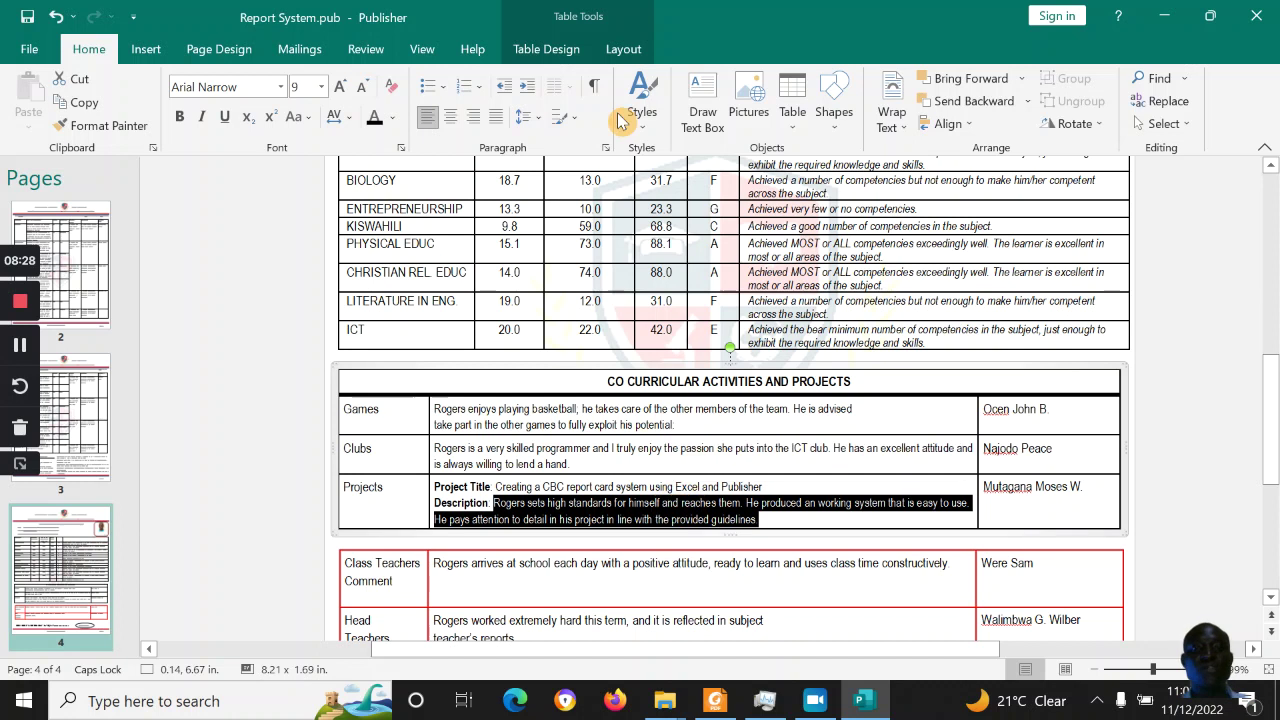
{"action": "left_click", "coordinate": [626, 50]}
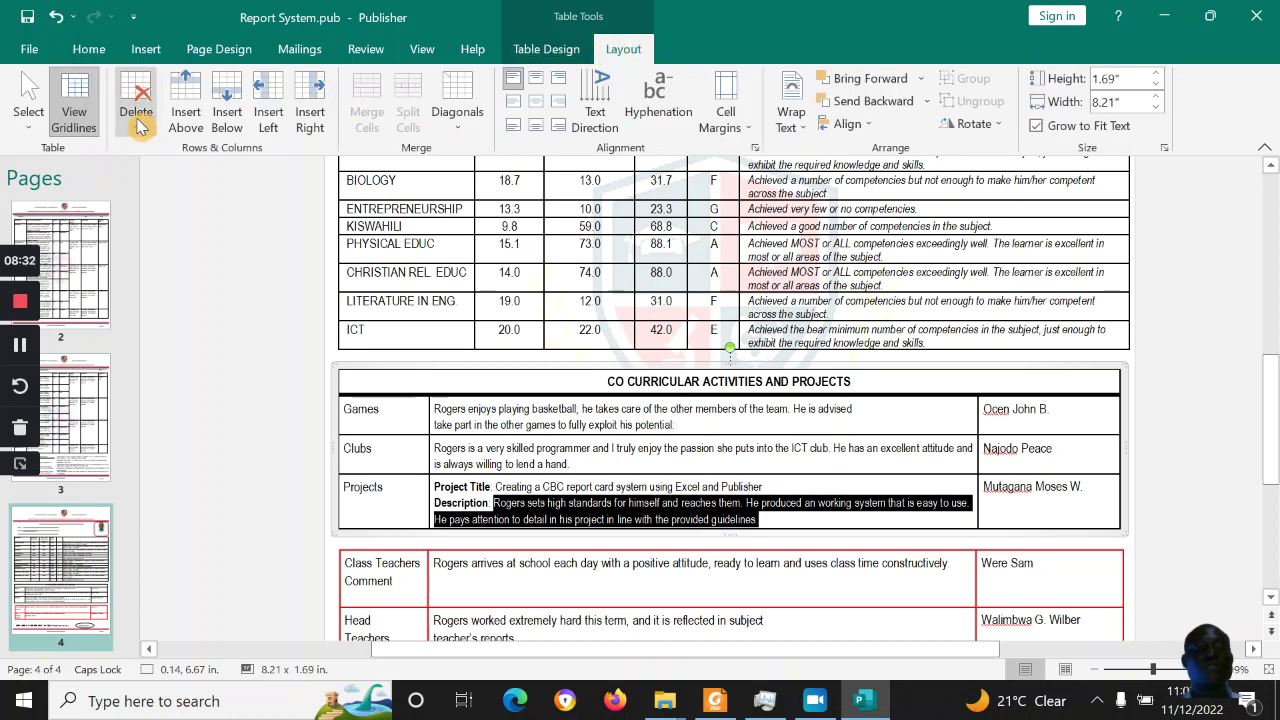
{"action": "left_click", "coordinate": [146, 120]}
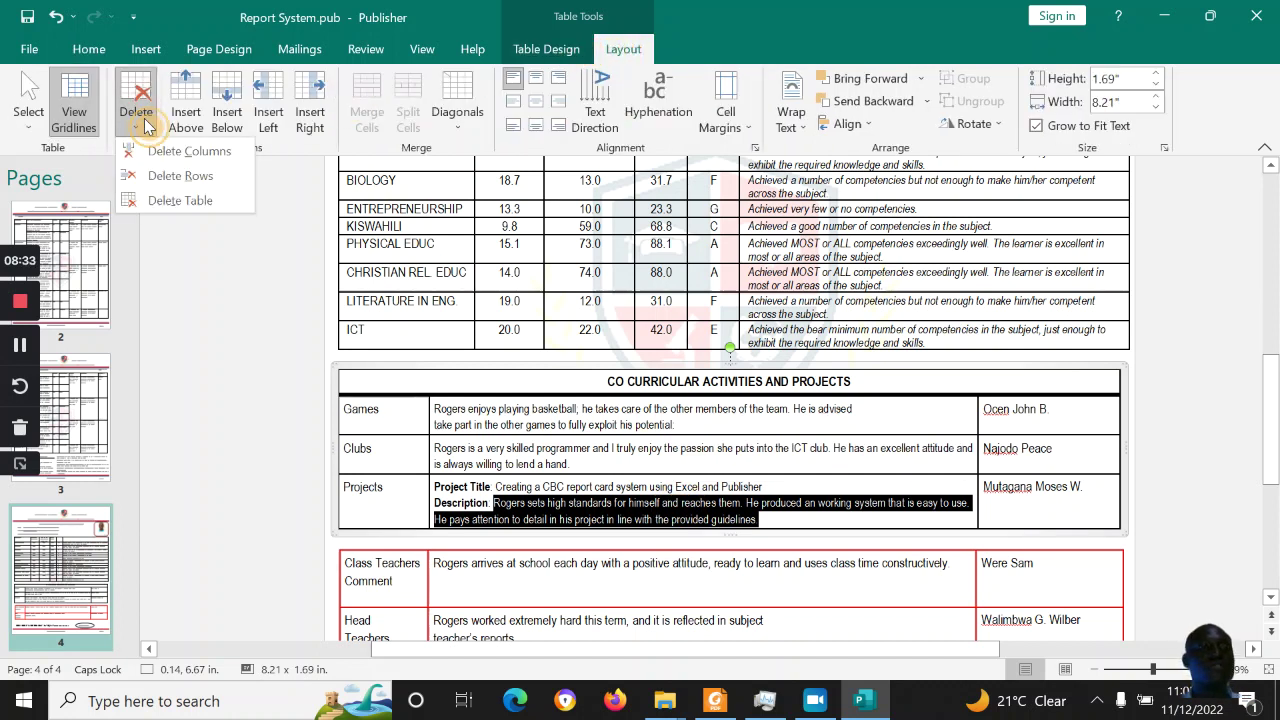
{"action": "left_click", "coordinate": [188, 178]}
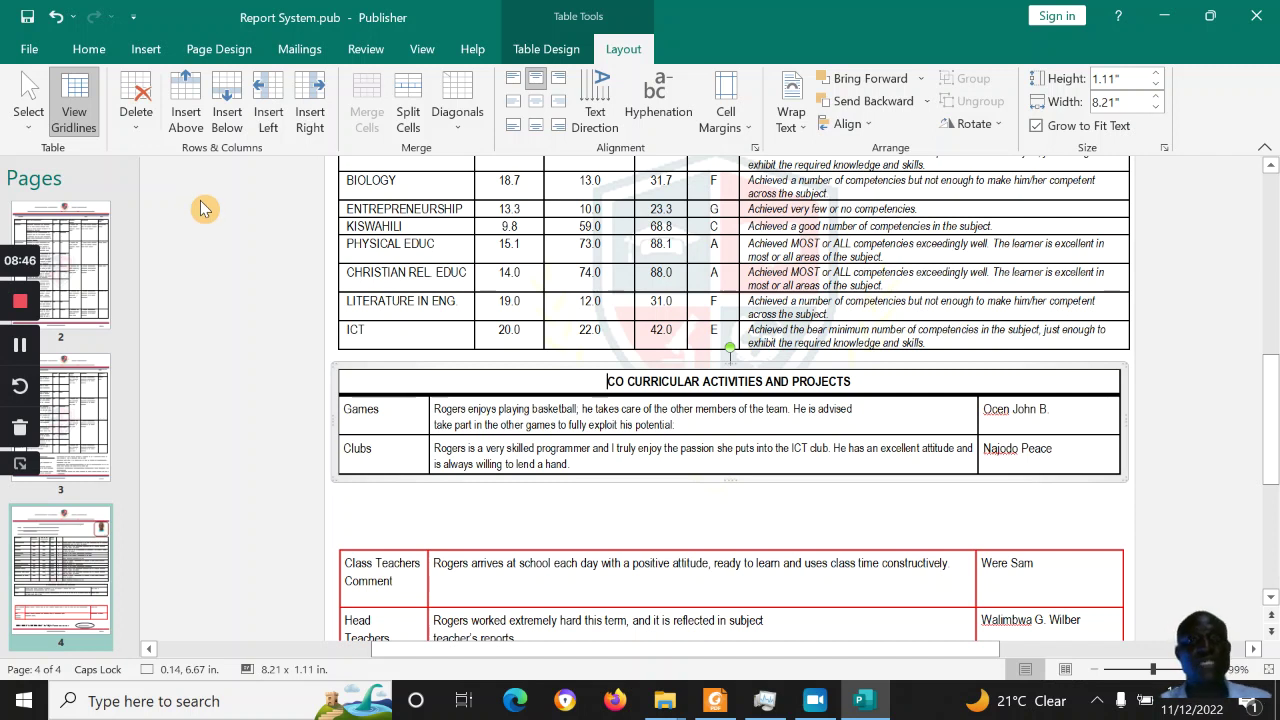
{"action": "left_click_drag", "start_coordinate": [1270, 390], "coordinate": [1240, 283]}
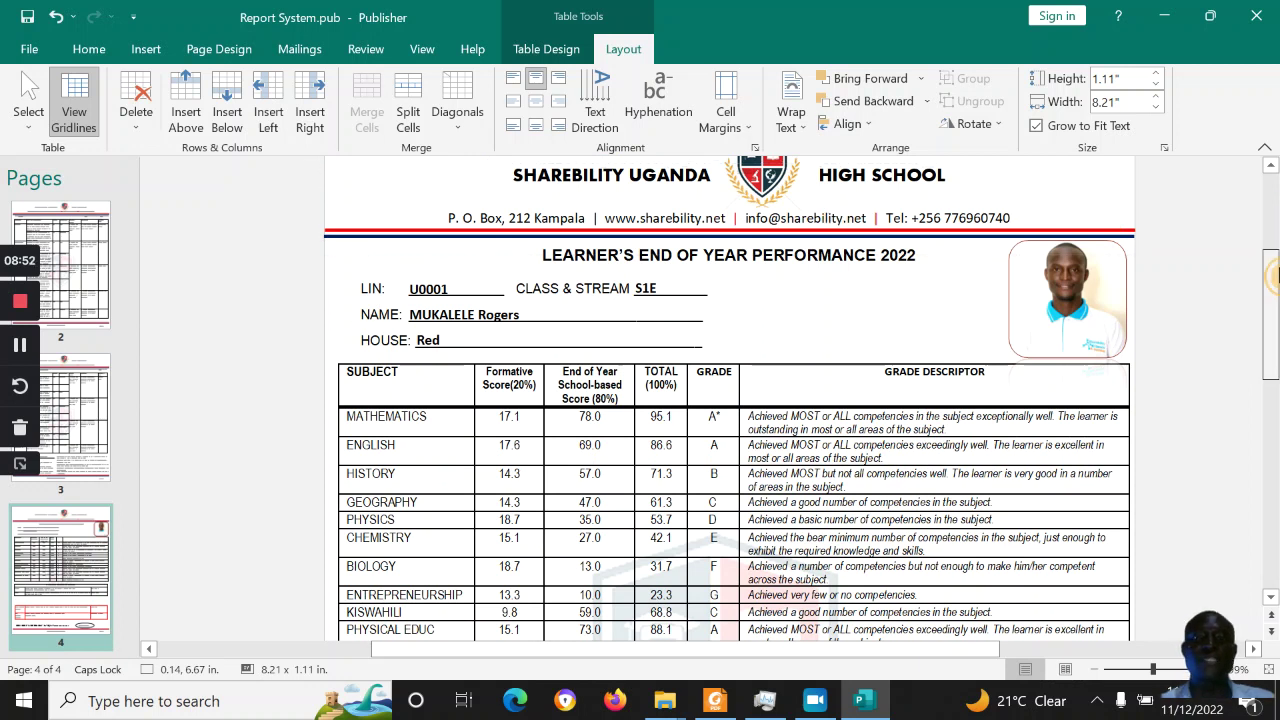
Advance the mail-merge preview two records to learner record 3, LIN U0003
{"action": "left_click_drag", "start_coordinate": [1274, 272], "coordinate": [1273, 267]}
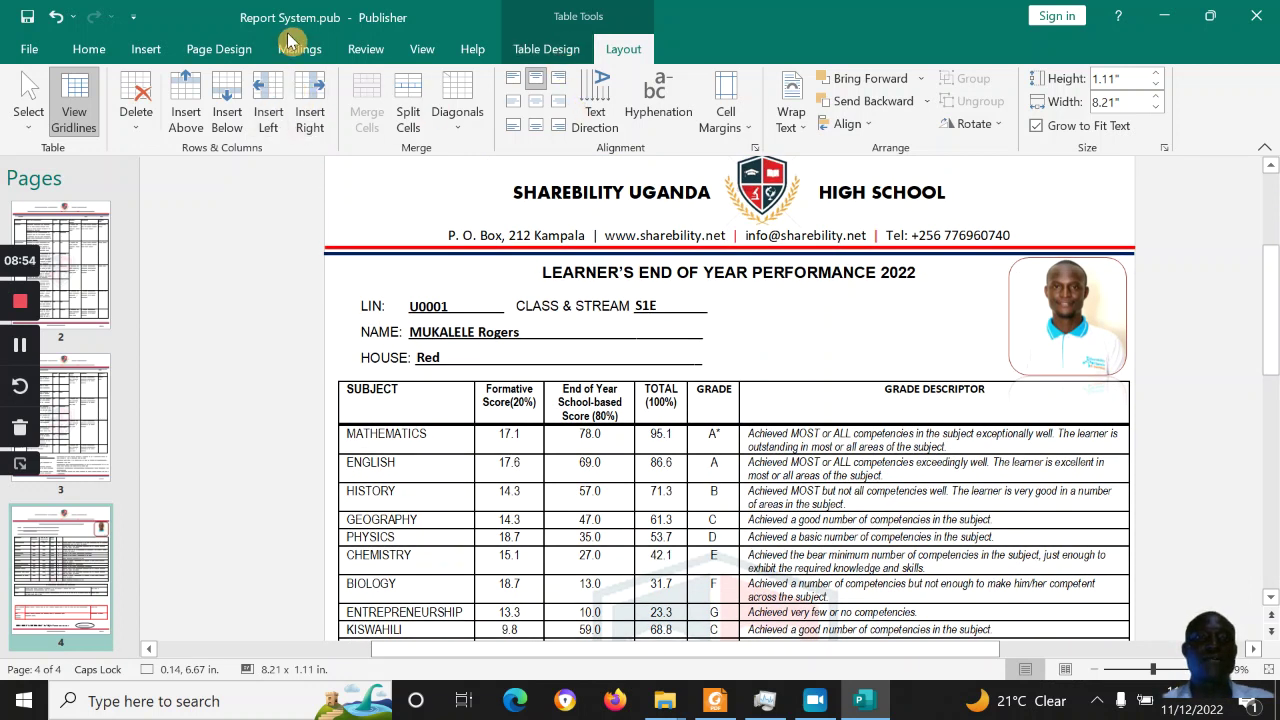
{"action": "left_click", "coordinate": [297, 50]}
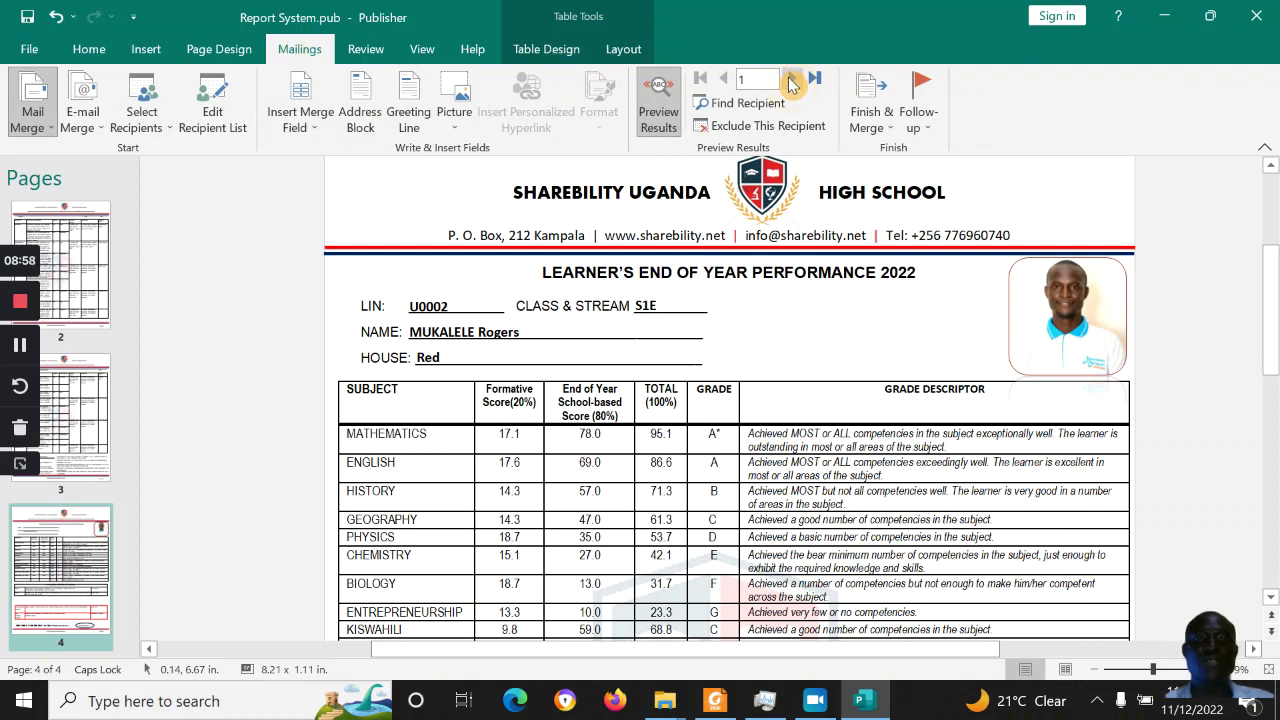
{"action": "left_click", "coordinate": [791, 84]}
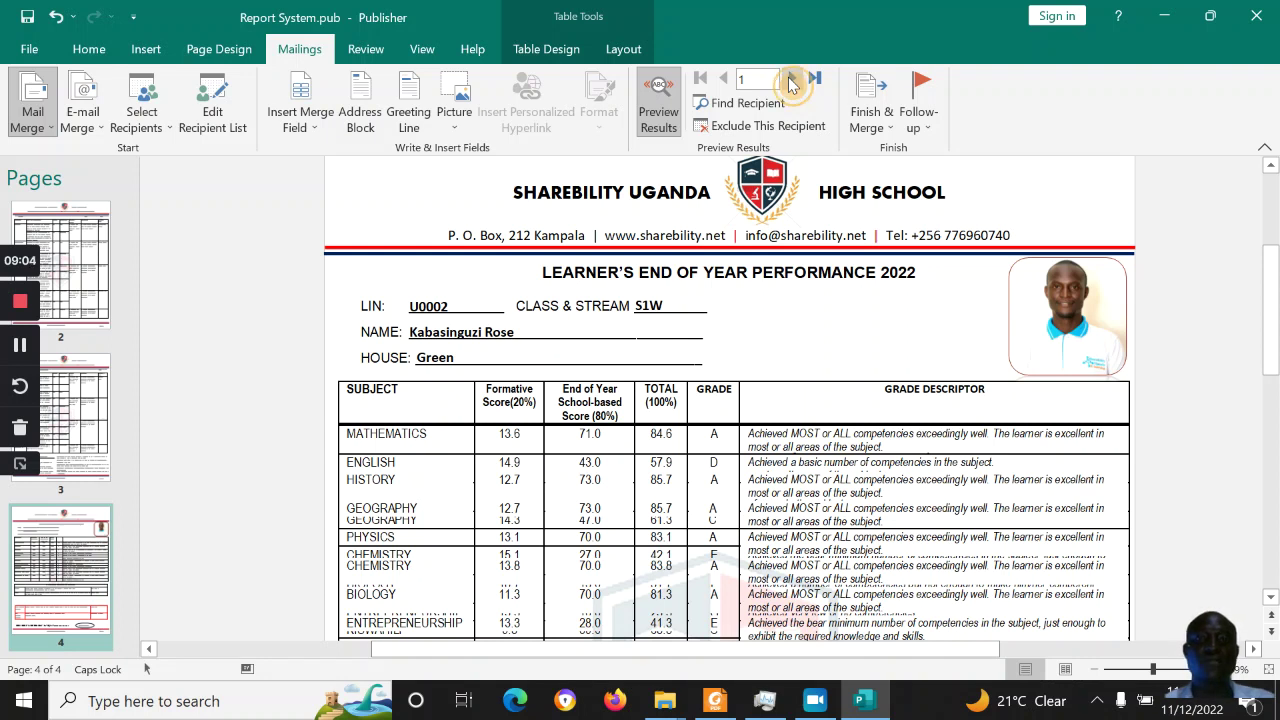
{"action": "left_click", "coordinate": [825, 164]}
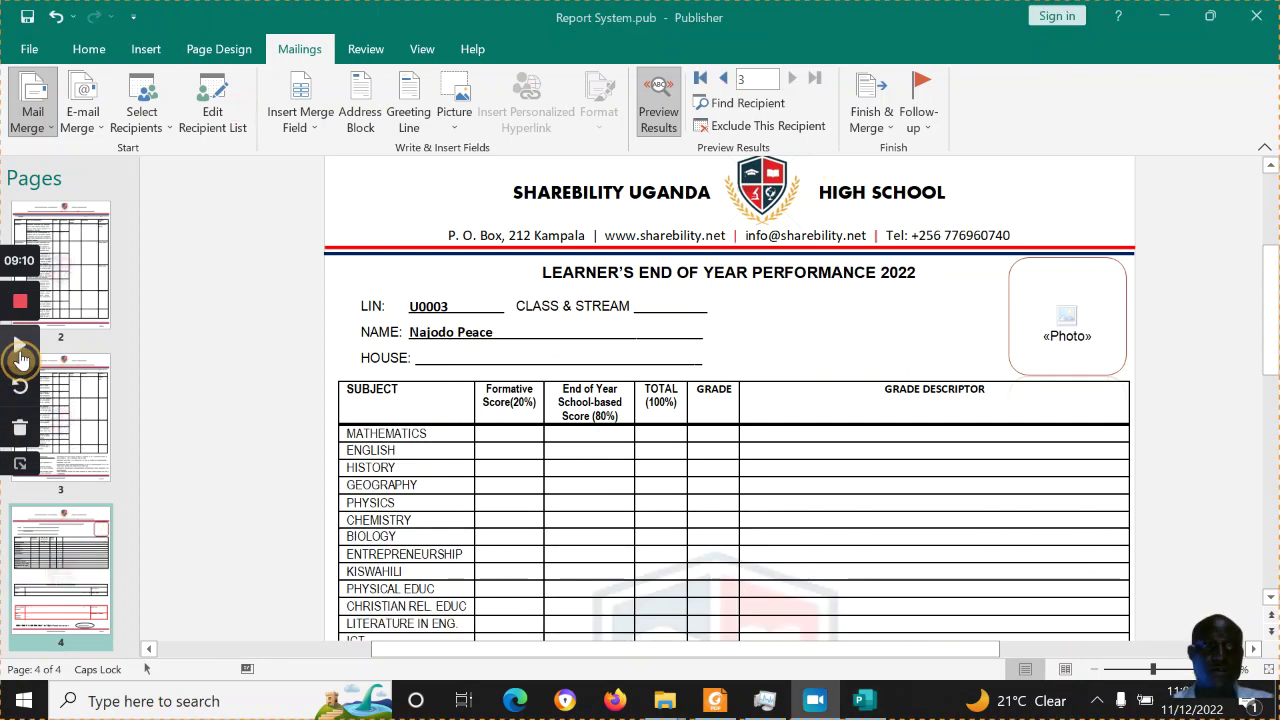
{"action": "left_click", "coordinate": [486, 334]}
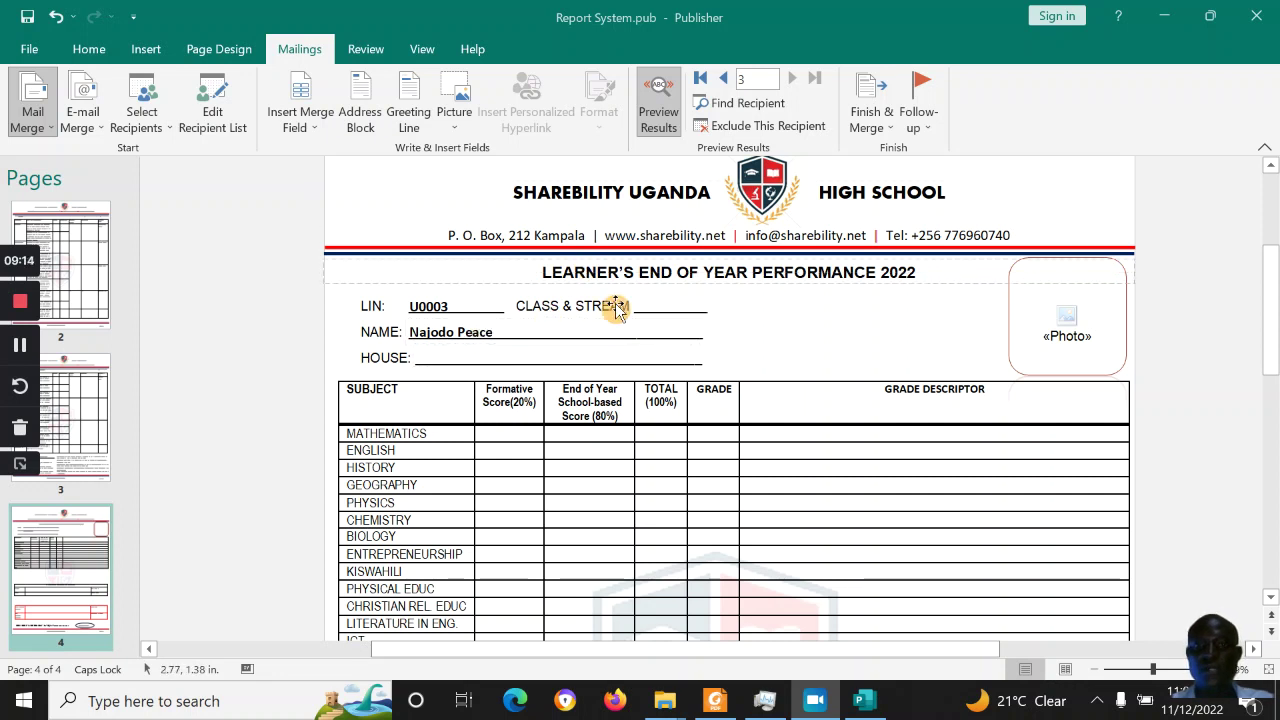
{"action": "left_click", "coordinate": [423, 303]}
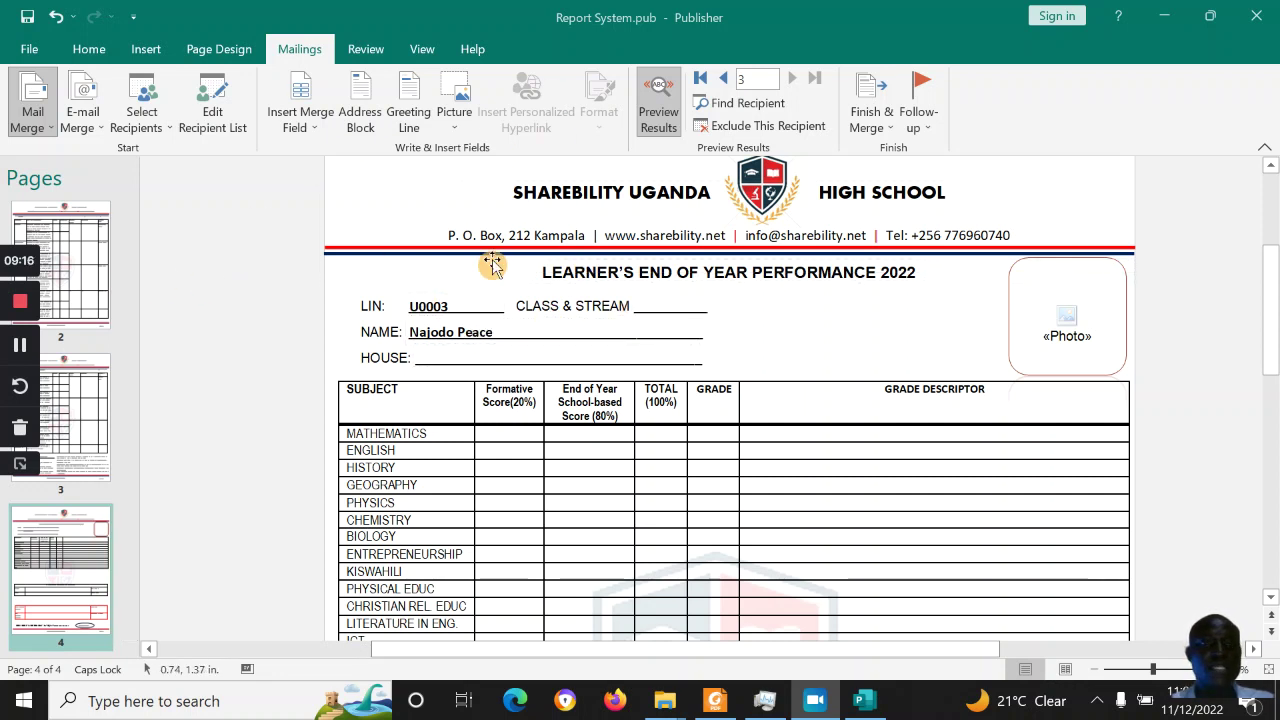
In the recipient list, keep only the first three learners checked and confirm
{"action": "left_click", "coordinate": [214, 130]}
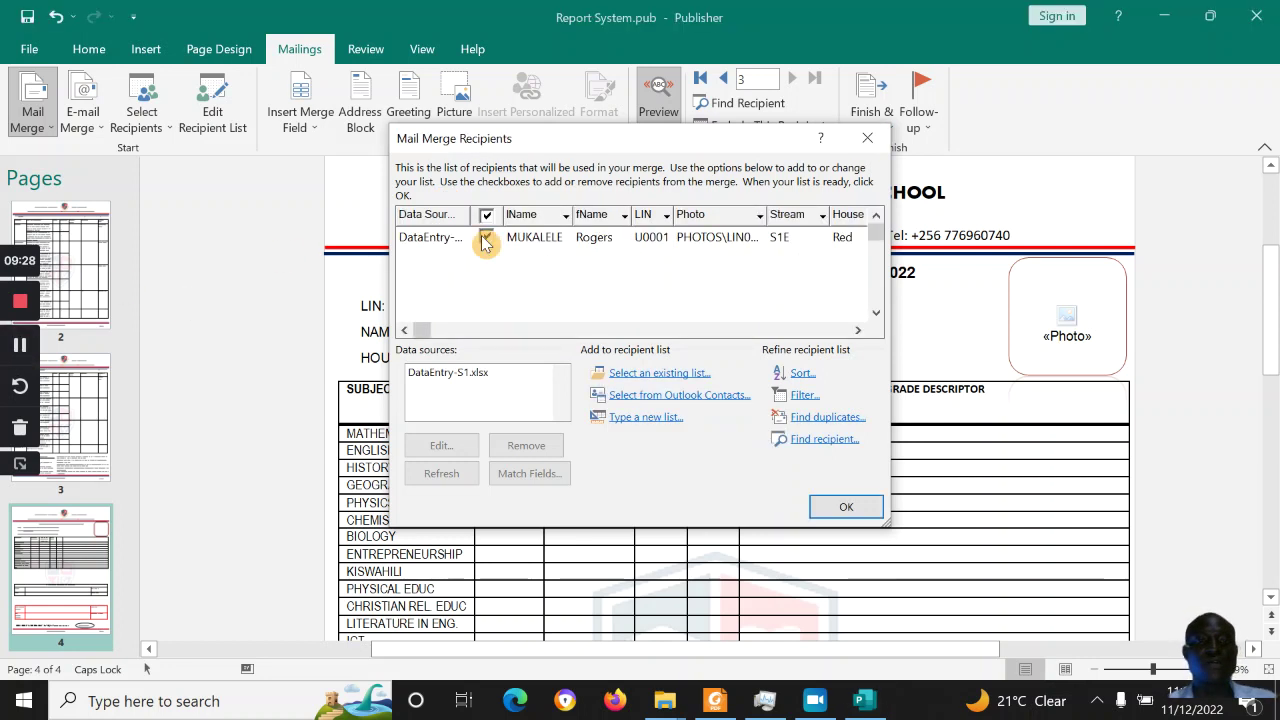
{"action": "left_click", "coordinate": [487, 218]}
{"action": "left_click", "coordinate": [487, 217]}
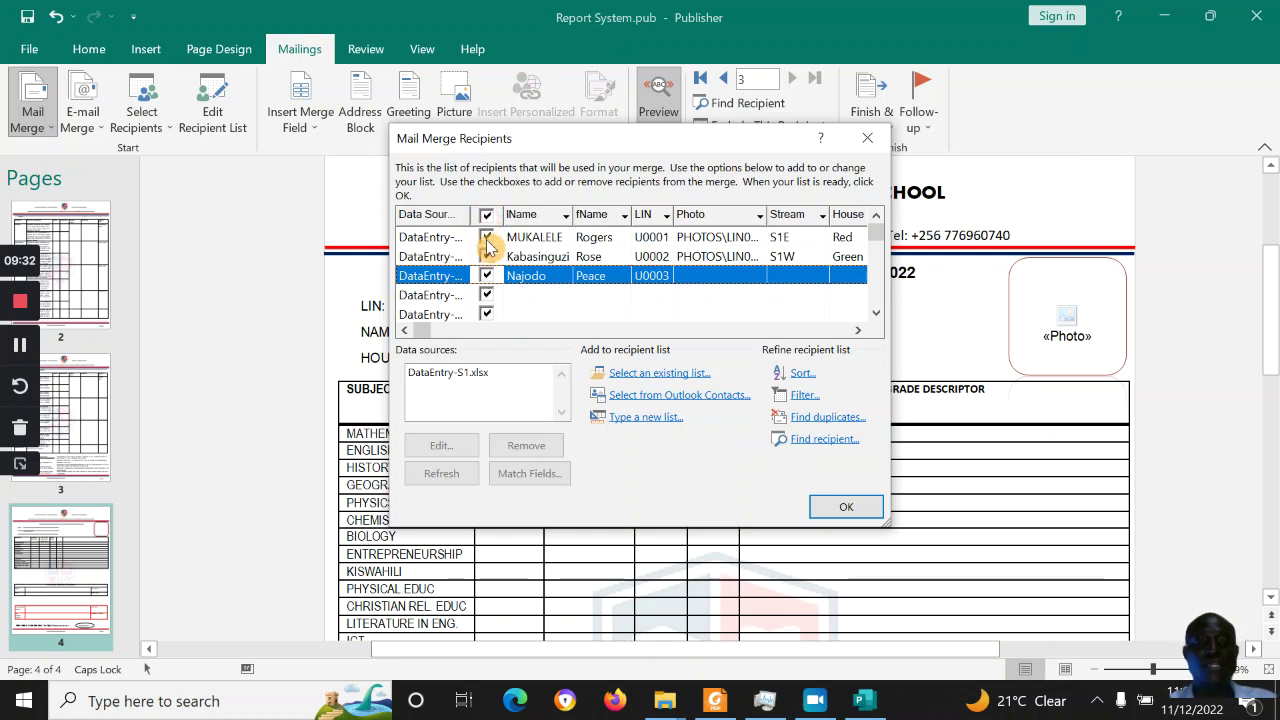
{"action": "left_click", "coordinate": [487, 237]}
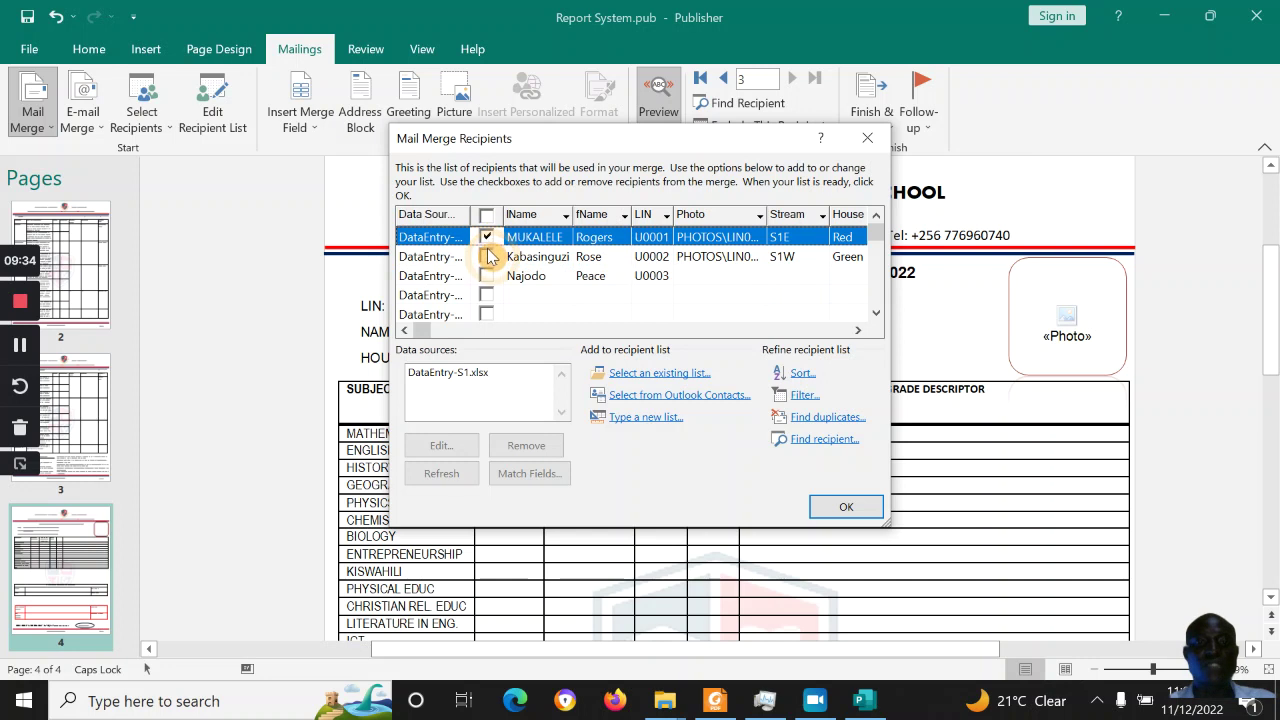
{"action": "left_click", "coordinate": [487, 256]}
{"action": "left_click", "coordinate": [487, 276]}
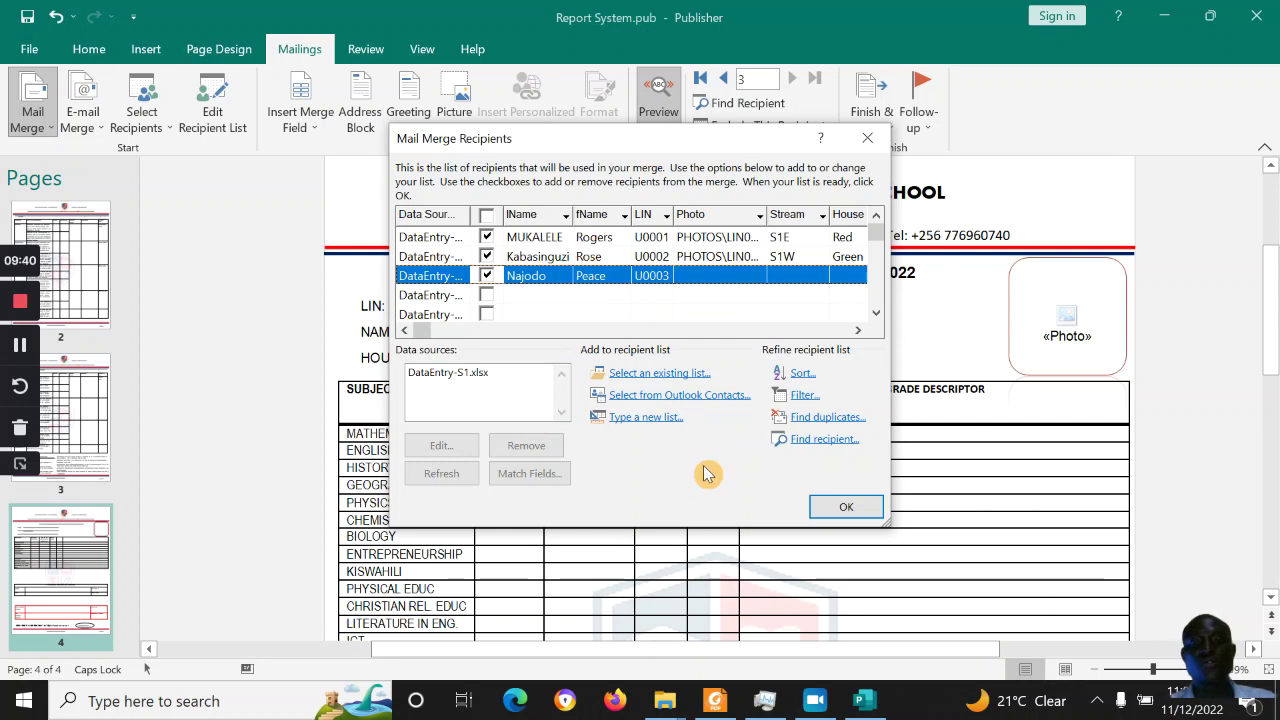
{"action": "left_click", "coordinate": [847, 510]}
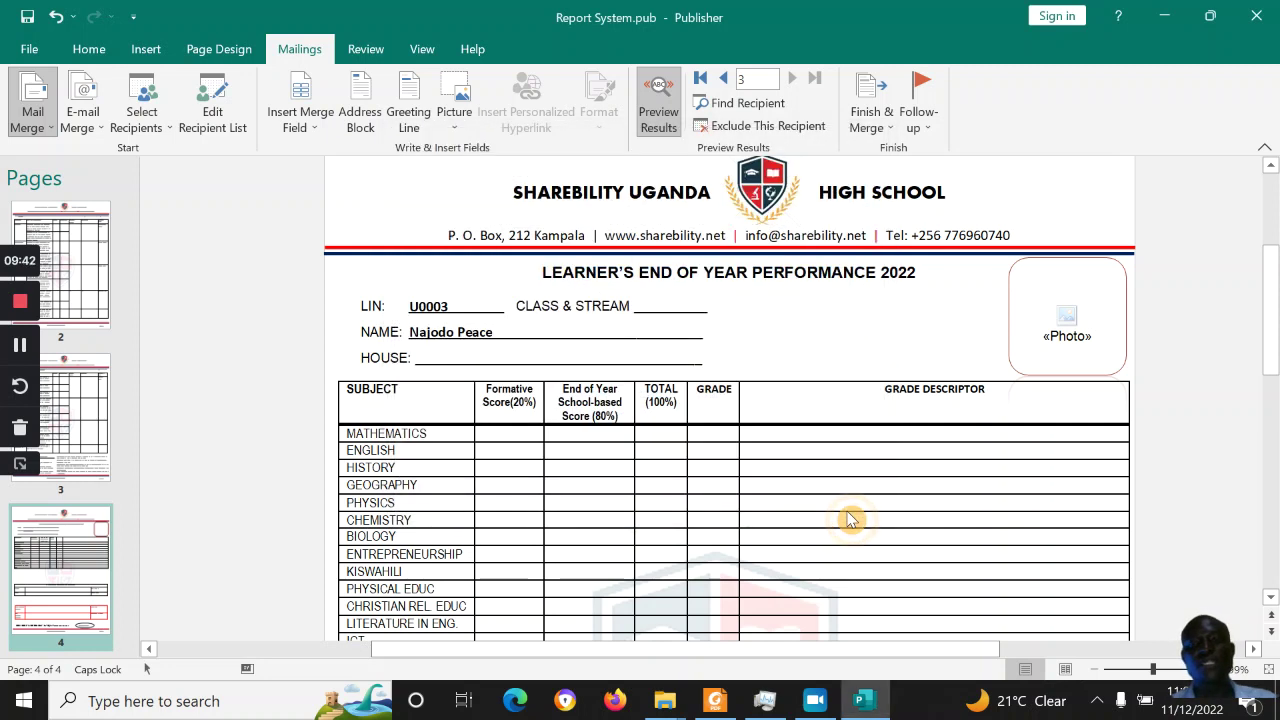
Use Finish & Merge to create the new 12-page merged publication, Publication3
{"action": "left_click", "coordinate": [890, 128]}
{"action": "left_click", "coordinate": [890, 128]}
{"action": "left_click", "coordinate": [890, 128]}
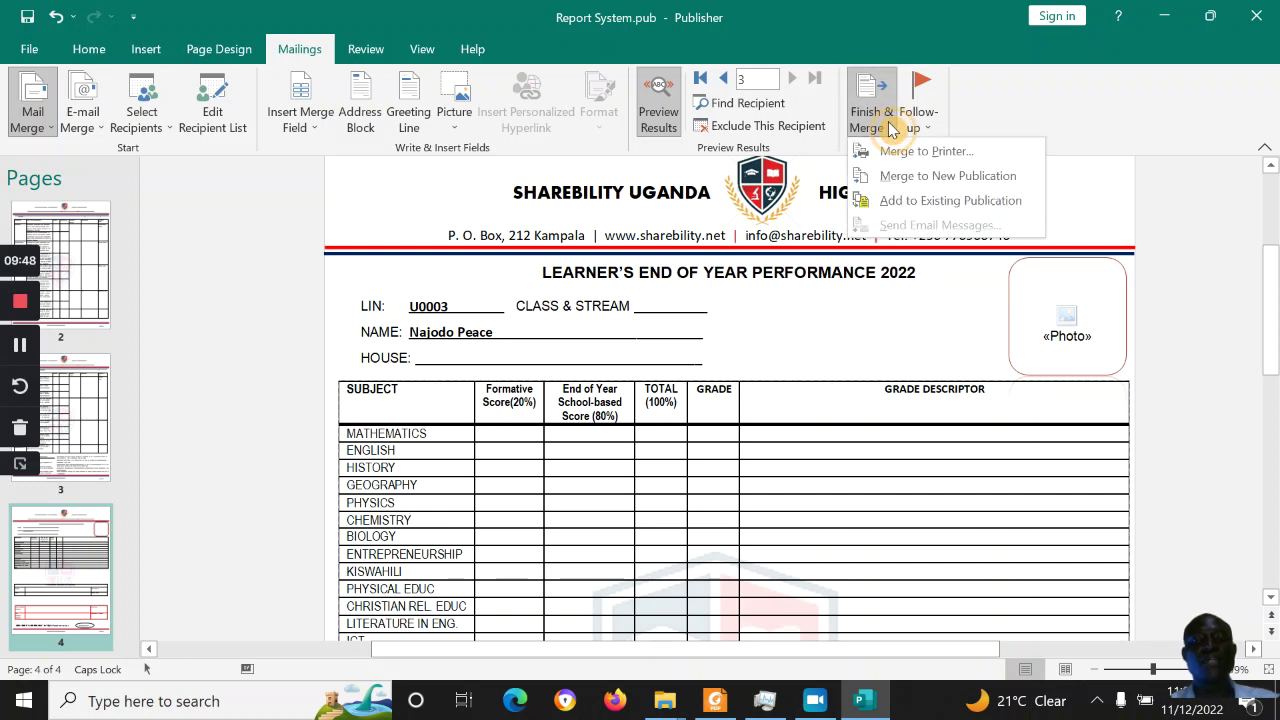
{"action": "left_click", "coordinate": [945, 178]}
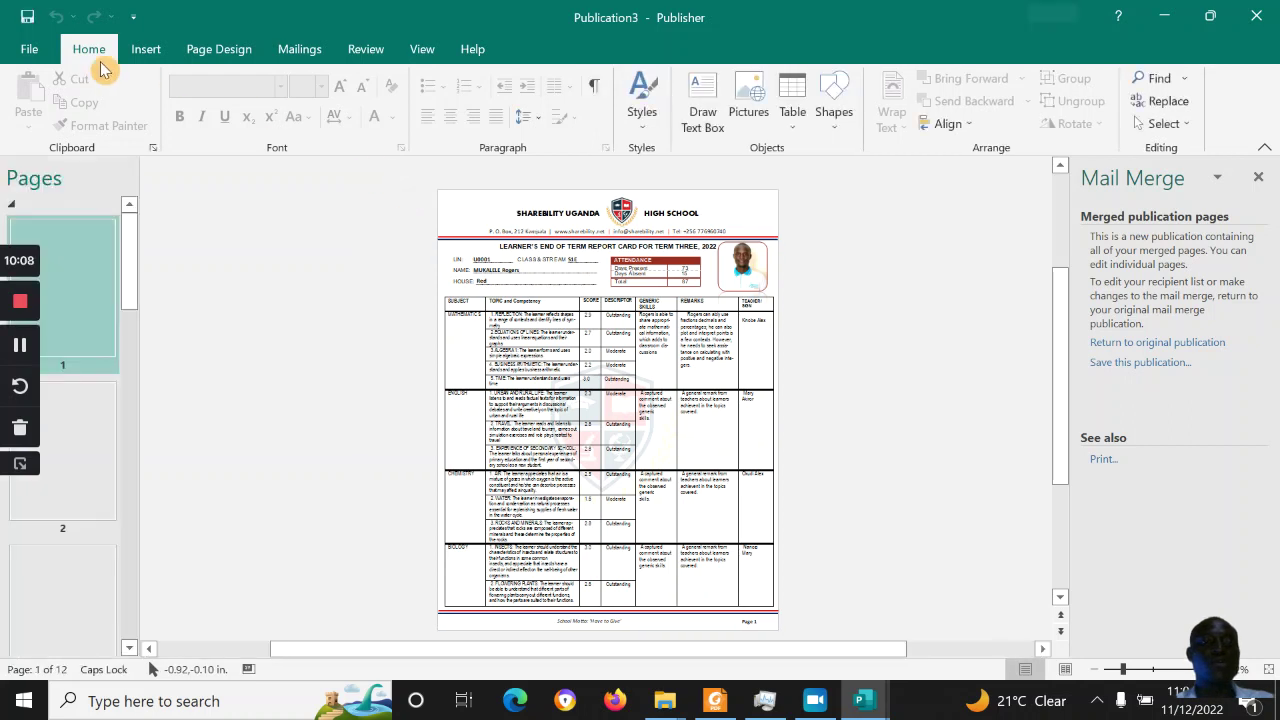
{"action": "left_click", "coordinate": [48, 62]}
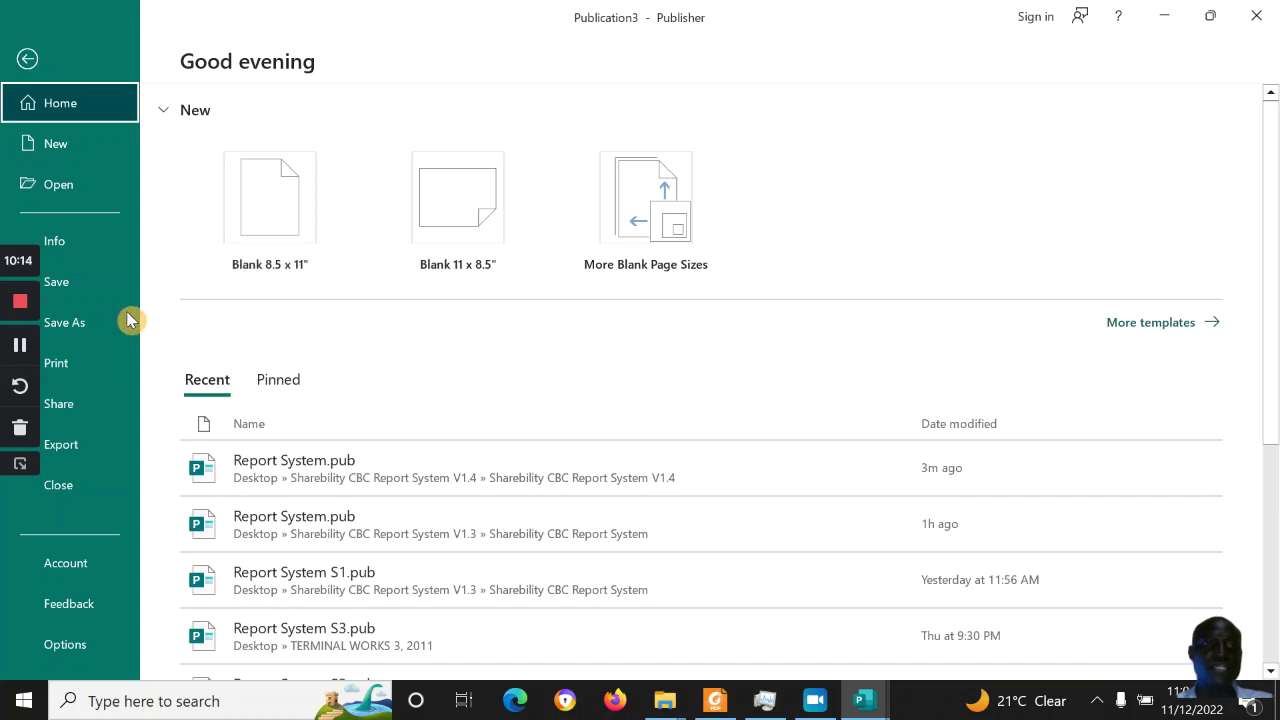
Choose Save As and Browse to open the full save dialog for Publication3
{"action": "left_click", "coordinate": [101, 337]}
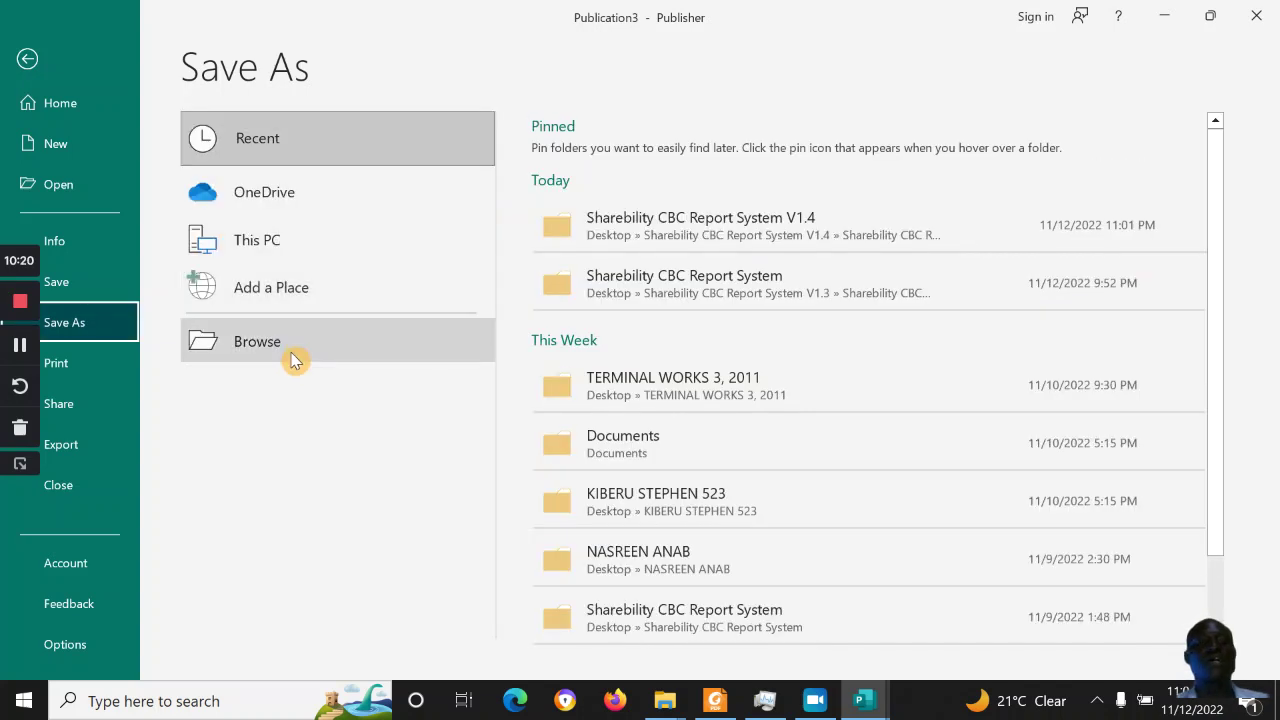
{"action": "left_click", "coordinate": [295, 362]}
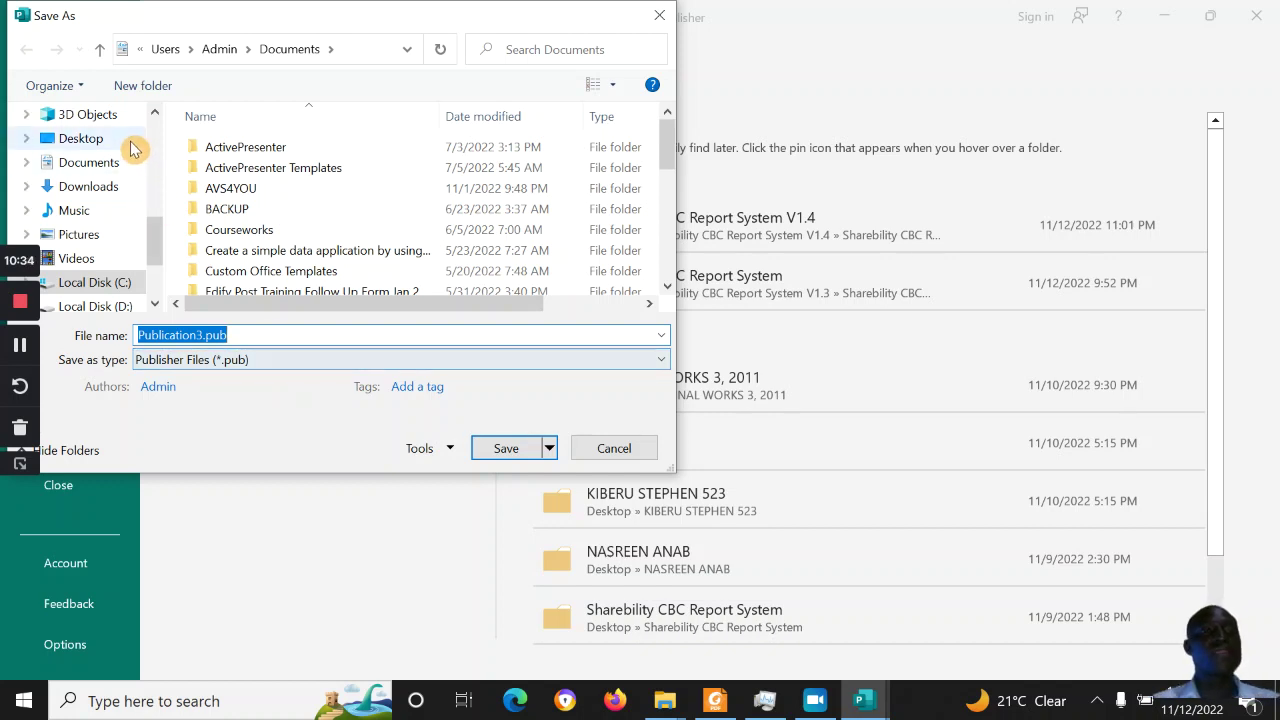
Set the type to PDF, the folder to Desktop and the file name to Reports, then save
{"action": "left_click", "coordinate": [191, 360]}
{"action": "left_click", "coordinate": [170, 110]}
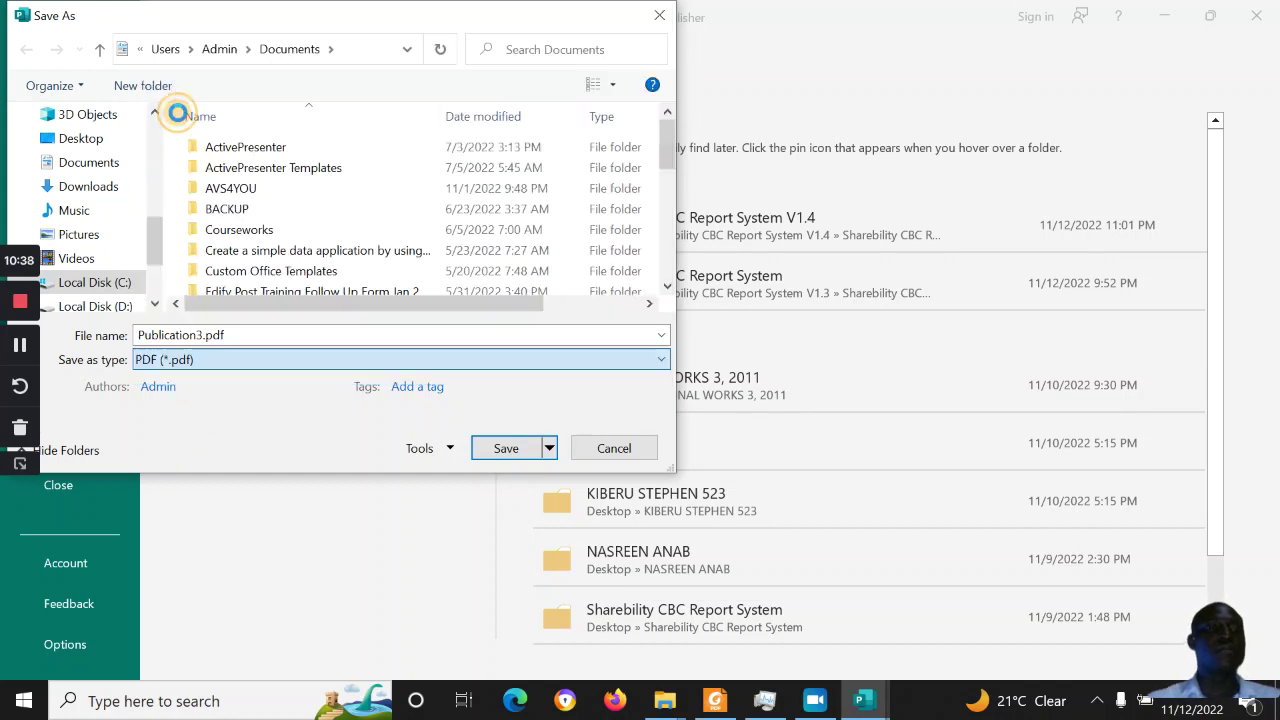
{"action": "left_click", "coordinate": [86, 140]}
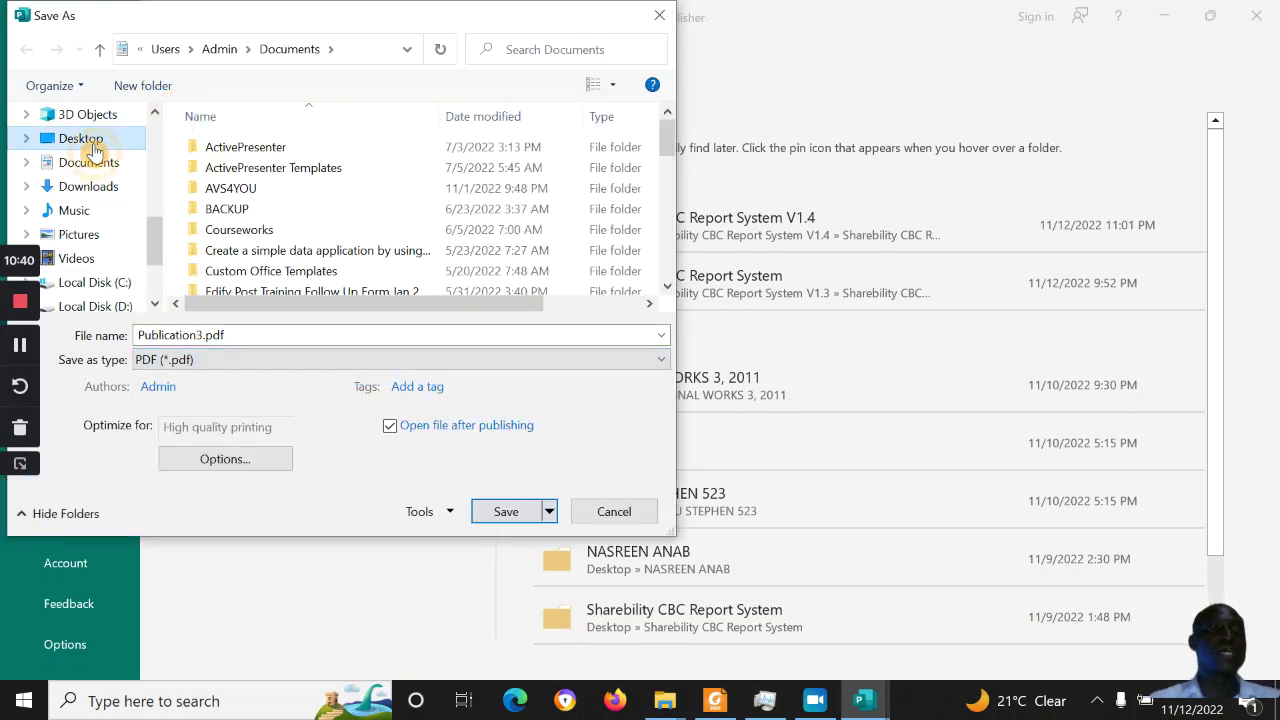
{"action": "double_click", "coordinate": [277, 344]}
{"action": "type", "text": "rEPOR"}
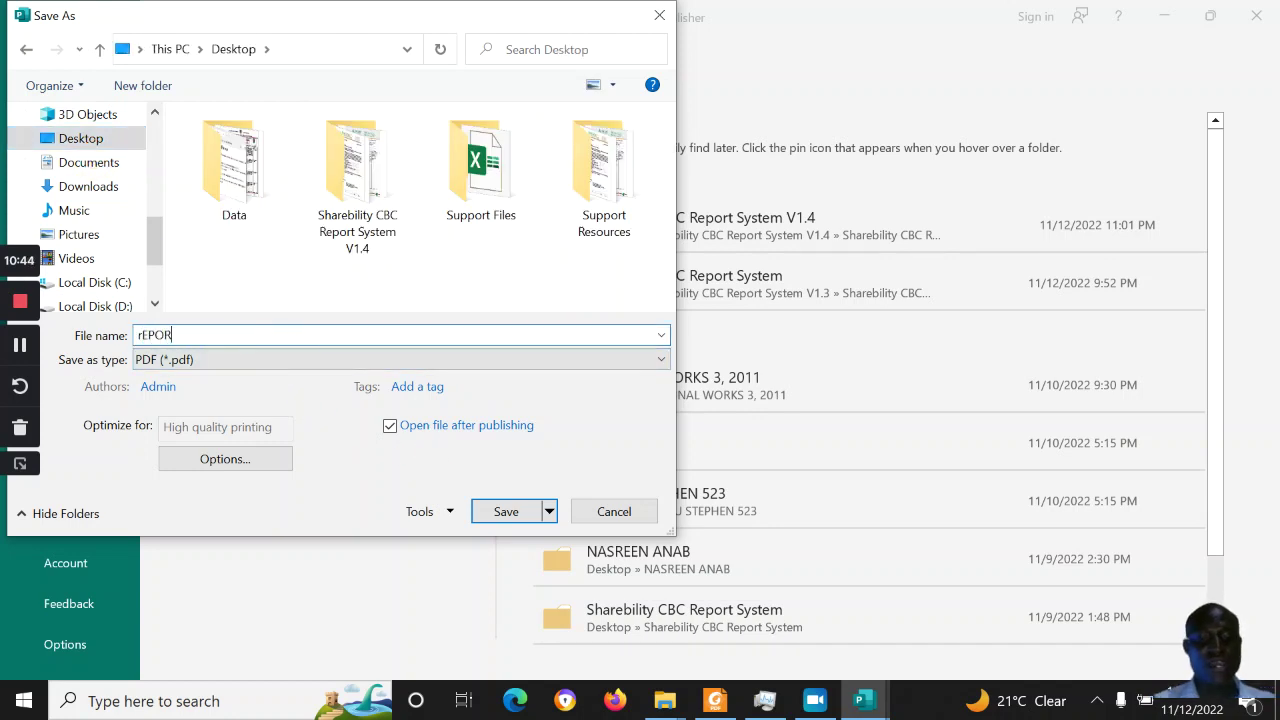
{"action": "key", "text": "BackSpace"}
{"action": "key", "text": "BackSpace"}
{"action": "key", "text": "BackSpace"}
{"action": "key", "text": "BackSpace"}
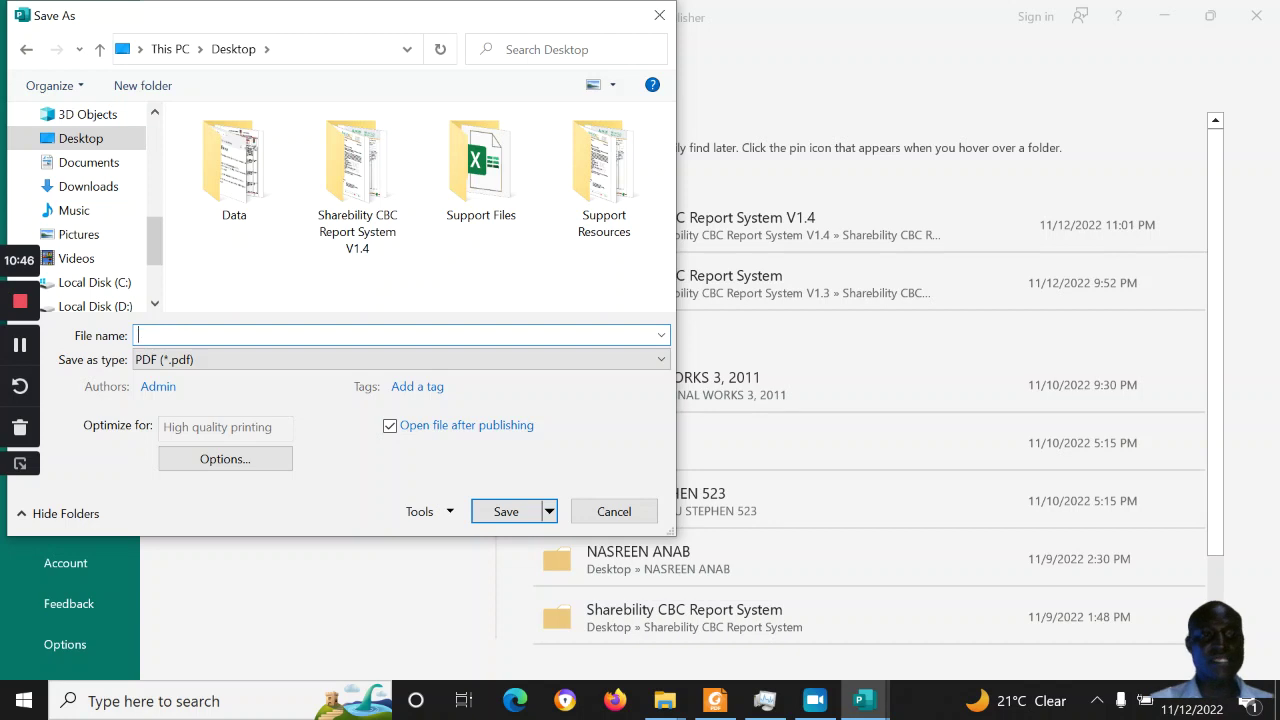
{"action": "type", "text": "R"}
{"action": "type", "text": "epo"}
{"action": "key", "text": "BackSpace"}
{"action": "type", "text": "ports"}
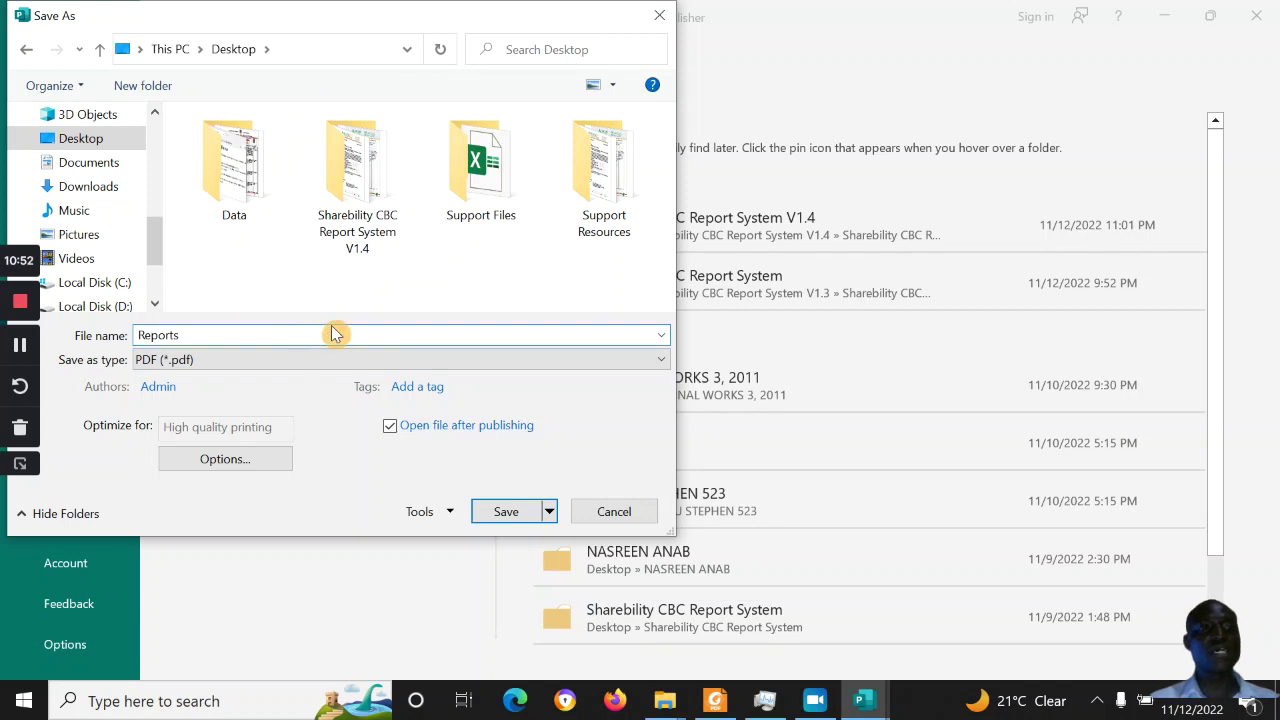
{"action": "left_click", "coordinate": [508, 516]}
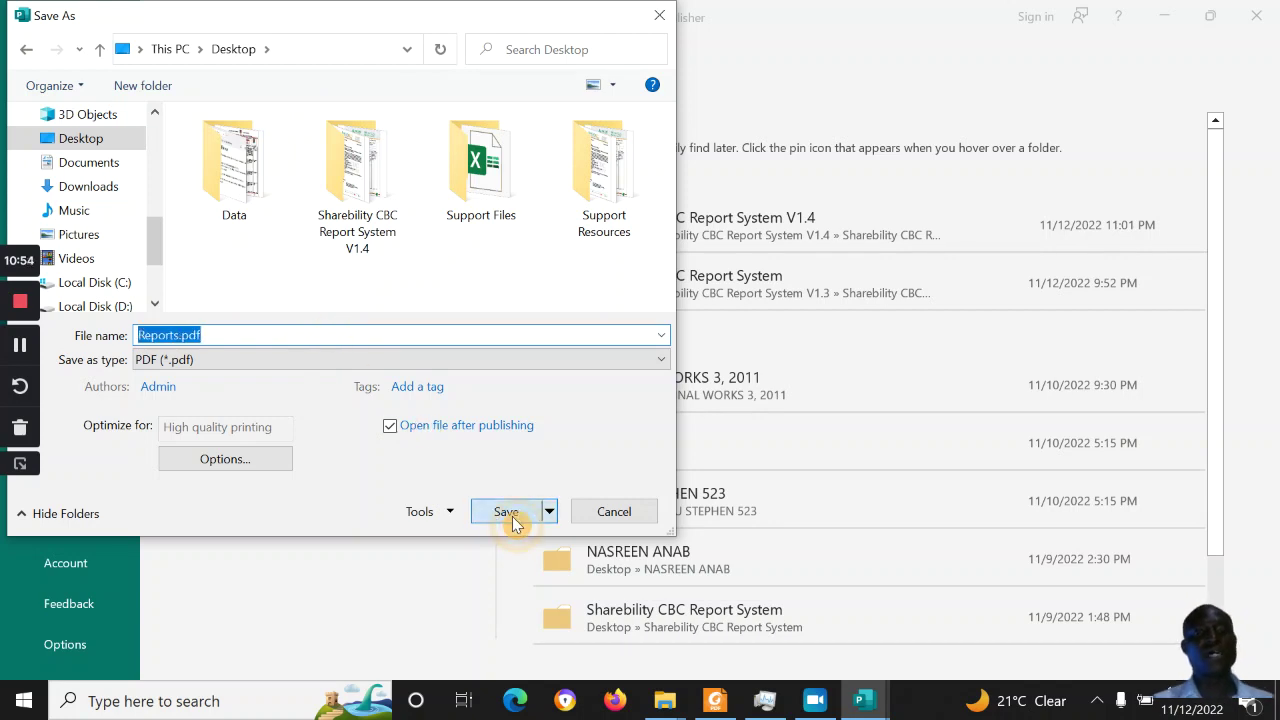